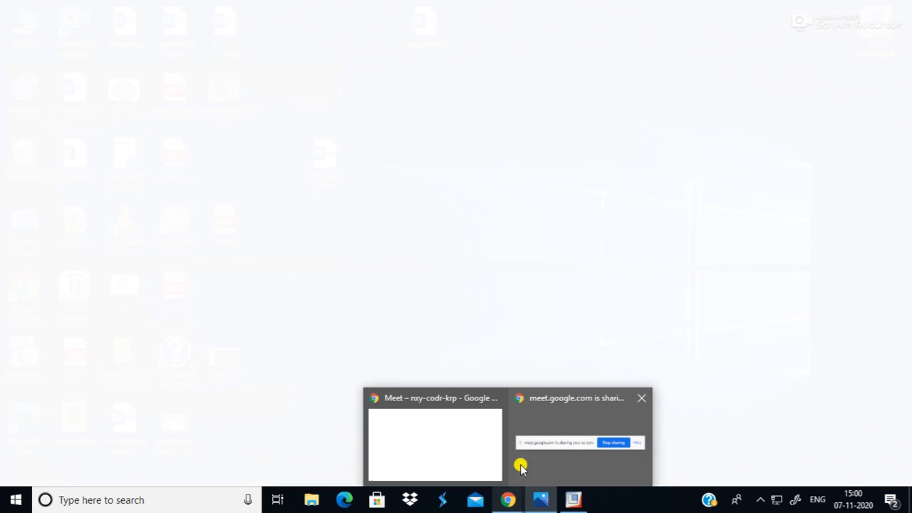
- Bring up the maxresdefault (1).jpg bracket image and arrange it beside the restored Pro/ENGINEER window to study the part
{"action": "mouse_move", "coordinate": [536, 503]}
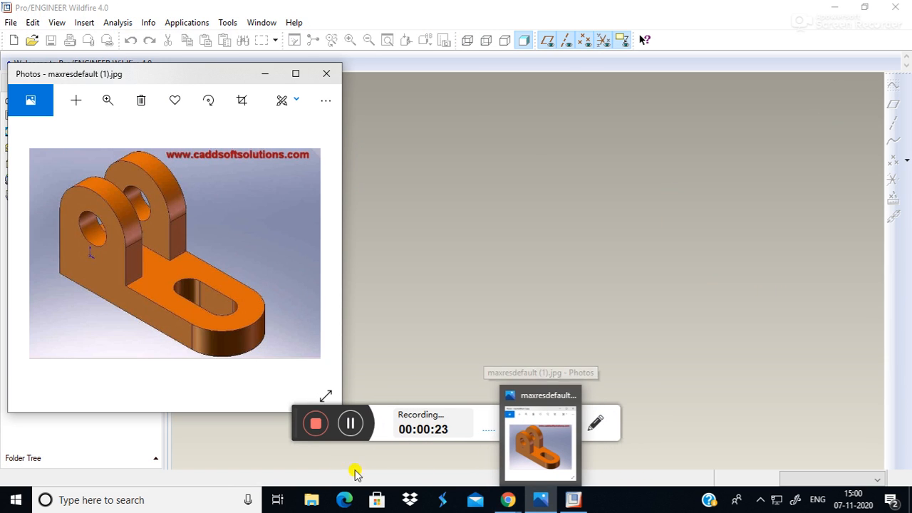
{"action": "left_click_drag", "start_coordinate": [292, 422], "coordinate": [316, 477]}
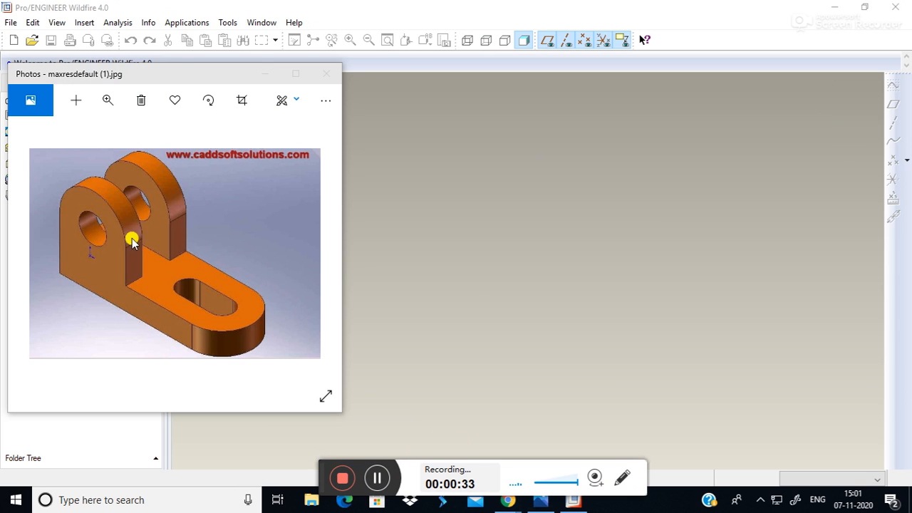
{"action": "left_click_drag", "start_coordinate": [133, 77], "coordinate": [125, 77]}
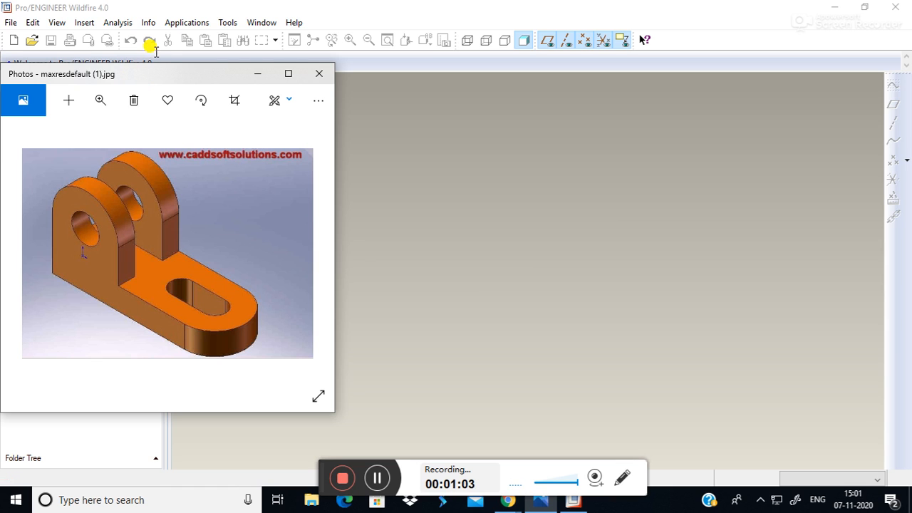
{"action": "double_click", "coordinate": [420, 5]}
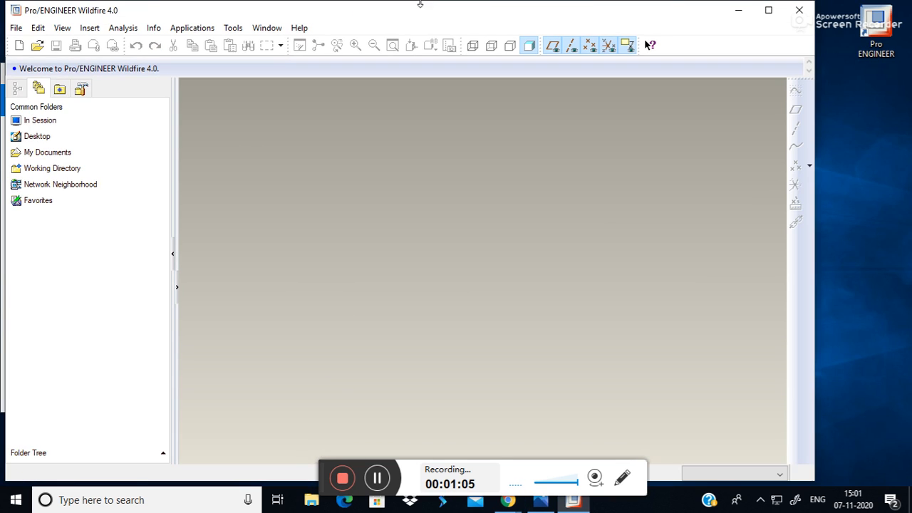
{"action": "left_click_drag", "start_coordinate": [377, 15], "coordinate": [629, 25]}
{"action": "left_click_drag", "start_coordinate": [229, 70], "coordinate": [223, 34]}
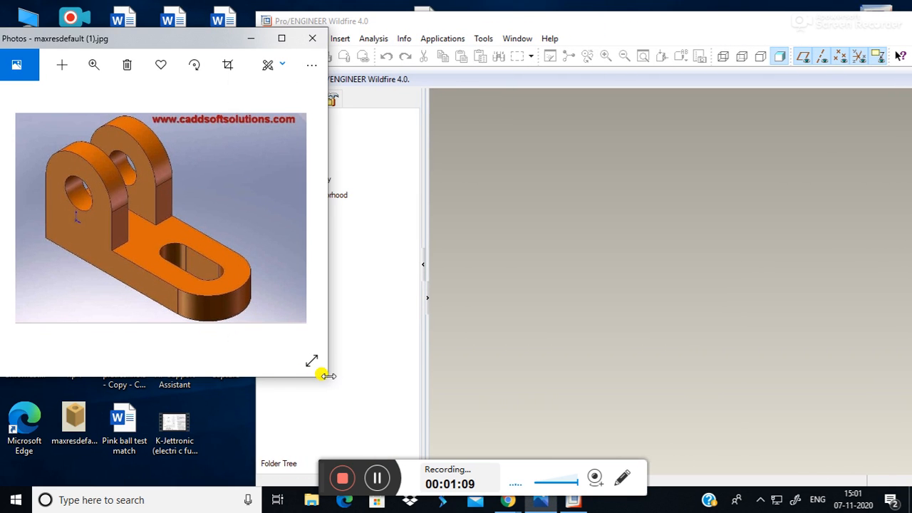
{"action": "left_click_drag", "start_coordinate": [324, 376], "coordinate": [254, 362]}
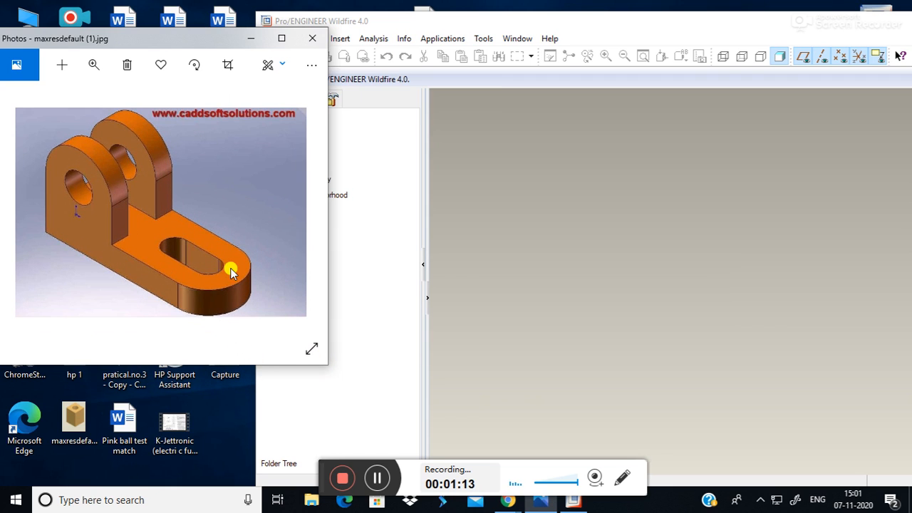
{"action": "left_click", "coordinate": [571, 22]}
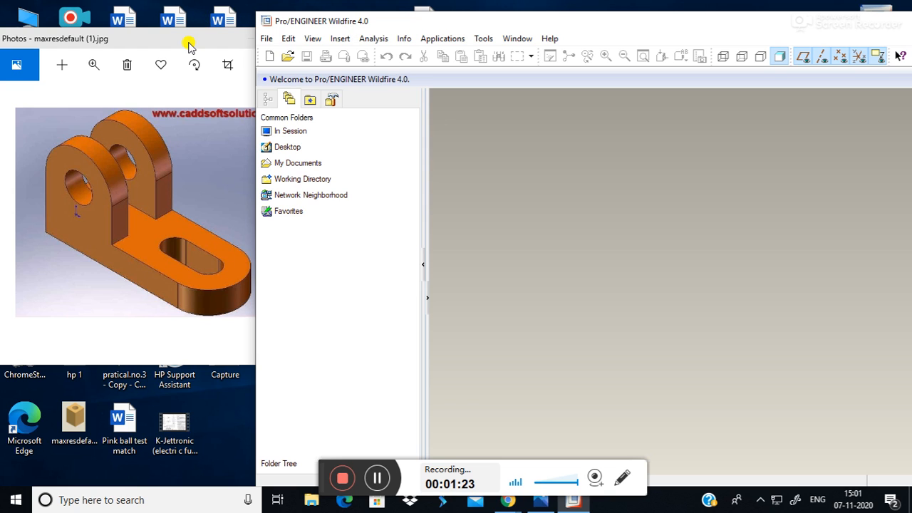
- Open the 113 plate image from the desktop, view it beside the bracket image, and close it
{"action": "left_click_drag", "start_coordinate": [189, 46], "coordinate": [186, 154]}
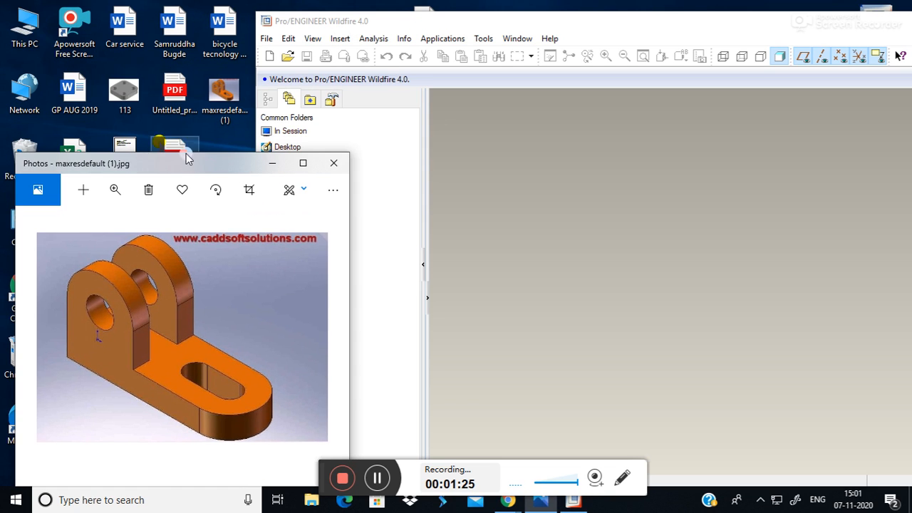
{"action": "double_click", "coordinate": [124, 106]}
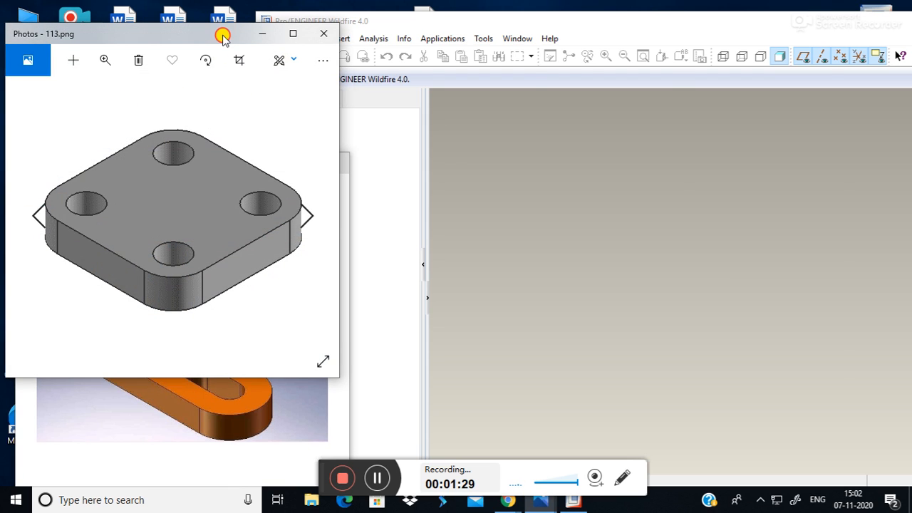
{"action": "left_click_drag", "start_coordinate": [220, 32], "coordinate": [711, 118]}
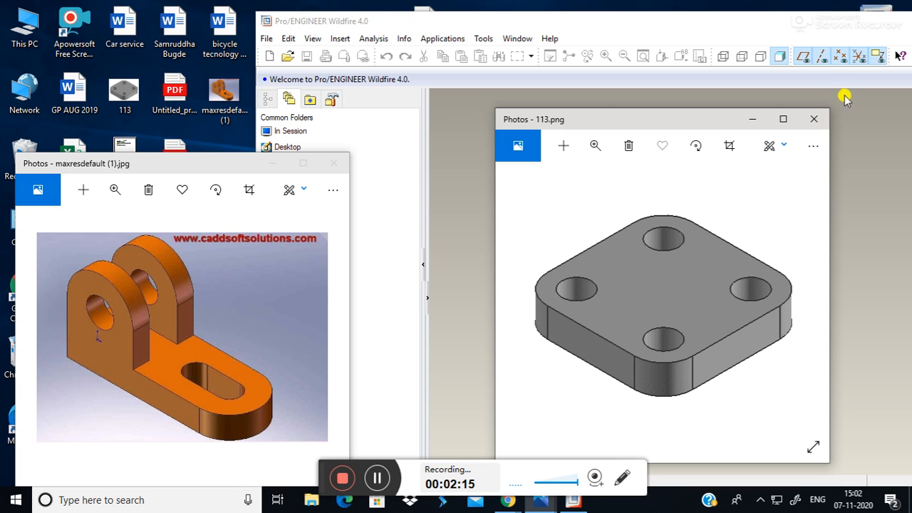
{"action": "left_click", "coordinate": [813, 119]}
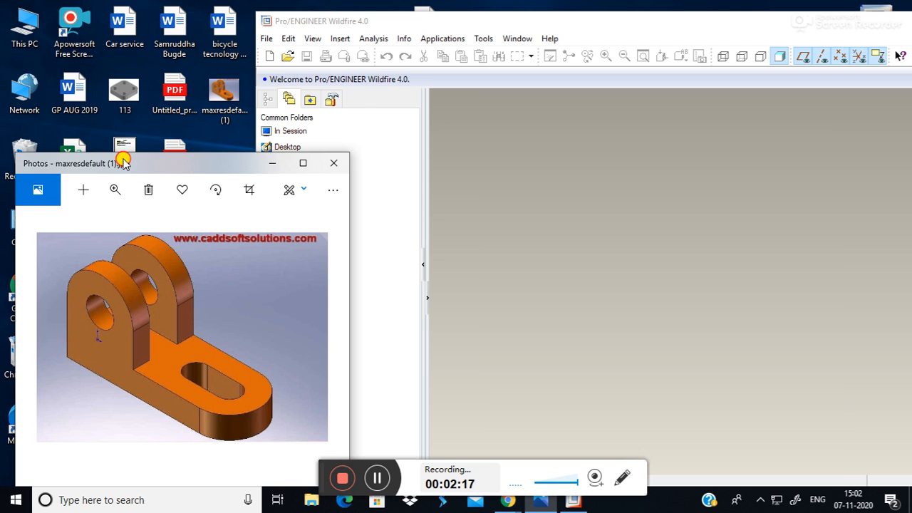
- Reposition and enlarge the bracket image window, and maximize the Pro/ENGINEER window
{"action": "left_click_drag", "start_coordinate": [122, 161], "coordinate": [124, 92]}
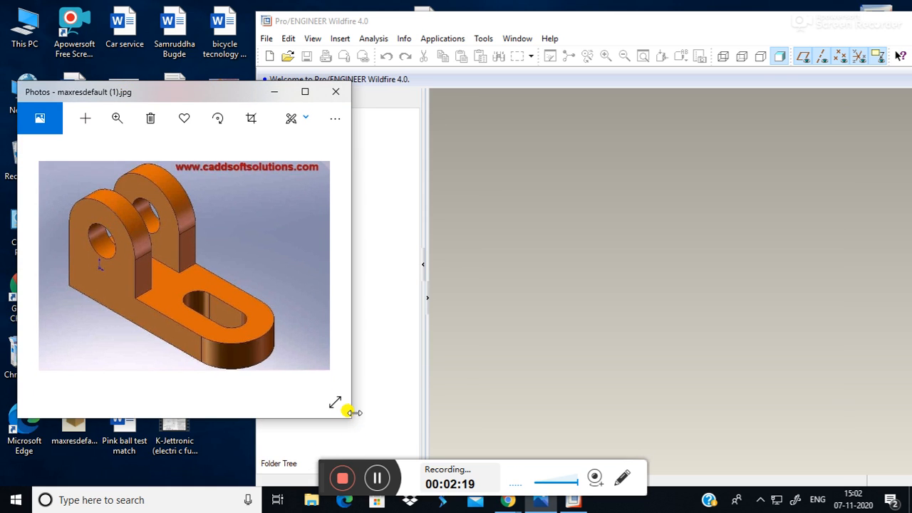
{"action": "left_click_drag", "start_coordinate": [344, 417], "coordinate": [344, 467]}
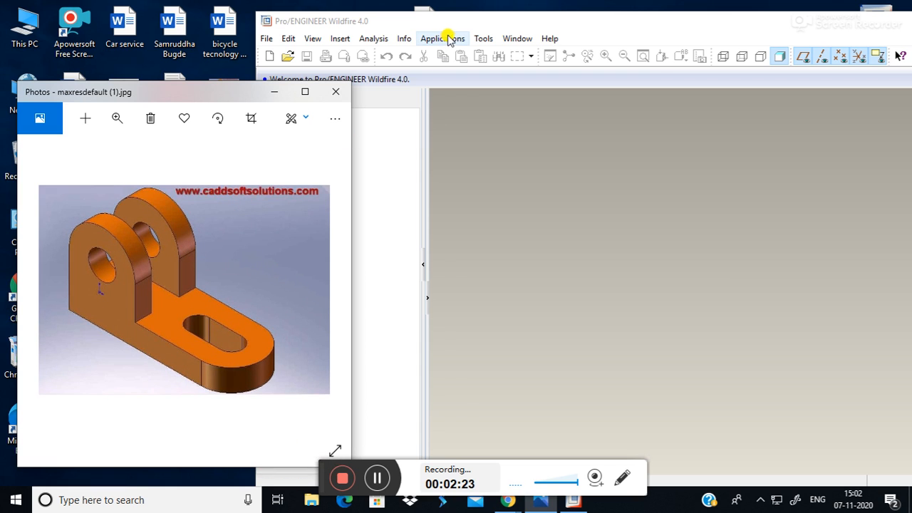
{"action": "double_click", "coordinate": [472, 21]}
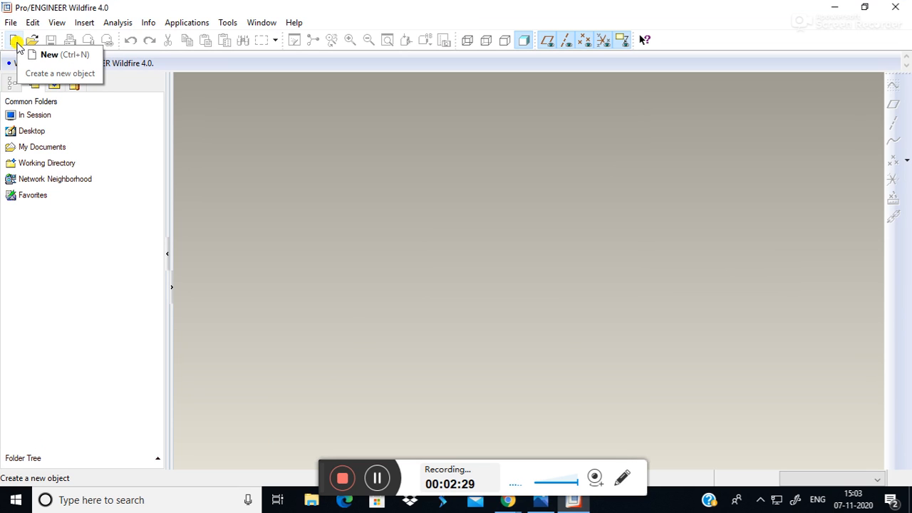
- Create a new solid part named prt0001 using the mmns_part_solid template instead of the default template
{"action": "left_click", "coordinate": [15, 40]}
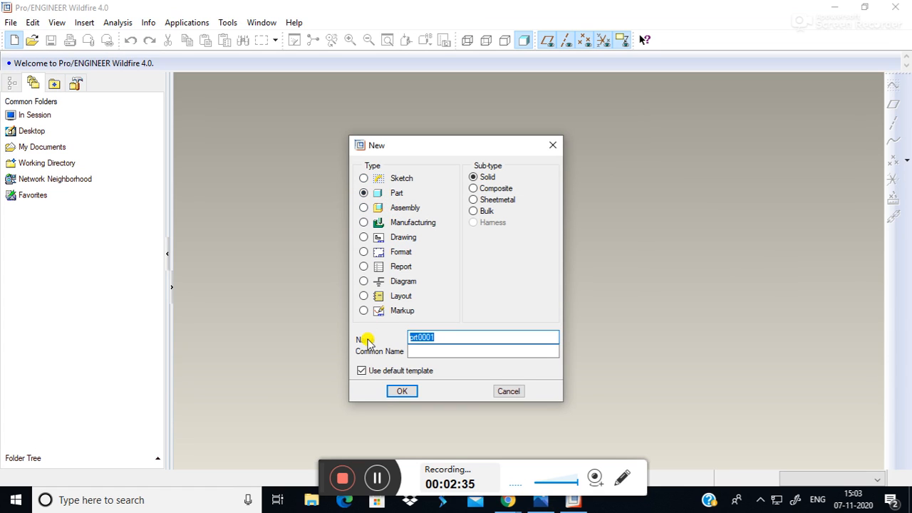
{"action": "left_click", "coordinate": [361, 372]}
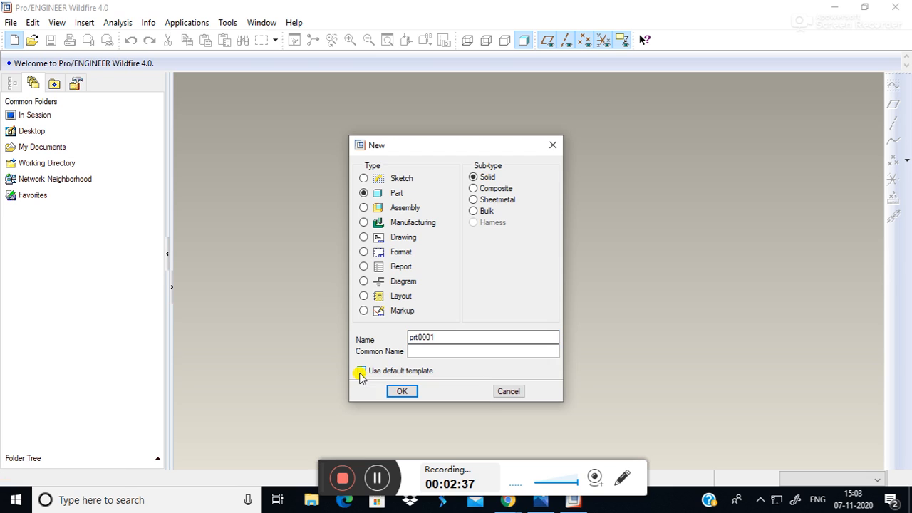
{"action": "left_click", "coordinate": [401, 391]}
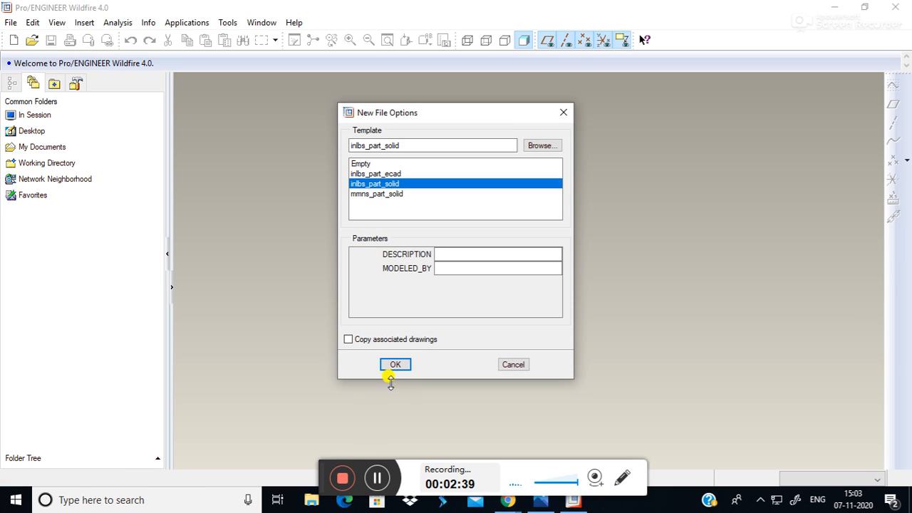
{"action": "left_click", "coordinate": [376, 195]}
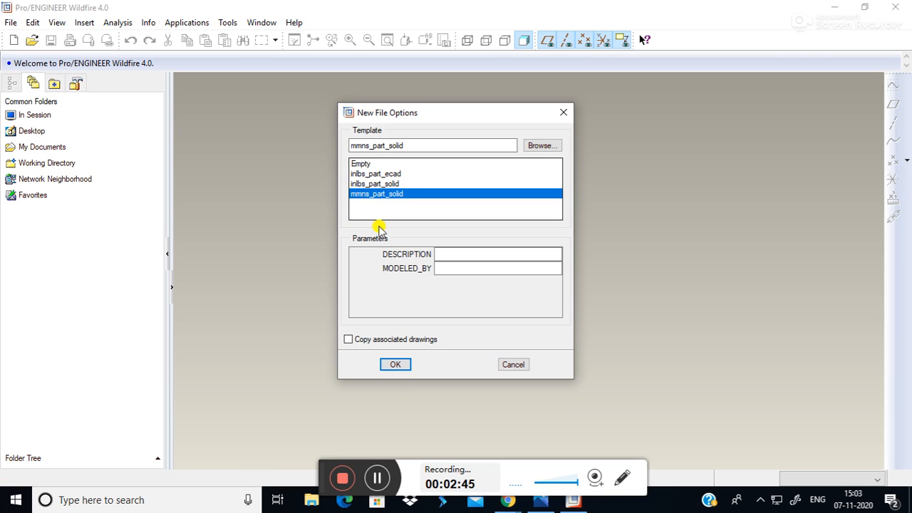
{"action": "left_click", "coordinate": [395, 364]}
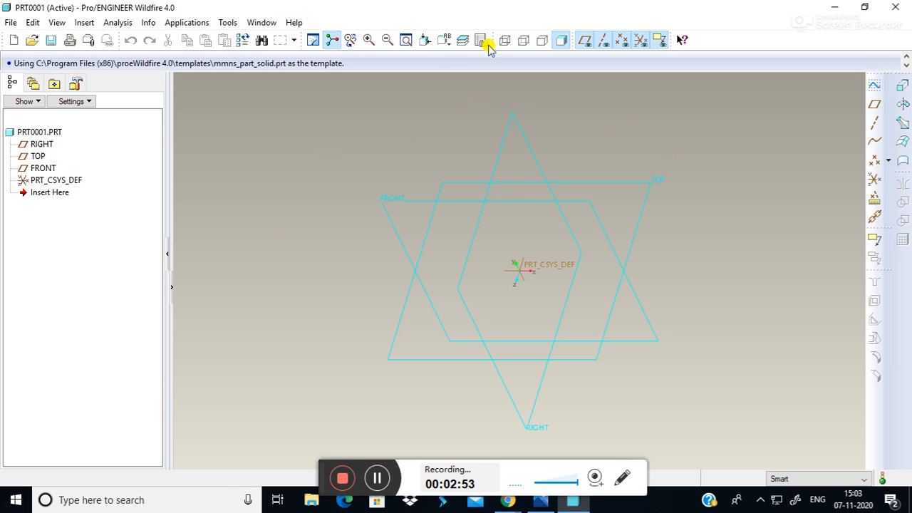
- Display the bracket reference image beside the datum planes and examine the bracket's shape
{"action": "left_click_drag", "start_coordinate": [316, 466], "coordinate": [52, 493]}
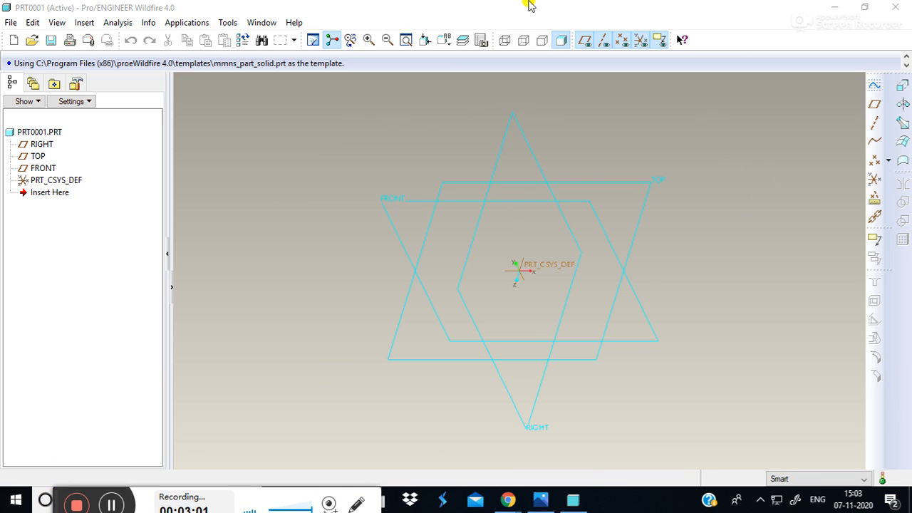
{"action": "left_click", "coordinate": [546, 502]}
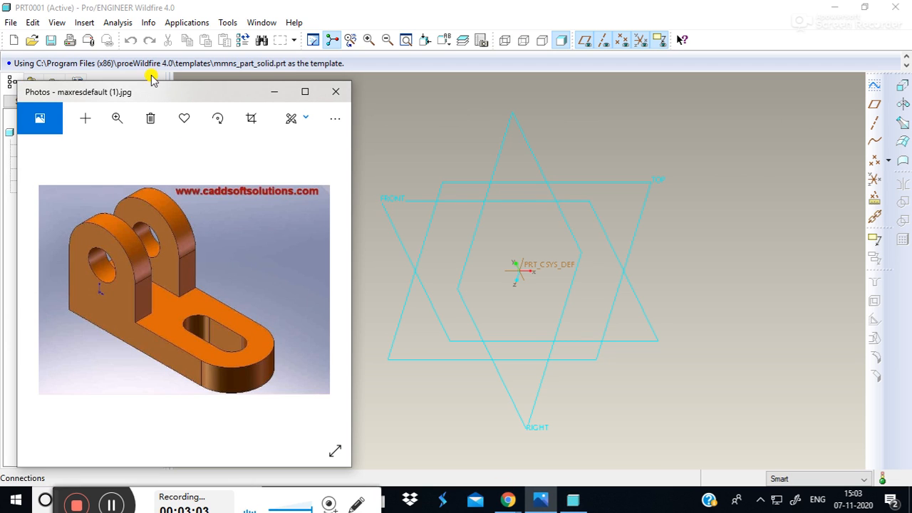
{"action": "left_click_drag", "start_coordinate": [145, 88], "coordinate": [134, 71]}
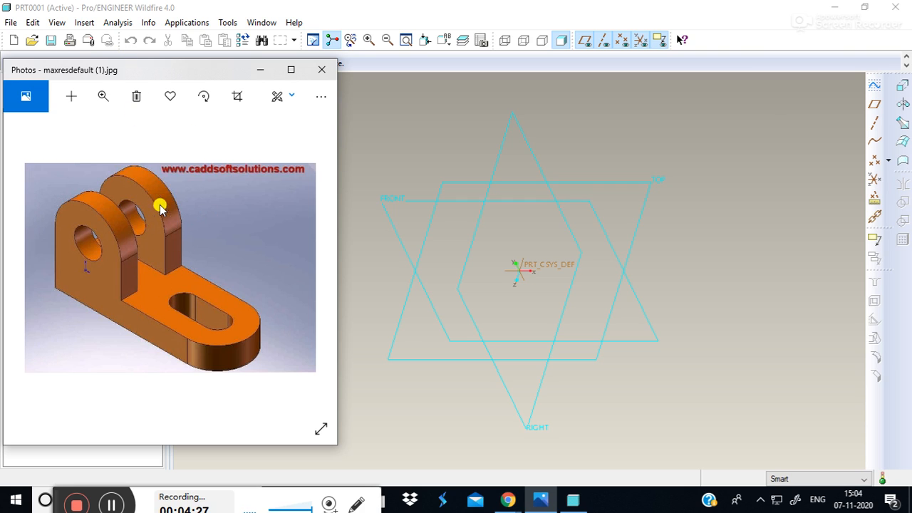
- Start a sketch on the FRONT datum plane with RIGHT as the right-oriented reference, and show the sketch grid
{"action": "left_click", "coordinate": [394, 204]}
{"action": "left_click", "coordinate": [393, 199]}
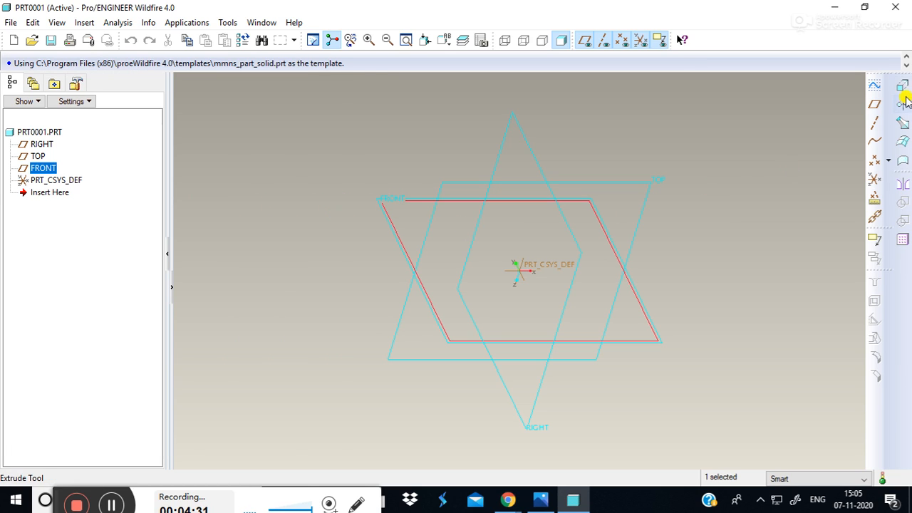
{"action": "left_click", "coordinate": [875, 86]}
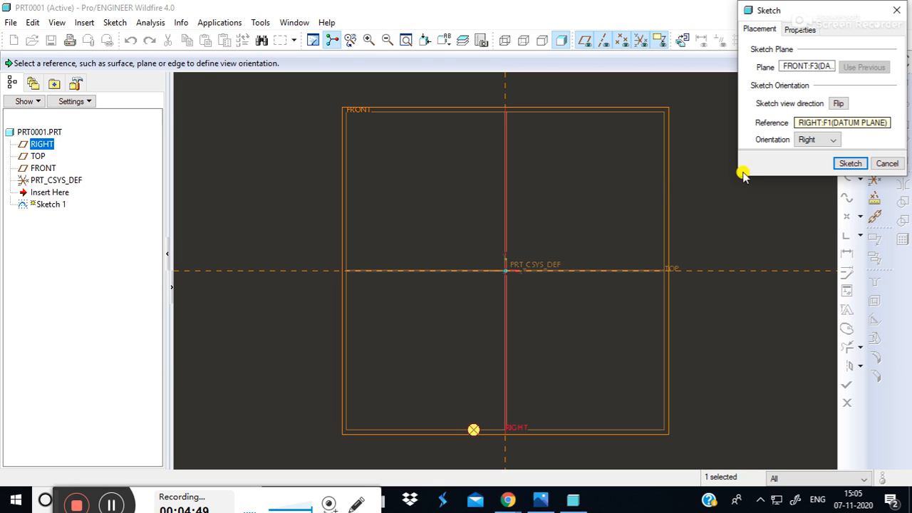
{"action": "left_click", "coordinate": [847, 164]}
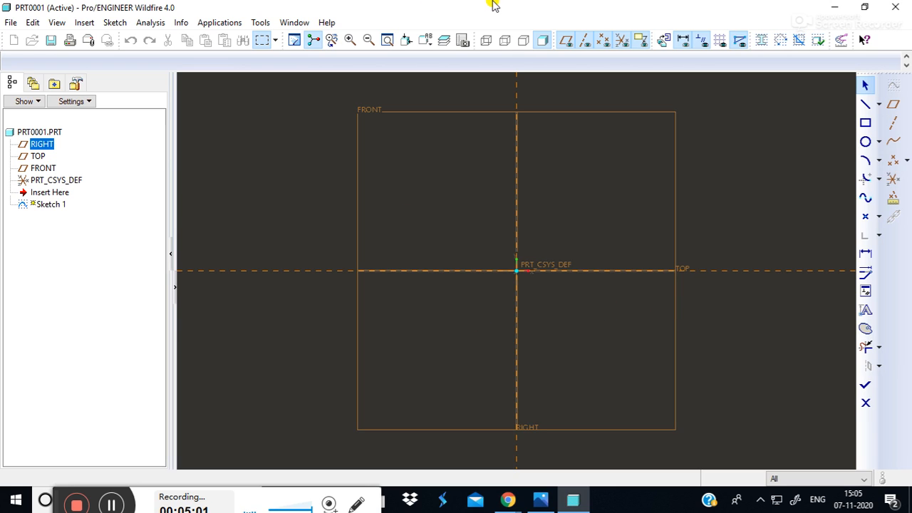
{"action": "left_click", "coordinate": [721, 42]}
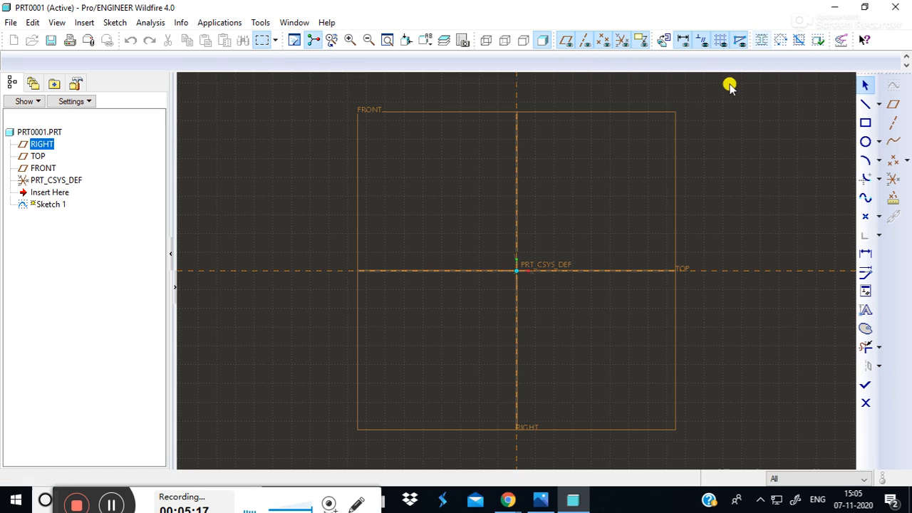
- Examine the sketch's datum planes and references from several 3D angles, returning the sketch to its 2D orientation
{"action": "mouse_move", "coordinate": [784, 240]}
{"action": "middle_mouse_down"}
{"action": "mouse_move", "coordinate": [745, 246]}
{"action": "mouse_move", "coordinate": [720, 278]}
{"action": "middle_mouse_up"}
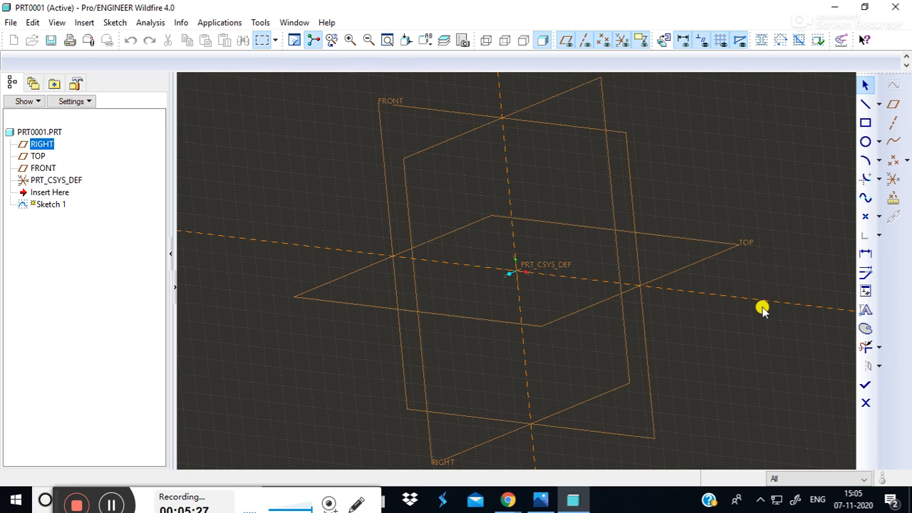
{"action": "middle_click_drag", "start_coordinate": [725, 223], "coordinate": [664, 216]}
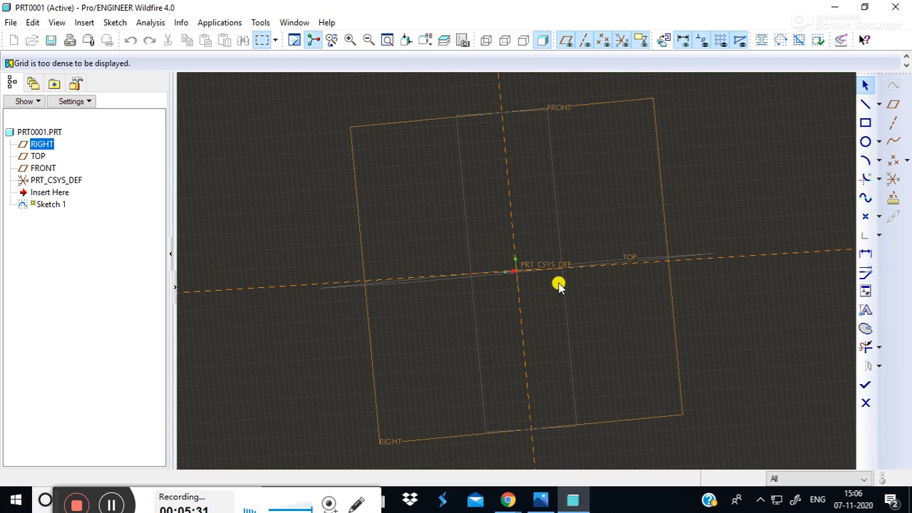
{"action": "middle_click_drag", "start_coordinate": [765, 266], "coordinate": [651, 197]}
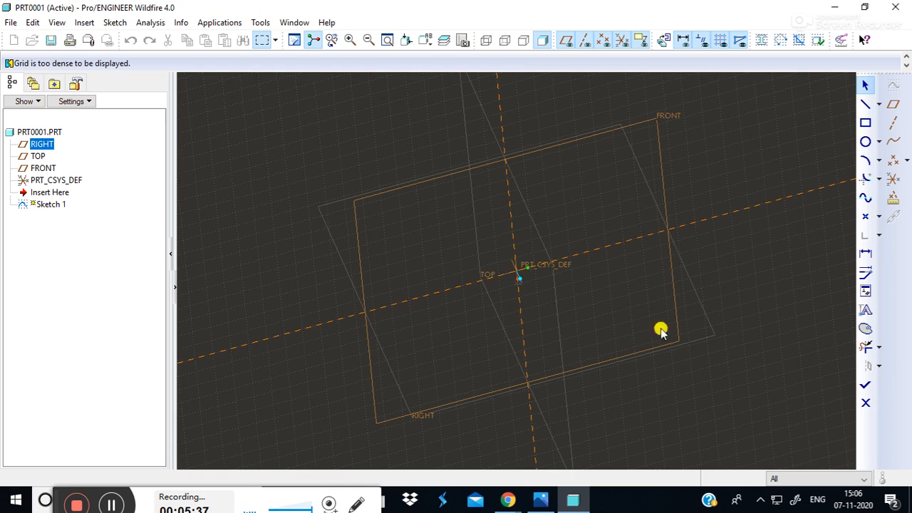
{"action": "middle_click_drag", "start_coordinate": [743, 389], "coordinate": [672, 290]}
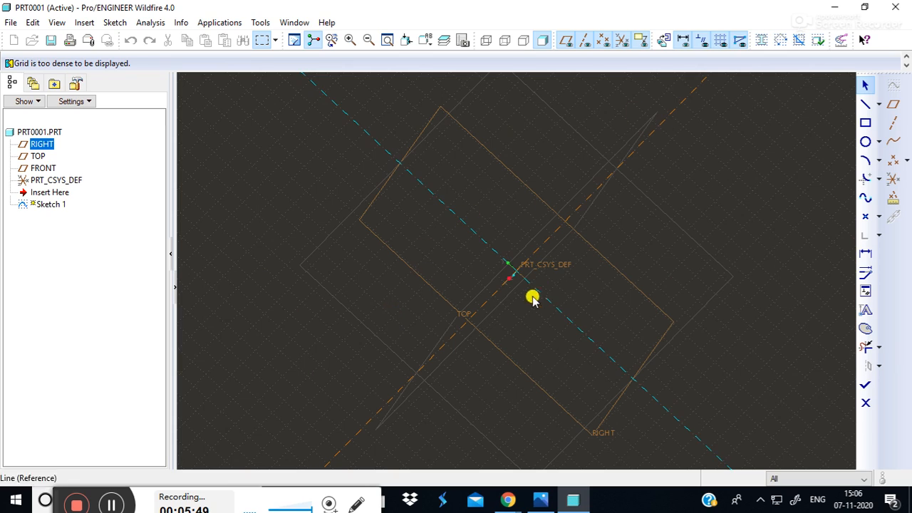
{"action": "mouse_move", "coordinate": [727, 391]}
{"action": "middle_mouse_down"}
{"action": "mouse_move", "coordinate": [805, 322]}
{"action": "mouse_move", "coordinate": [796, 266]}
{"action": "mouse_move", "coordinate": [605, 218]}
{"action": "mouse_move", "coordinate": [590, 295]}
{"action": "mouse_move", "coordinate": [658, 283]}
{"action": "middle_mouse_up"}
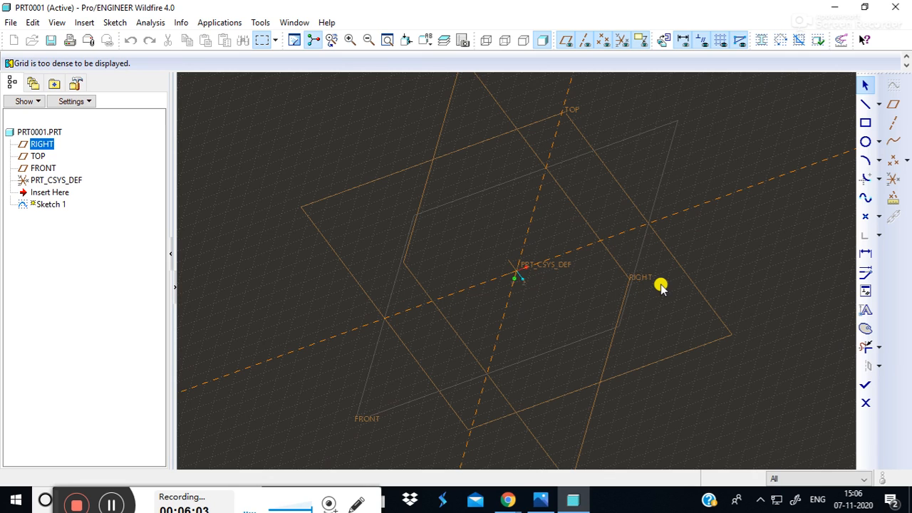
{"action": "left_click", "coordinate": [663, 39]}
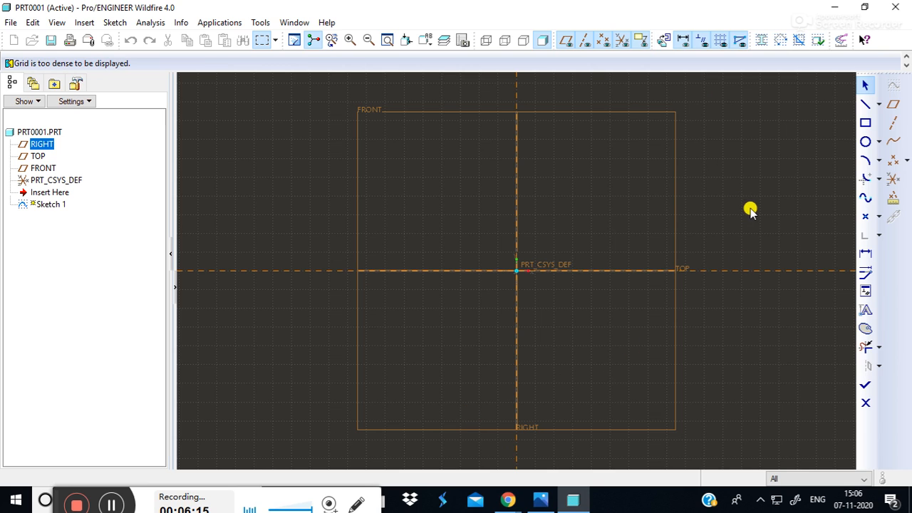
{"action": "mouse_move", "coordinate": [720, 193]}
{"action": "middle_mouse_down"}
{"action": "mouse_move", "coordinate": [712, 183]}
{"action": "mouse_move", "coordinate": [686, 191]}
{"action": "mouse_move", "coordinate": [706, 230]}
{"action": "middle_mouse_up"}
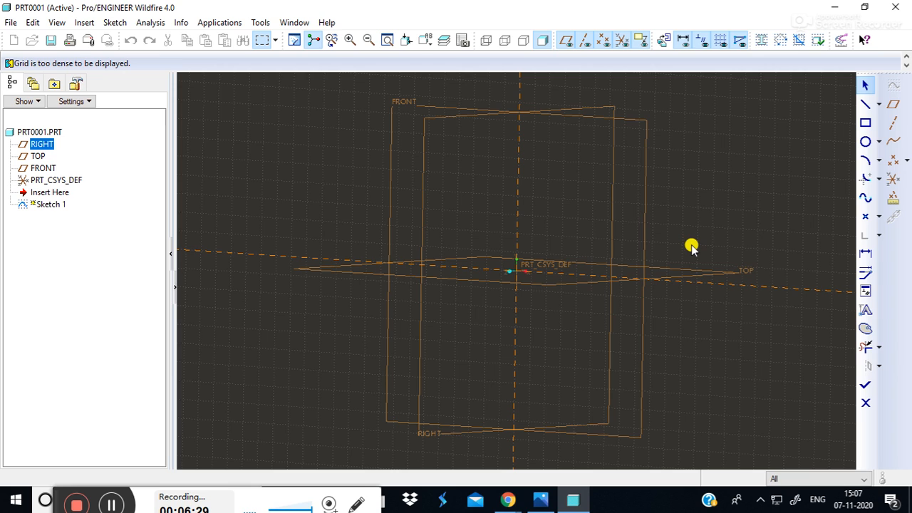
{"action": "middle_click_drag", "start_coordinate": [691, 245], "coordinate": [722, 242]}
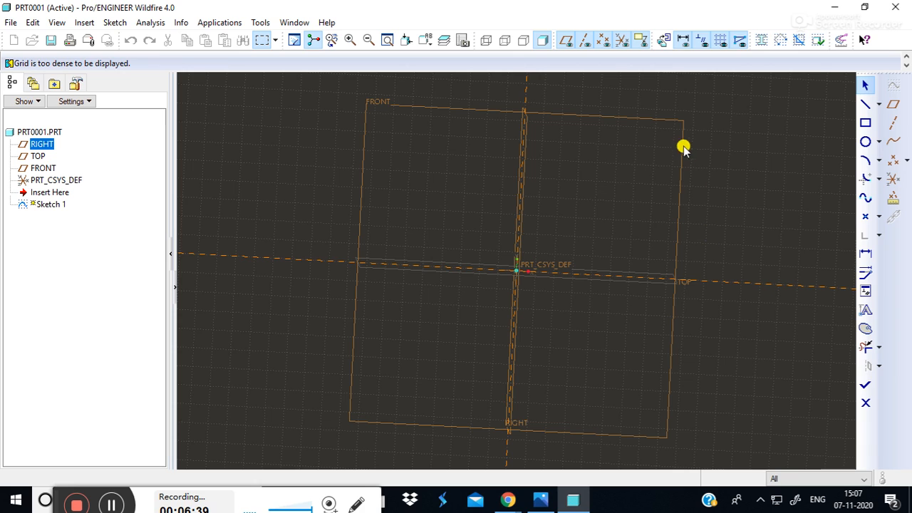
{"action": "left_click", "coordinate": [662, 40]}
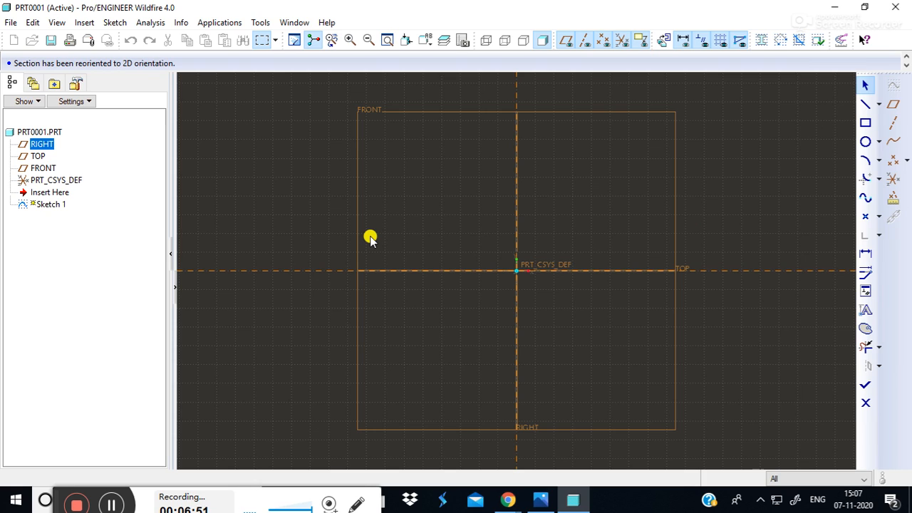
- Consult the bracket reference image, and sketch an upright rectangle about 204 mm wide and 355 mm high around the origin
{"action": "left_click", "coordinate": [539, 501]}
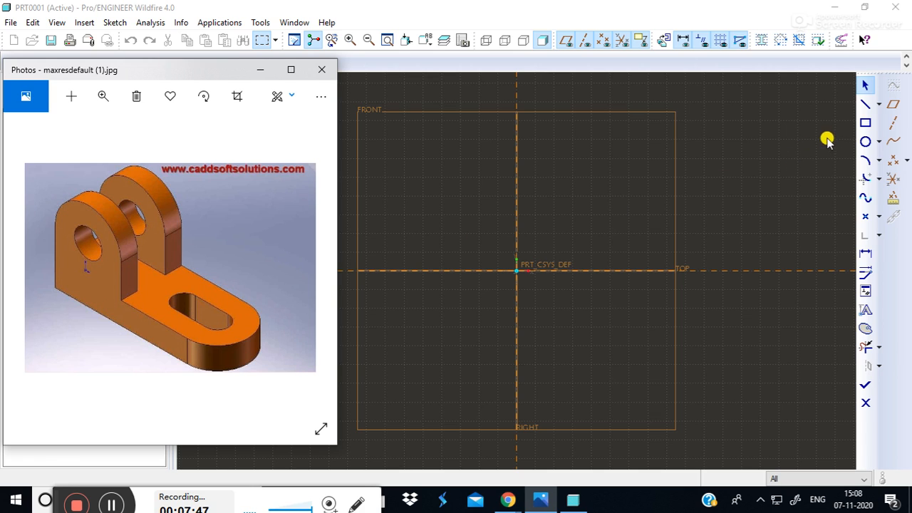
{"action": "left_click", "coordinate": [864, 123]}
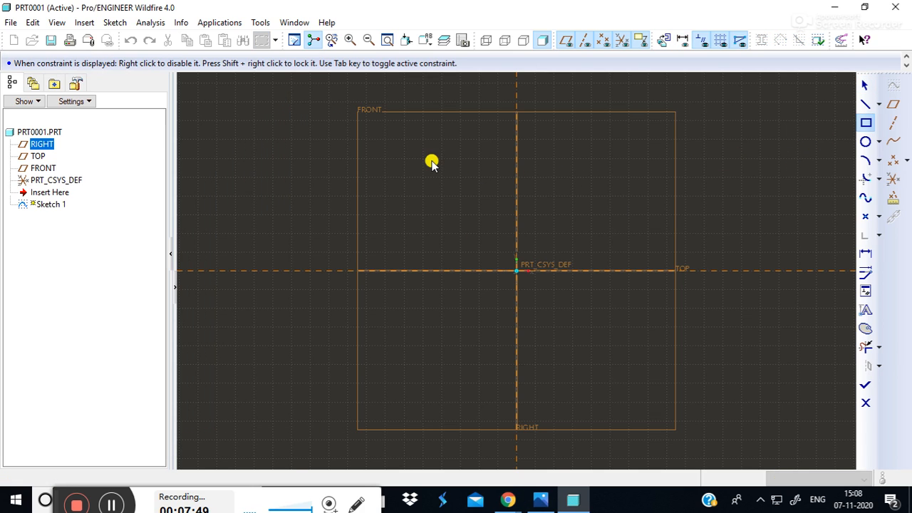
{"action": "left_click", "coordinate": [459, 158]}
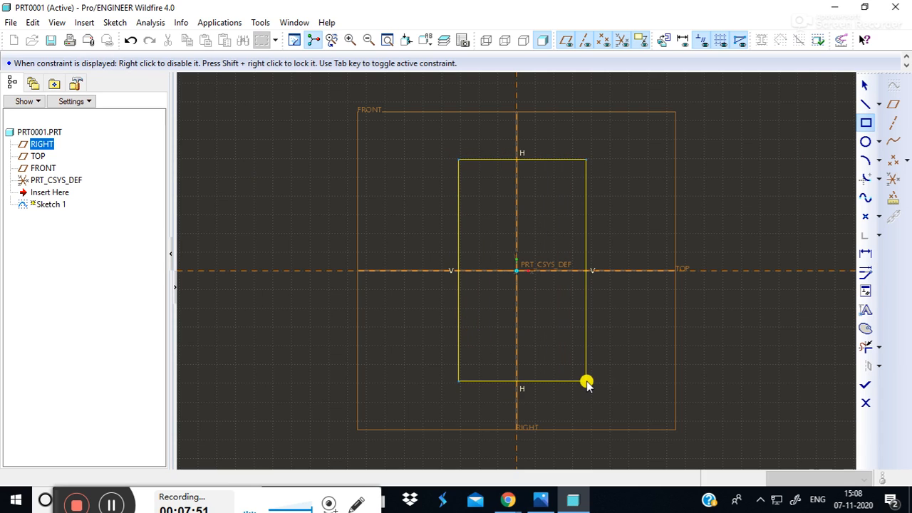
{"action": "left_click", "coordinate": [585, 381]}
{"action": "left_click", "coordinate": [864, 85]}
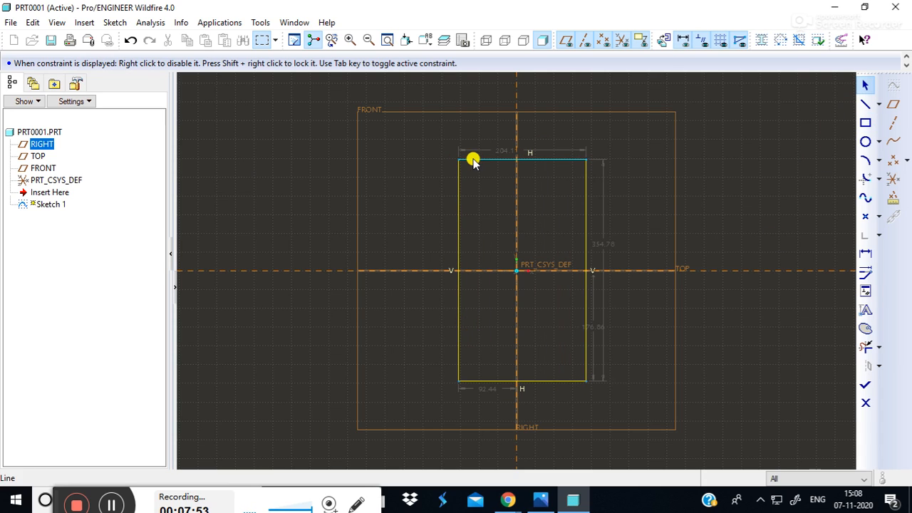
- Set the rectangle's width to 200 mm and its height to 500 mm
{"action": "double_click", "coordinate": [495, 150]}
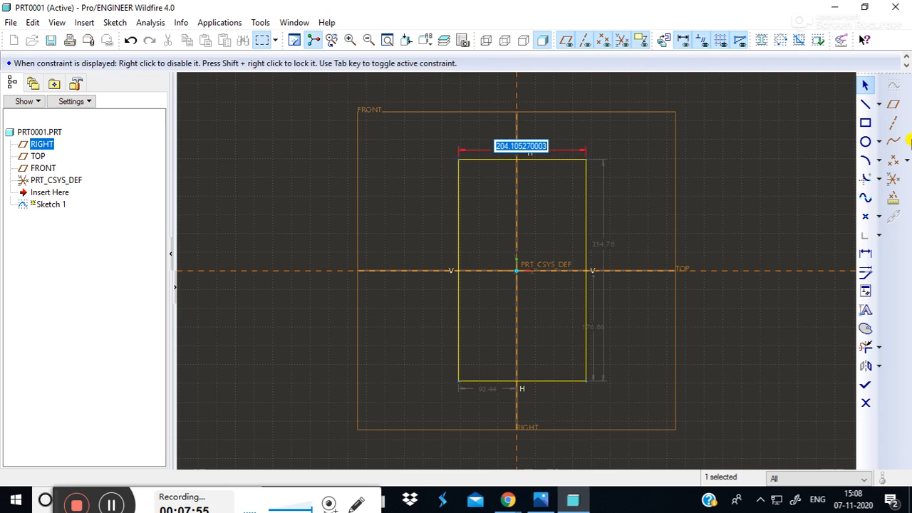
{"action": "type", "text": "200"}
{"action": "key", "text": "Return"}
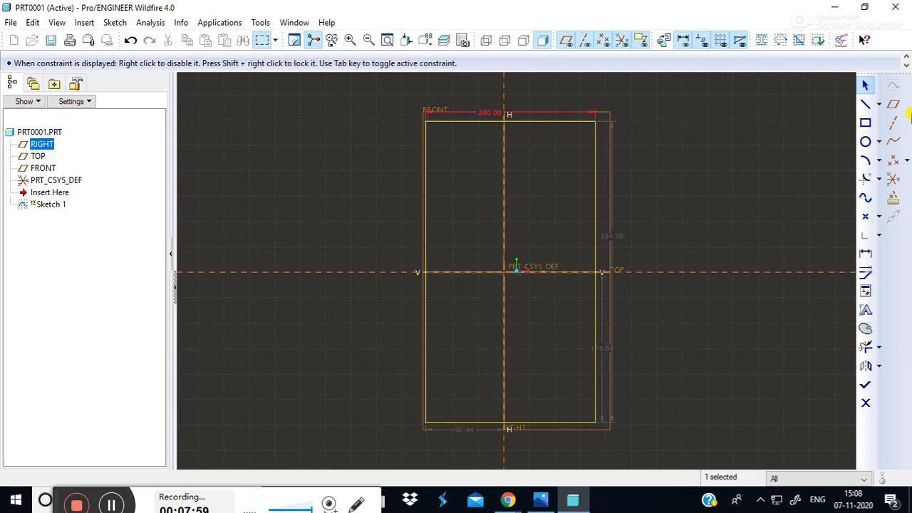
{"action": "double_click", "coordinate": [611, 235]}
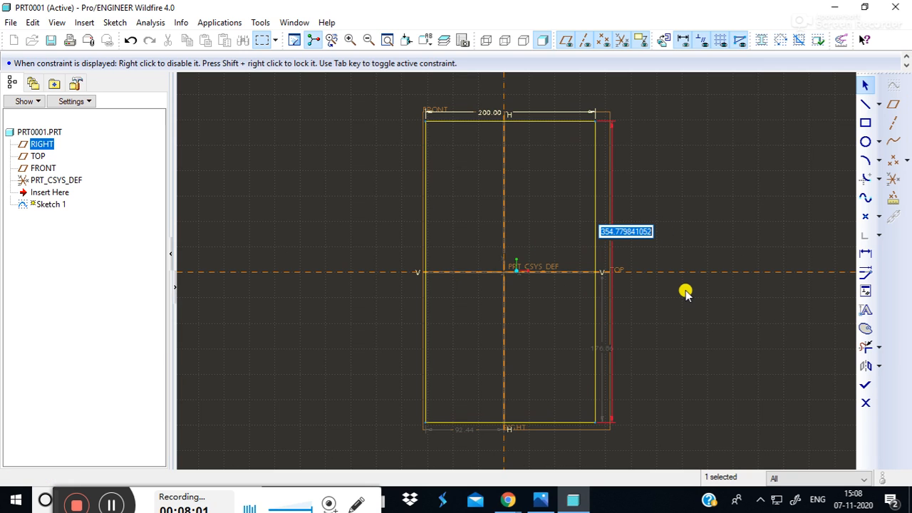
{"action": "type", "text": "500"}
{"action": "key", "text": "Return"}
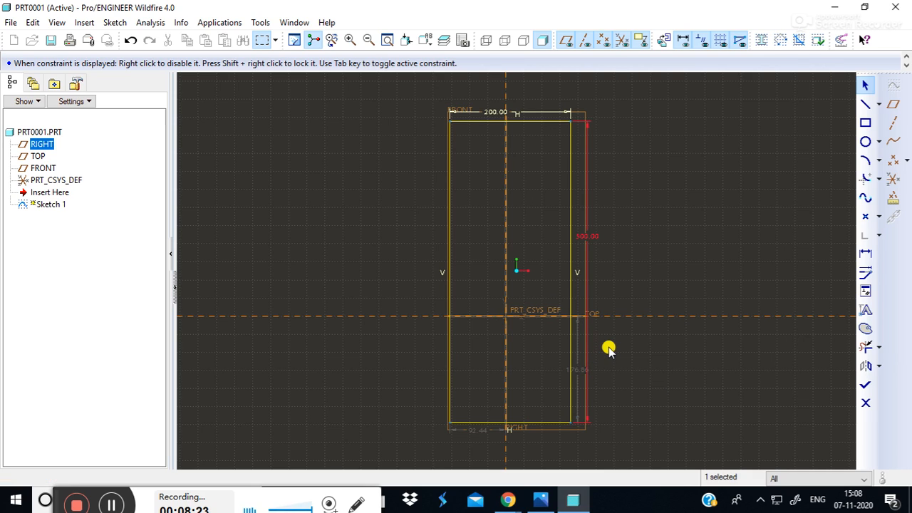
- Place the rectangle's bottom edge 0 mm from the TOP reference and its left edge 100 mm from the RIGHT reference
{"action": "double_click", "coordinate": [579, 369]}
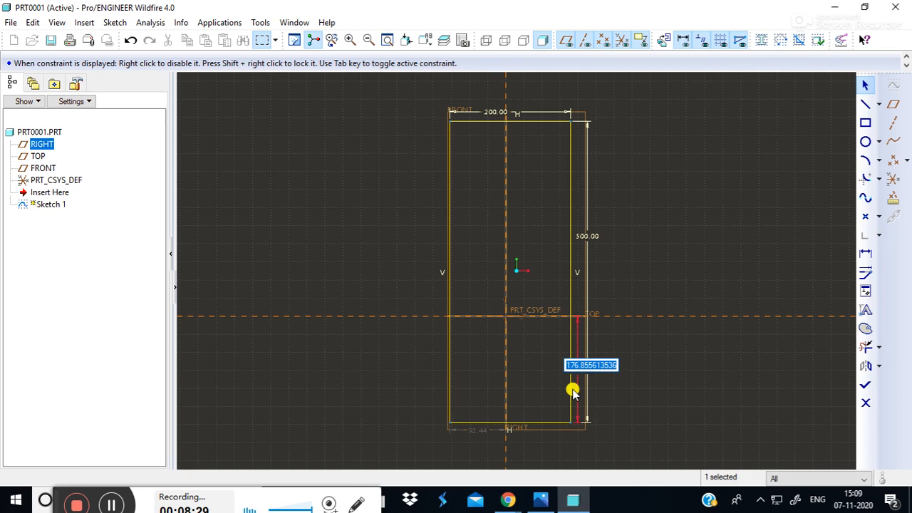
{"action": "type", "text": "0"}
{"action": "key", "text": "Return"}
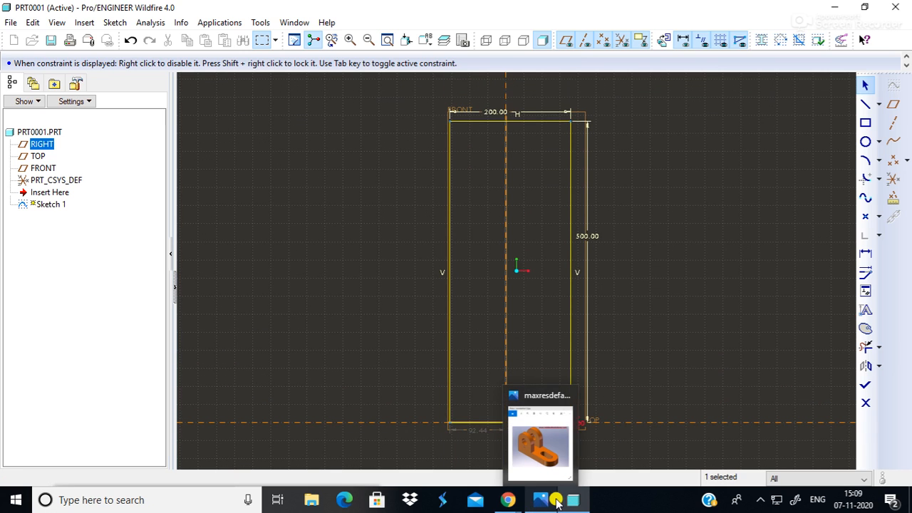
{"action": "left_click", "coordinate": [531, 501]}
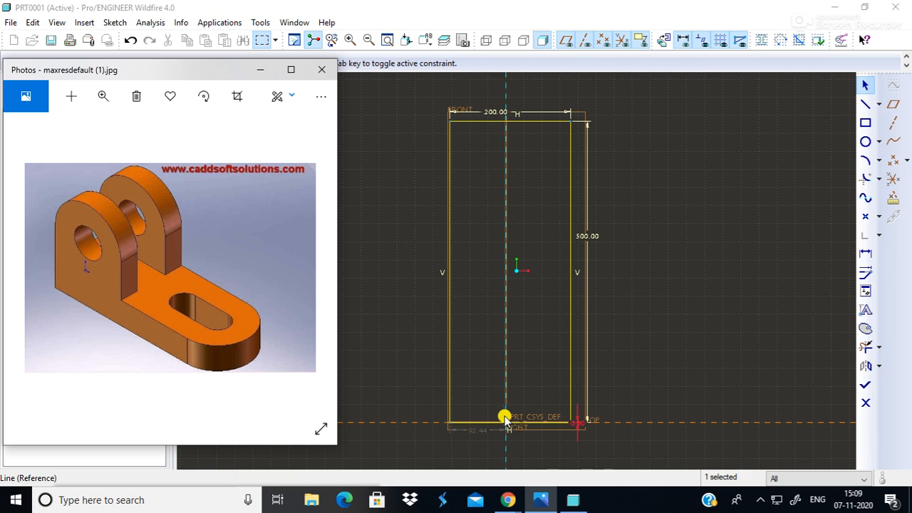
{"action": "left_click", "coordinate": [611, 365]}
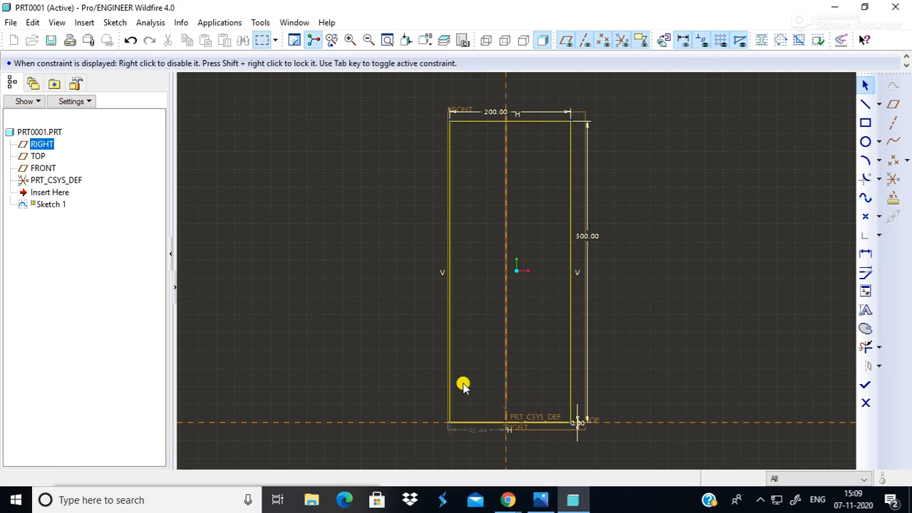
{"action": "double_click", "coordinate": [471, 430]}
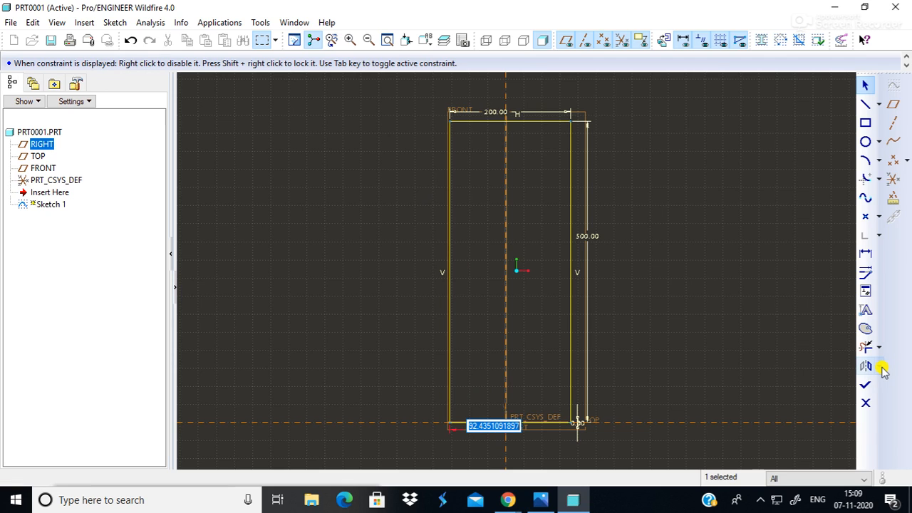
{"action": "type", "text": "100"}
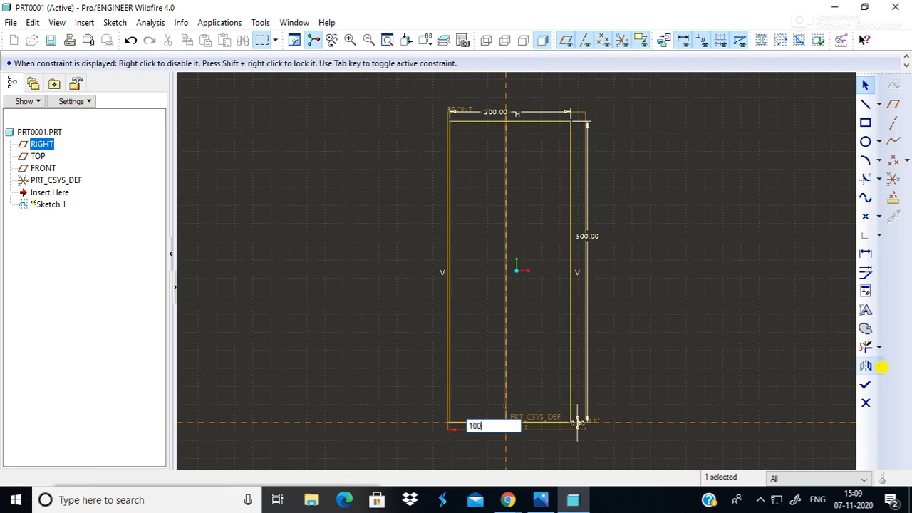
{"action": "key", "text": "Return"}
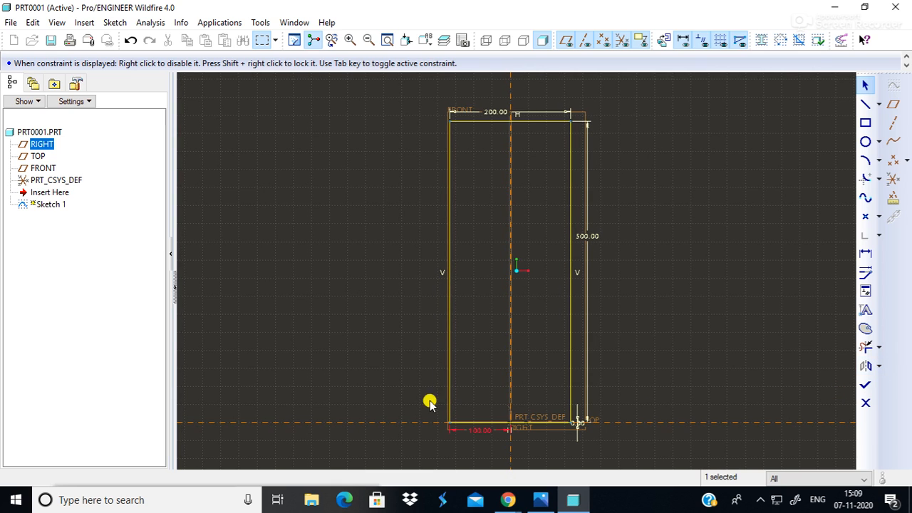
{"action": "left_click", "coordinate": [718, 226]}
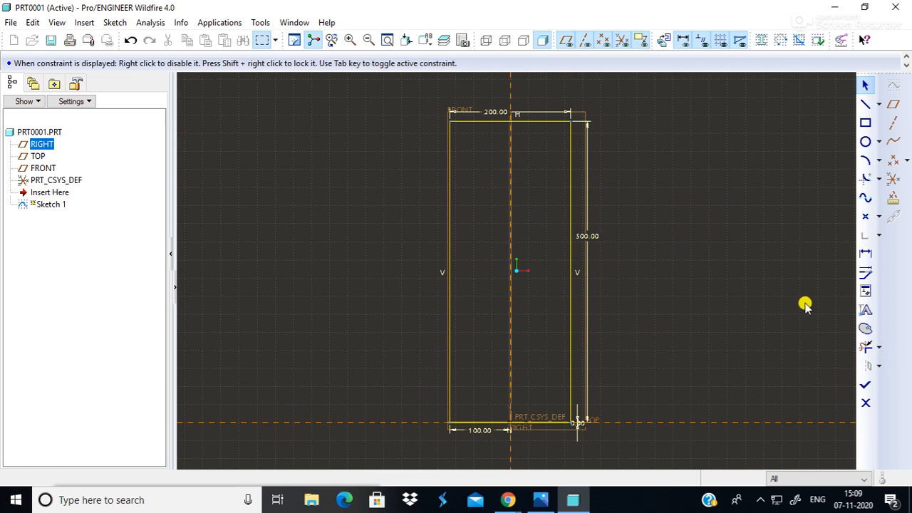
- Sketch a circle centred on the origin at the rectangle's bottom edge, reaching its two bottom corners
{"action": "mouse_move", "coordinate": [713, 296]}
{"action": "middle_mouse_down", "text": "ctrl"}
{"action": "mouse_move", "coordinate": [726, 355]}
{"action": "mouse_move", "coordinate": [717, 213]}
{"action": "mouse_move", "coordinate": [721, 222]}
{"action": "mouse_move", "coordinate": [730, 182]}
{"action": "mouse_move", "coordinate": [734, 268]}
{"action": "mouse_move", "coordinate": [739, 197]}
{"action": "mouse_move", "coordinate": [750, 250]}
{"action": "middle_mouse_up", "text": "ctrl"}
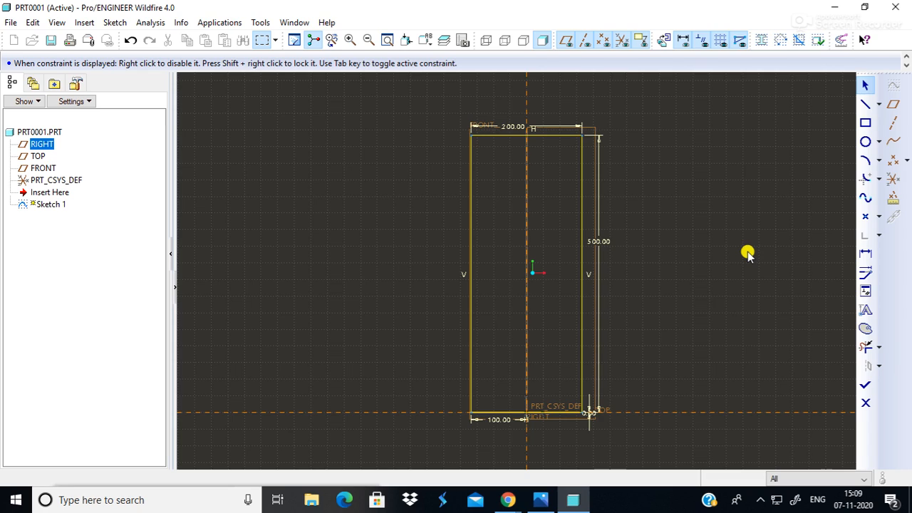
{"action": "mouse_move", "coordinate": [747, 253]}
{"action": "middle_mouse_down", "text": "ctrl"}
{"action": "mouse_move", "coordinate": [748, 136]}
{"action": "mouse_move", "coordinate": [749, 393]}
{"action": "mouse_move", "coordinate": [768, 198]}
{"action": "middle_mouse_up", "text": "ctrl"}
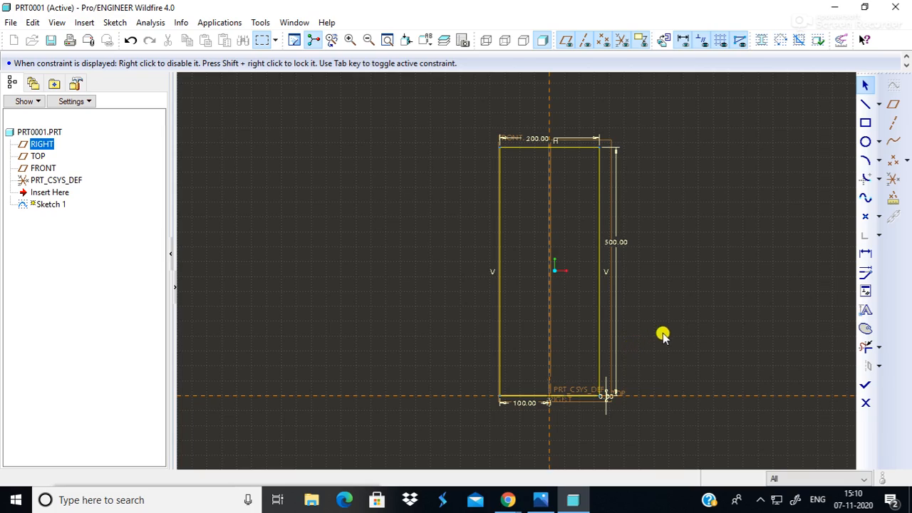
{"action": "mouse_move", "coordinate": [664, 332]}
{"action": "middle_mouse_down", "text": "shift"}
{"action": "mouse_move", "coordinate": [493, 252]}
{"action": "mouse_move", "coordinate": [544, 183]}
{"action": "mouse_move", "coordinate": [749, 319]}
{"action": "mouse_move", "coordinate": [385, 331]}
{"action": "mouse_move", "coordinate": [436, 210]}
{"action": "mouse_move", "coordinate": [717, 179]}
{"action": "mouse_move", "coordinate": [607, 188]}
{"action": "mouse_move", "coordinate": [580, 260]}
{"action": "mouse_move", "coordinate": [606, 292]}
{"action": "mouse_move", "coordinate": [645, 237]}
{"action": "mouse_move", "coordinate": [633, 449]}
{"action": "mouse_move", "coordinate": [616, 223]}
{"action": "middle_mouse_up", "text": "shift"}
{"action": "middle_click_drag", "start_coordinate": [518, 302], "coordinate": [586, 263], "text": "shift"}
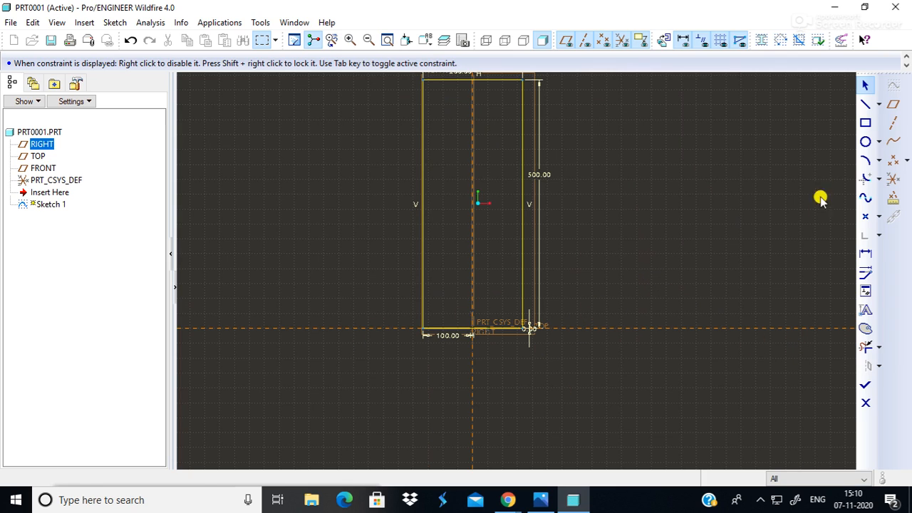
{"action": "left_click", "coordinate": [864, 145]}
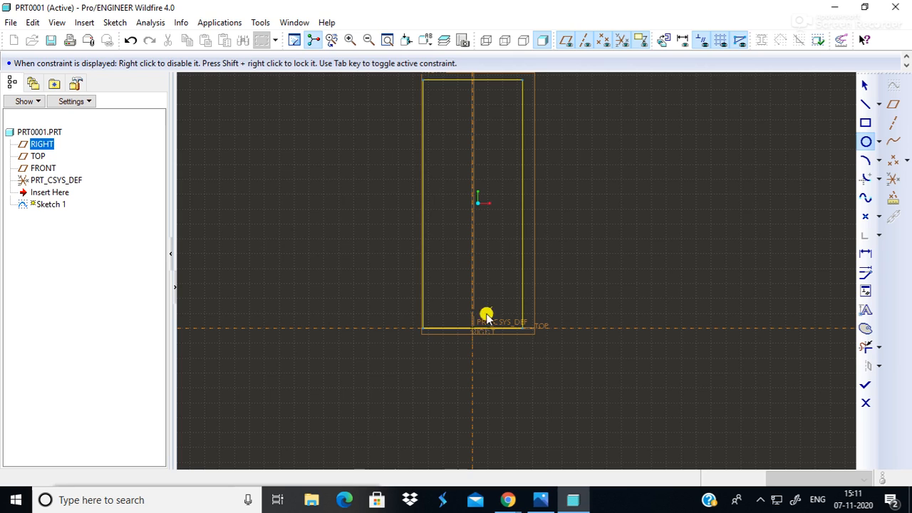
{"action": "left_click", "coordinate": [702, 41]}
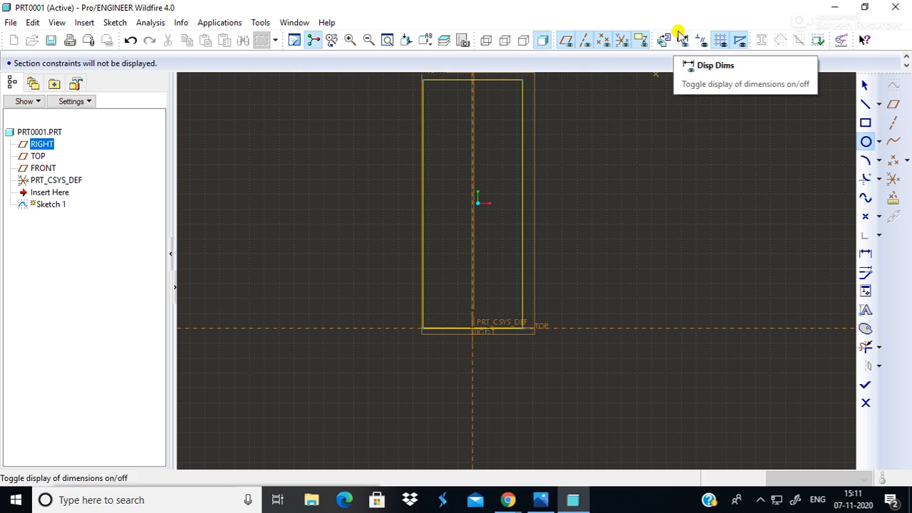
{"action": "left_click", "coordinate": [701, 40]}
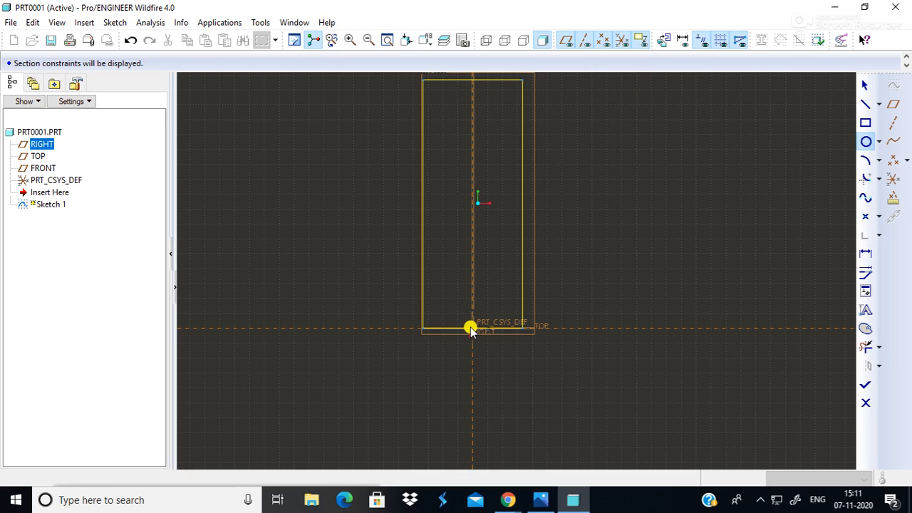
{"action": "left_click", "coordinate": [471, 328]}
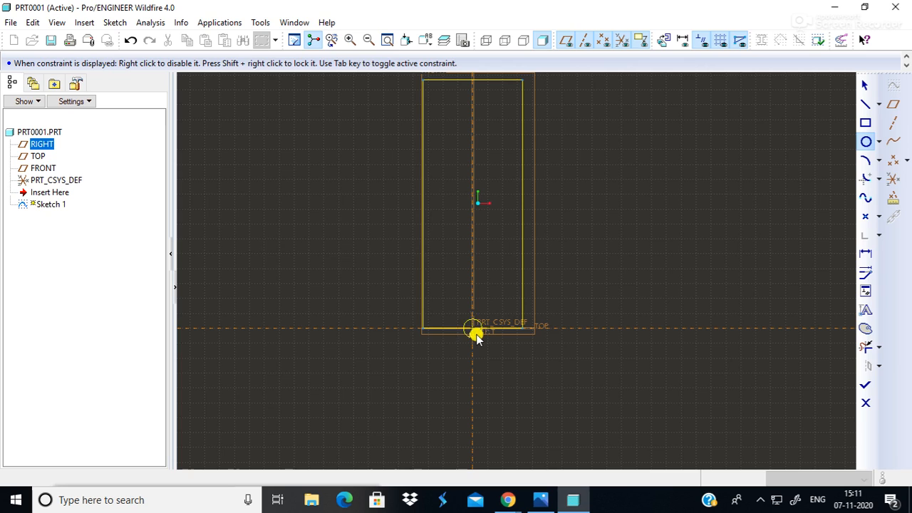
{"action": "left_click", "coordinate": [512, 350]}
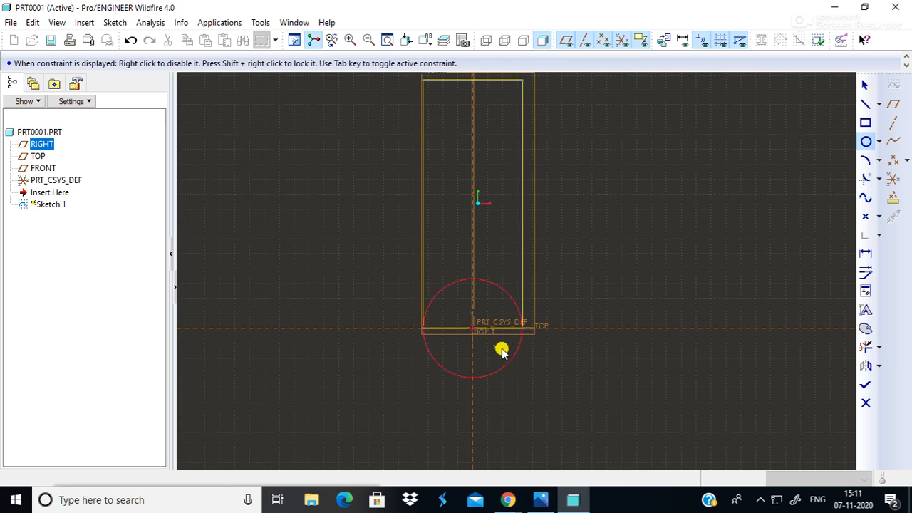
{"action": "left_click", "coordinate": [864, 86]}
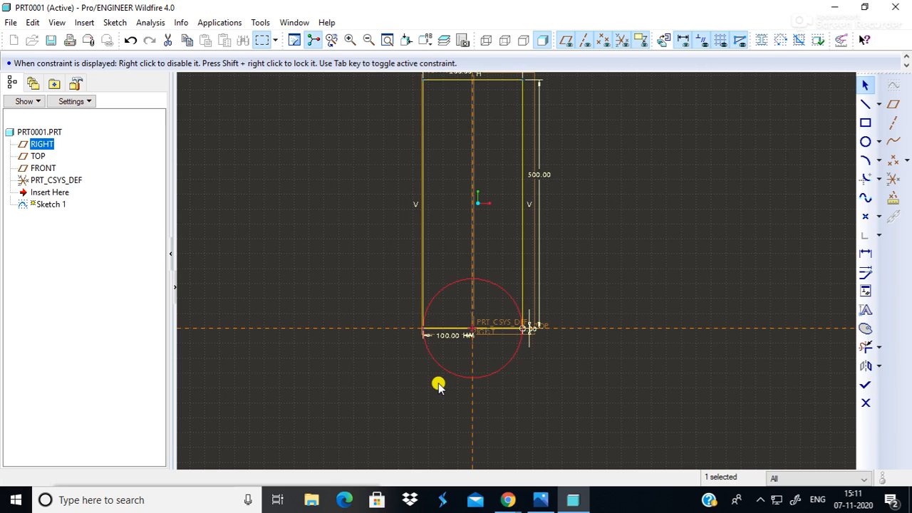
- Trim away the circle's upper half and the rectangle's bottom edge to leave a base outline with one rounded end
{"action": "left_click", "coordinate": [540, 502]}
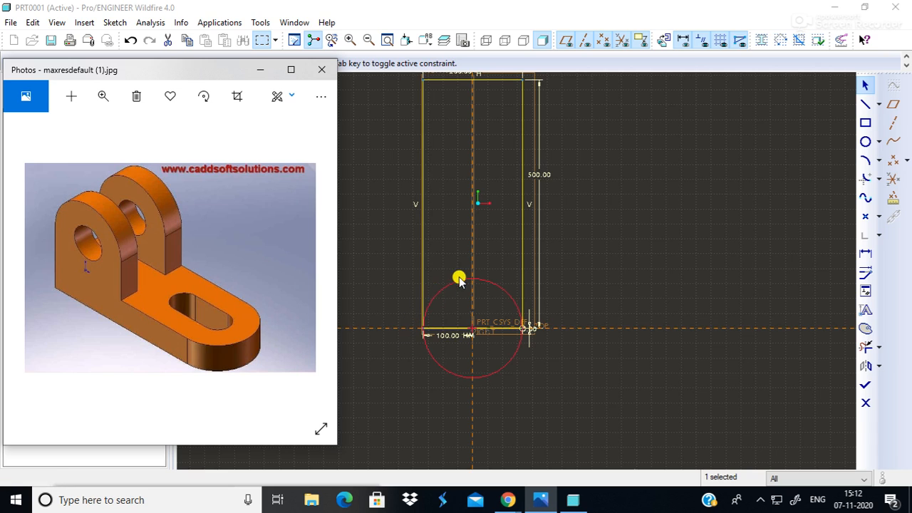
{"action": "left_click", "coordinate": [866, 347]}
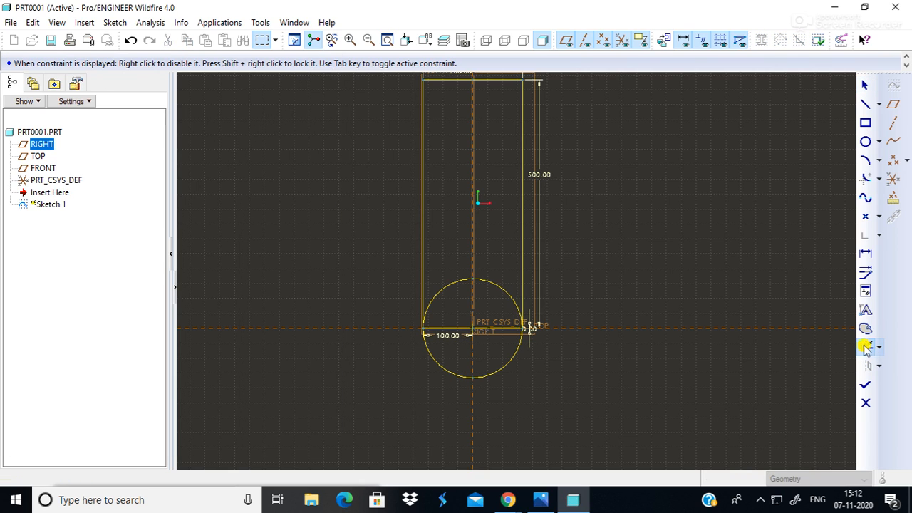
{"action": "left_click", "coordinate": [441, 292]}
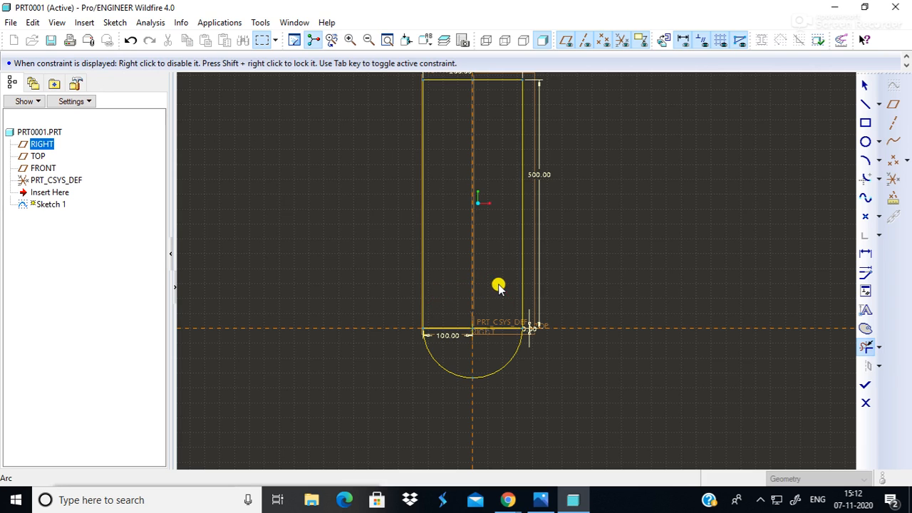
{"action": "left_click", "coordinate": [460, 328]}
{"action": "left_click", "coordinate": [503, 330]}
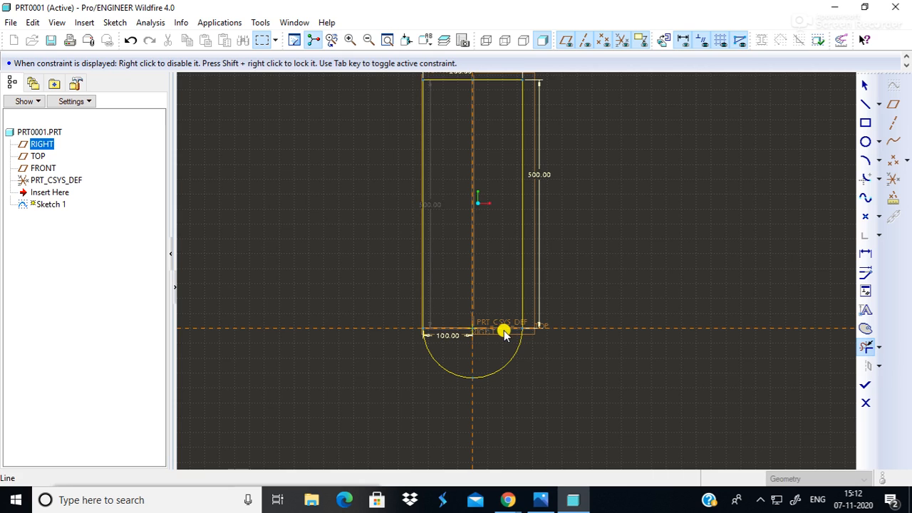
- Check the slot in the reference image and sketch two equal circles about 70 mm in diameter, one at the origin, the other about 128 mm above
{"action": "left_click", "coordinate": [550, 499]}
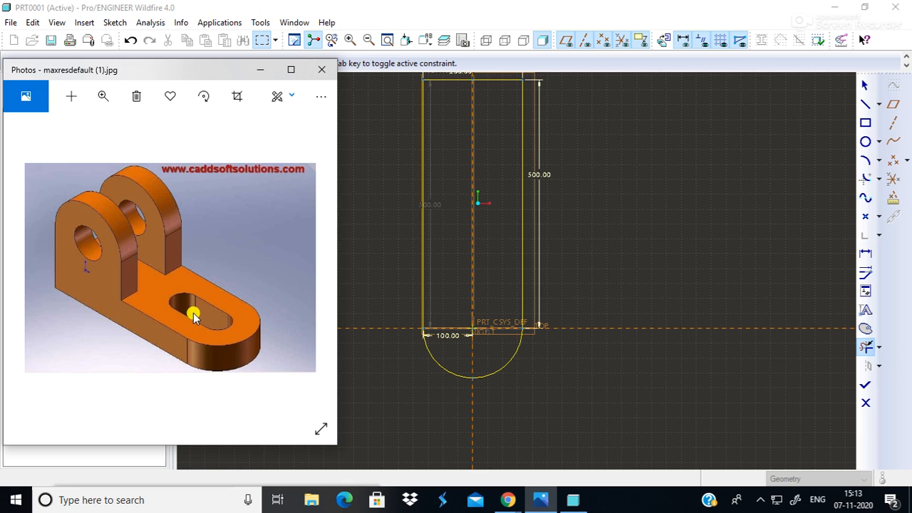
{"action": "left_click", "coordinate": [615, 375]}
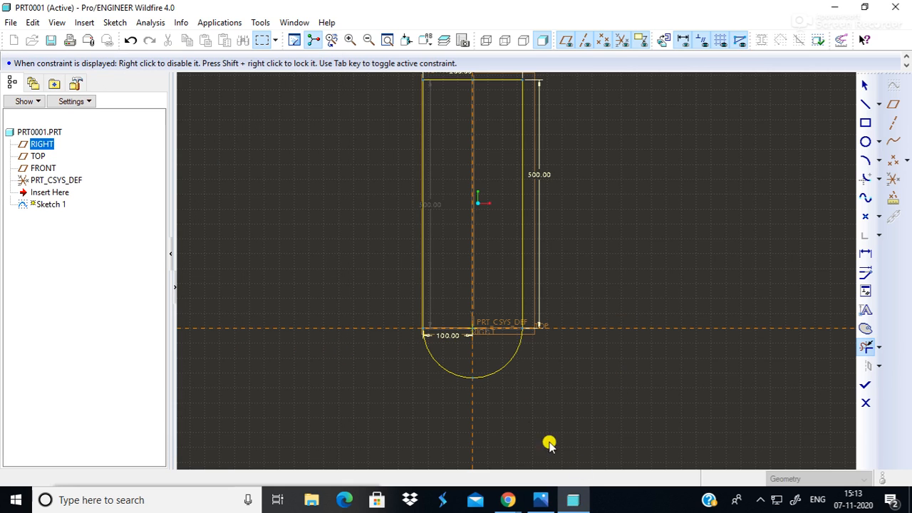
{"action": "left_click", "coordinate": [540, 499]}
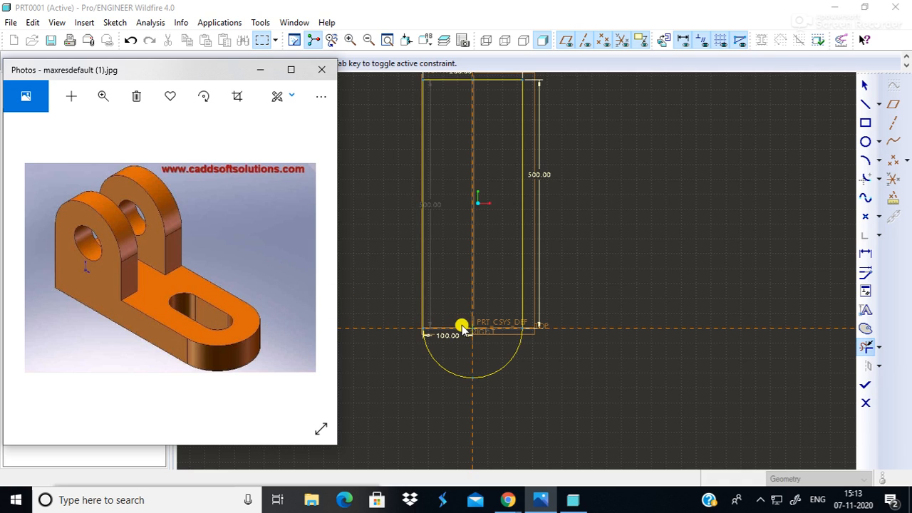
{"action": "left_click", "coordinate": [865, 142]}
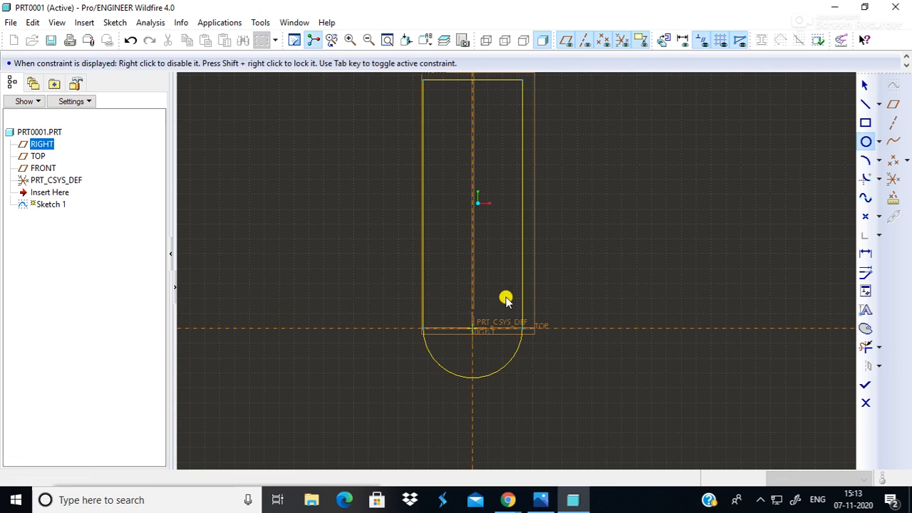
{"action": "left_click", "coordinate": [473, 331]}
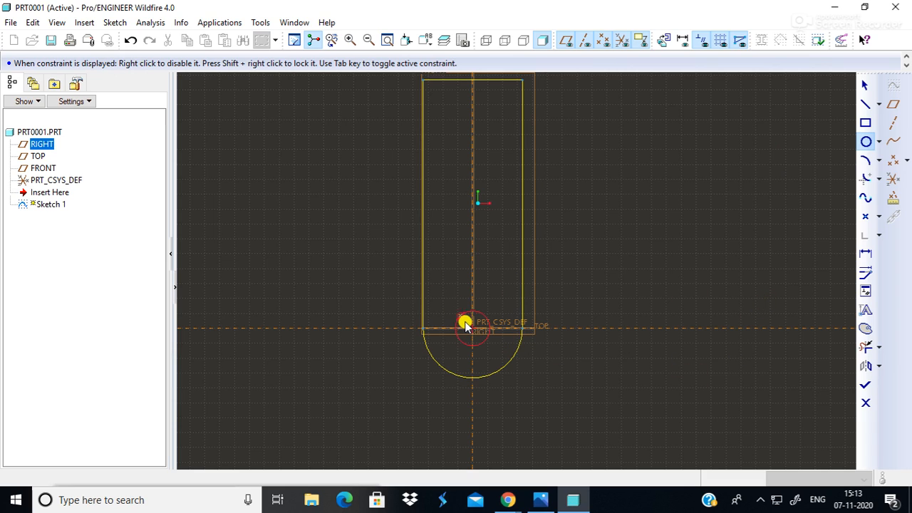
{"action": "left_click", "coordinate": [472, 265]}
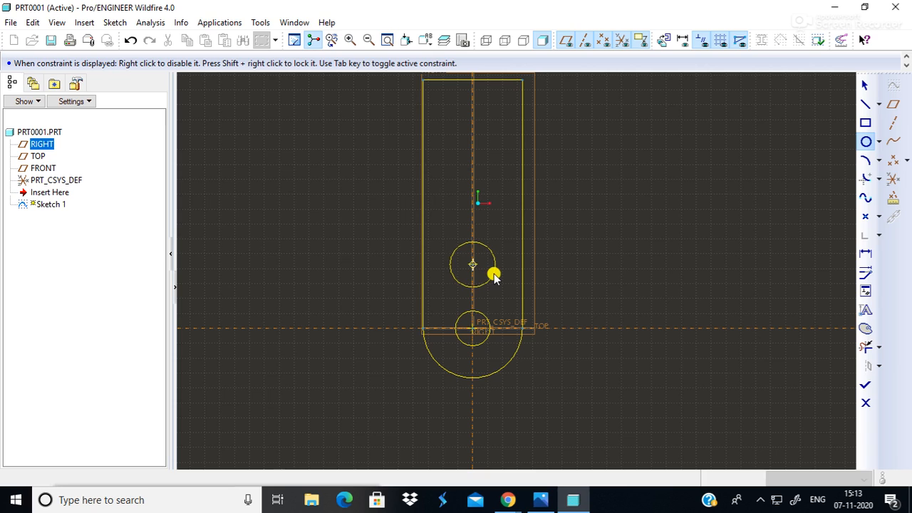
{"action": "left_click", "coordinate": [485, 277]}
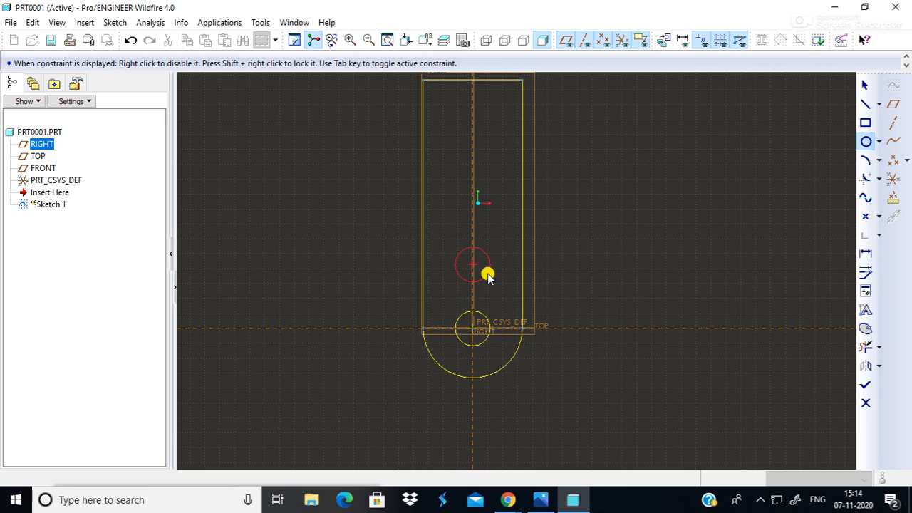
{"action": "left_click", "coordinate": [868, 88]}
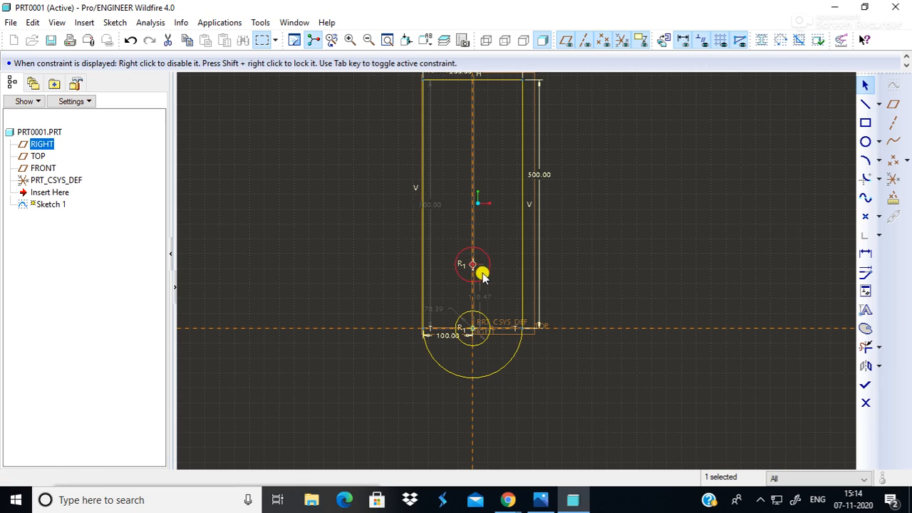
- Try 20 mm as the diameter of the two equal slot circles and set it to 40 mm instead
{"action": "double_click", "coordinate": [433, 306]}
{"action": "type", "text": "20"}
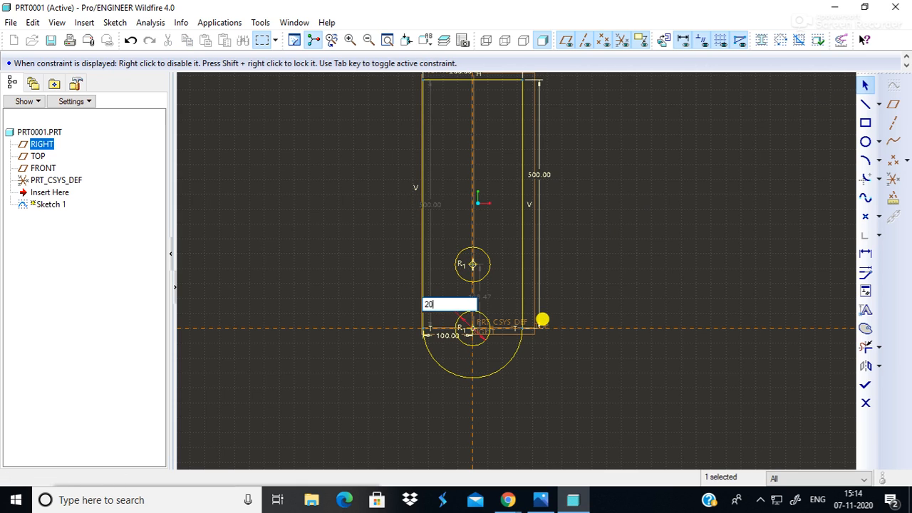
{"action": "key", "text": "Return"}
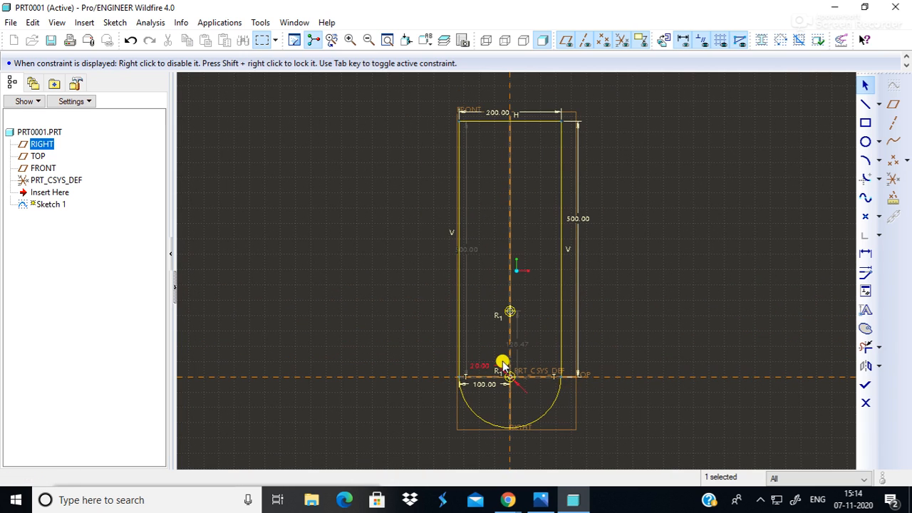
{"action": "double_click", "coordinate": [478, 370]}
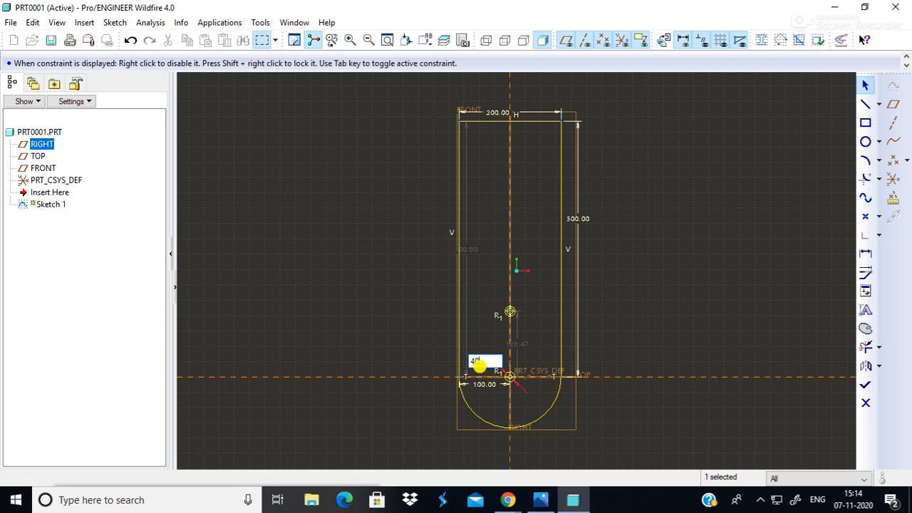
{"action": "key", "text": "Return"}
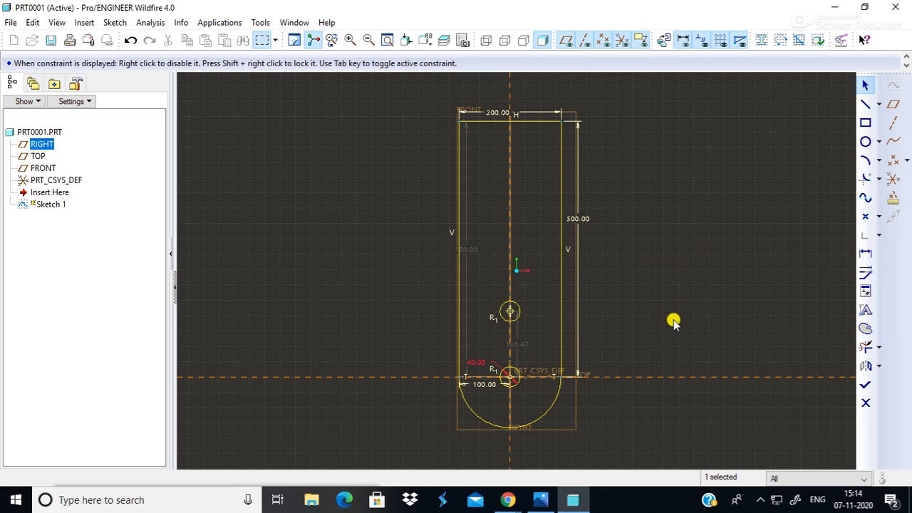
- Try 200 mm as the distance between the two small circles' centres and set it to 100 mm instead
{"action": "scroll", "coordinate": [657, 278], "scroll_direction": "up", "scroll_amount": 2}
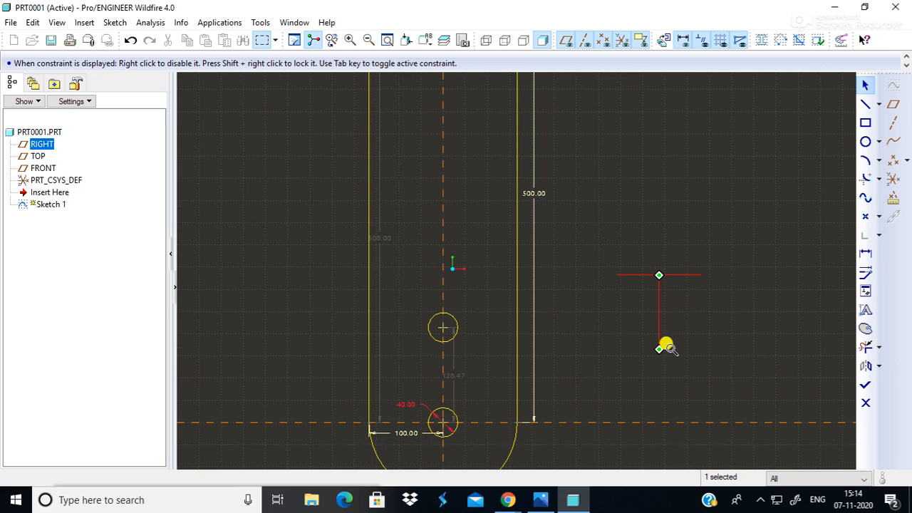
{"action": "mouse_move", "coordinate": [661, 408]}
{"action": "middle_mouse_down", "text": "shift"}
{"action": "mouse_move", "coordinate": [627, 244]}
{"action": "mouse_move", "coordinate": [633, 198]}
{"action": "mouse_move", "coordinate": [641, 240]}
{"action": "middle_mouse_up", "text": "shift"}
{"action": "mouse_move", "coordinate": [572, 219]}
{"action": "middle_mouse_down", "text": "shift"}
{"action": "mouse_move", "coordinate": [645, 293]}
{"action": "mouse_move", "coordinate": [701, 312]}
{"action": "middle_mouse_up", "text": "shift"}
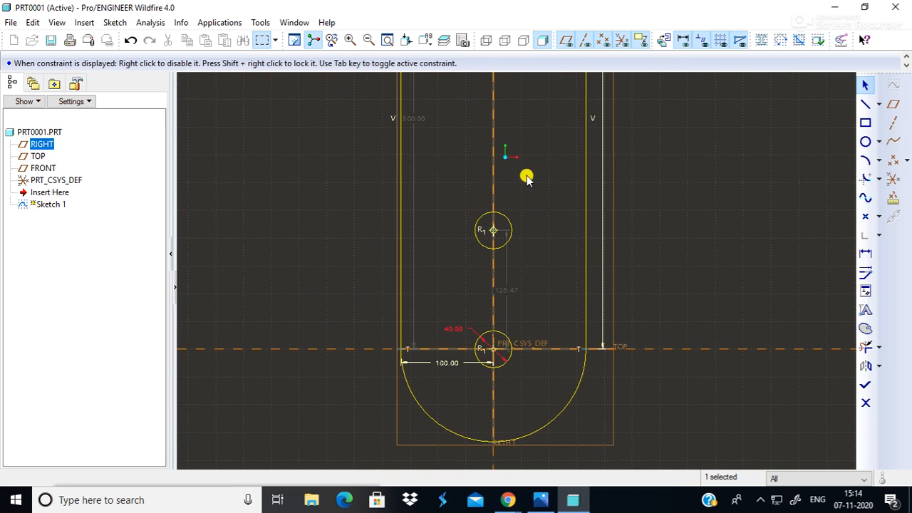
{"action": "double_click", "coordinate": [505, 290]}
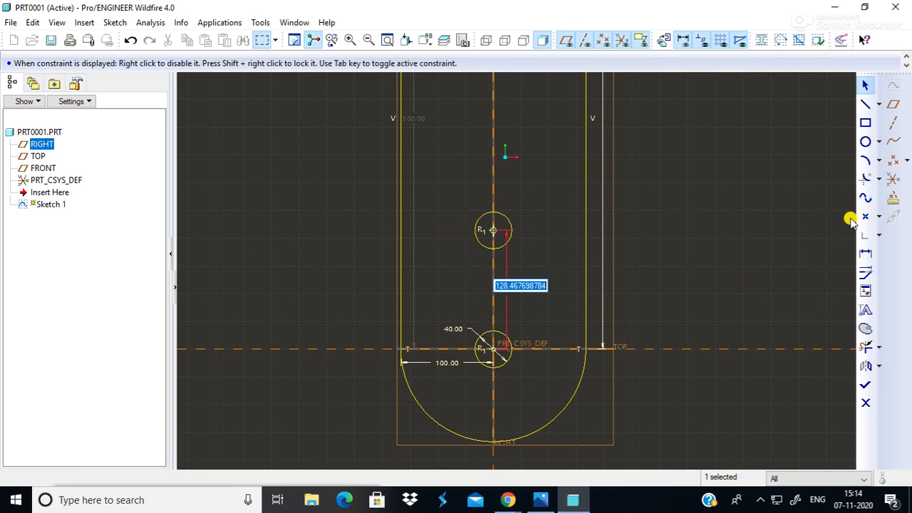
{"action": "type", "text": "200"}
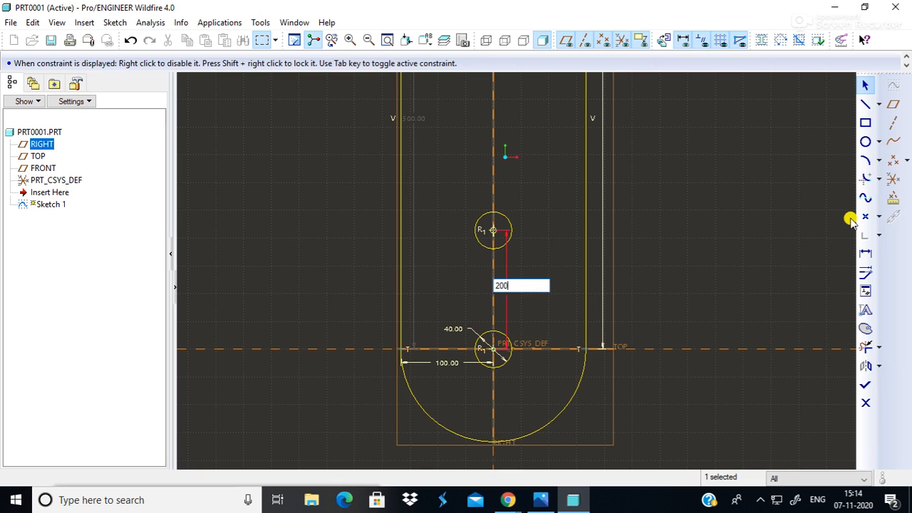
{"action": "key", "text": "Return"}
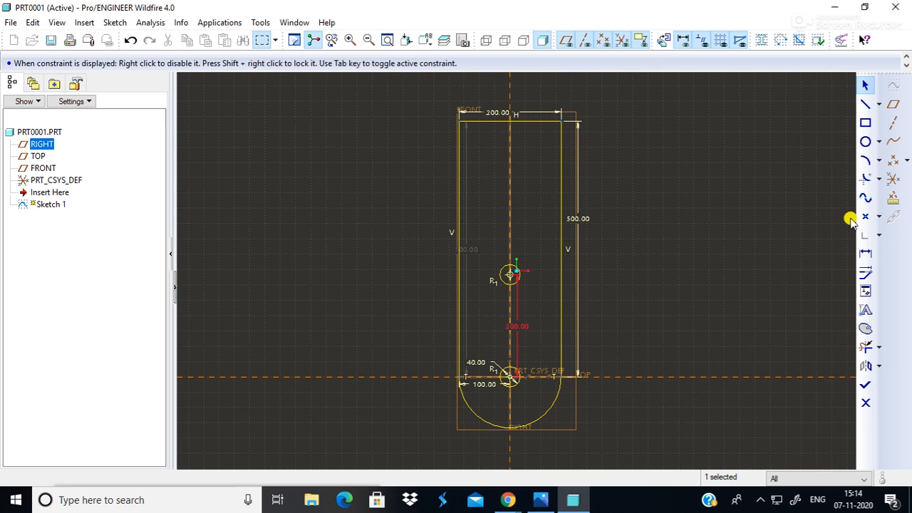
{"action": "double_click", "coordinate": [508, 321]}
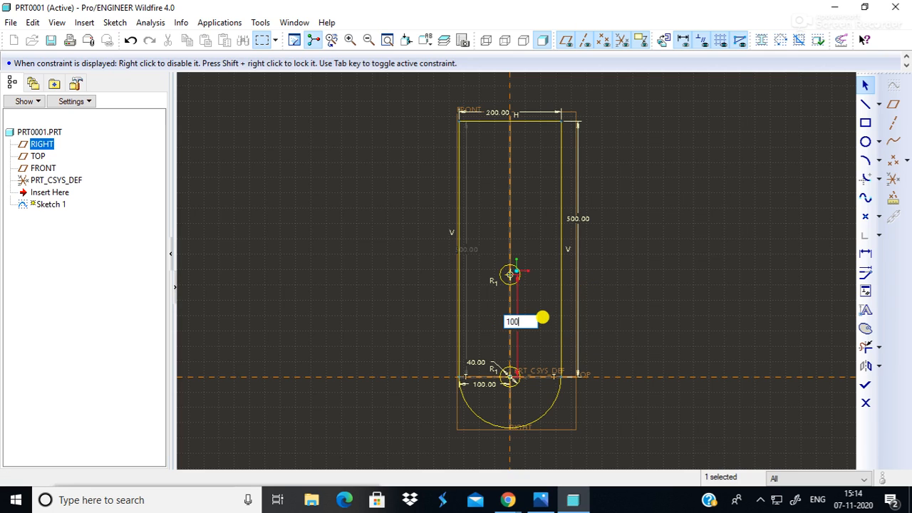
{"action": "key", "text": "Return"}
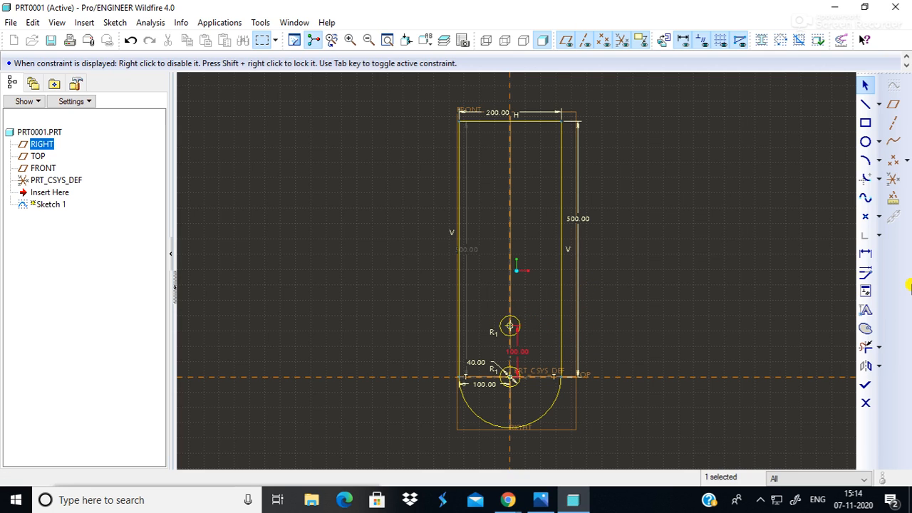
{"action": "mouse_move", "coordinate": [685, 366]}
{"action": "middle_mouse_down"}
{"action": "mouse_move", "coordinate": [674, 299]}
{"action": "mouse_move", "coordinate": [701, 383]}
{"action": "mouse_move", "coordinate": [692, 352]}
{"action": "middle_mouse_up"}
{"action": "middle_click_drag", "start_coordinate": [533, 329], "coordinate": [699, 315], "text": "shift"}
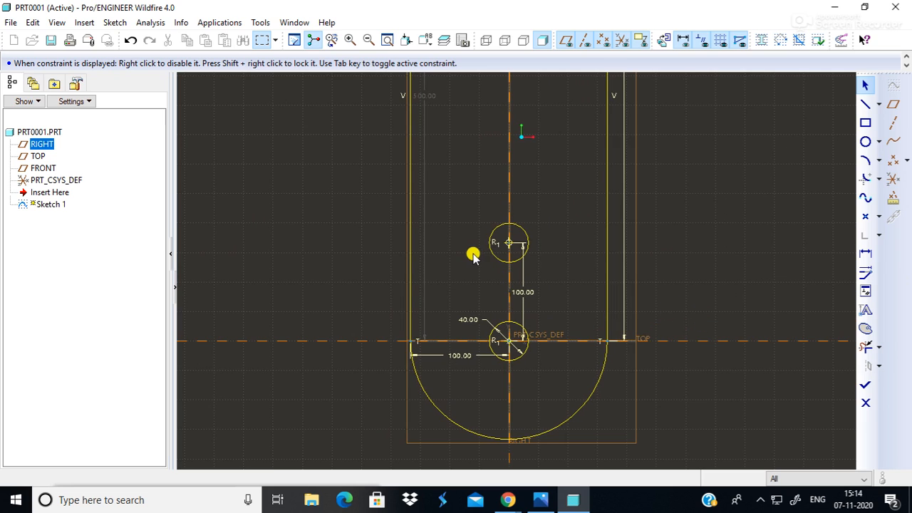
{"action": "left_click", "coordinate": [865, 104]}
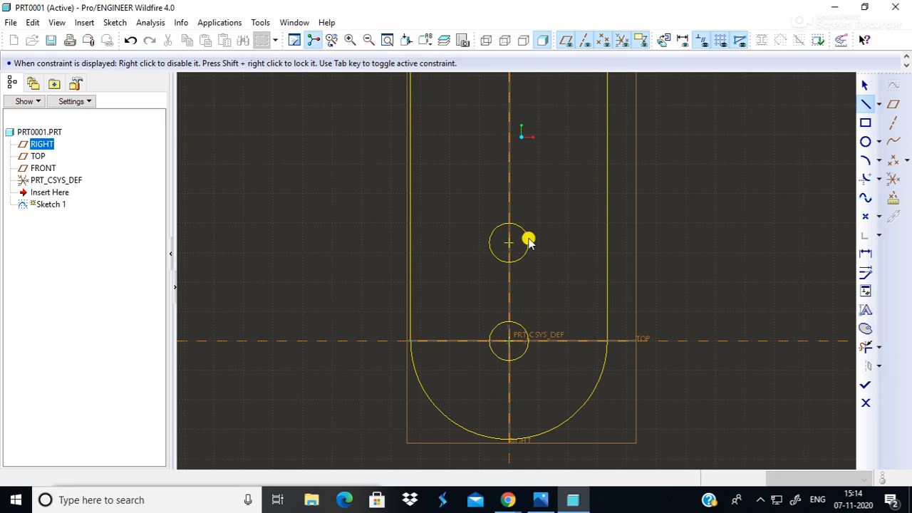
{"action": "left_click", "coordinate": [528, 243]}
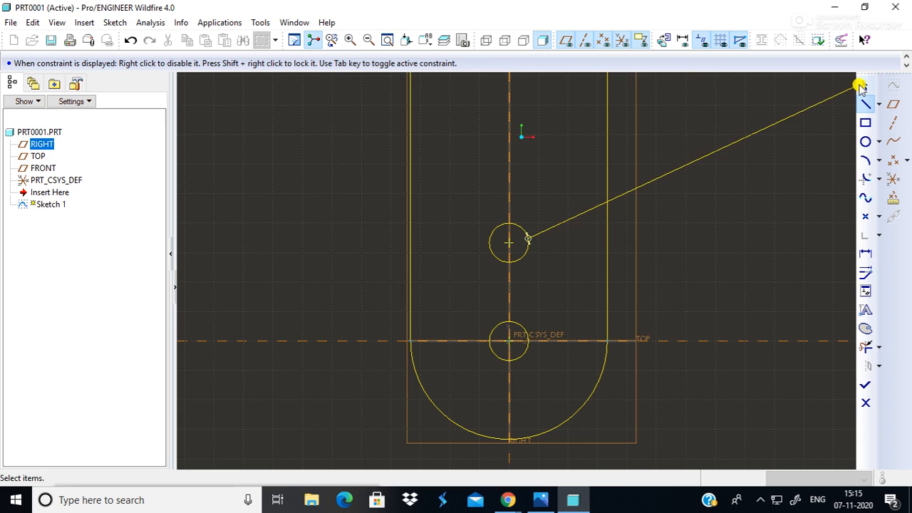
{"action": "left_click", "coordinate": [864, 84]}
- Draw vertical lines from the upper small circle's right and left sides down past the lower one, about 151 mm and 145 mm long
{"action": "left_click", "coordinate": [865, 106]}
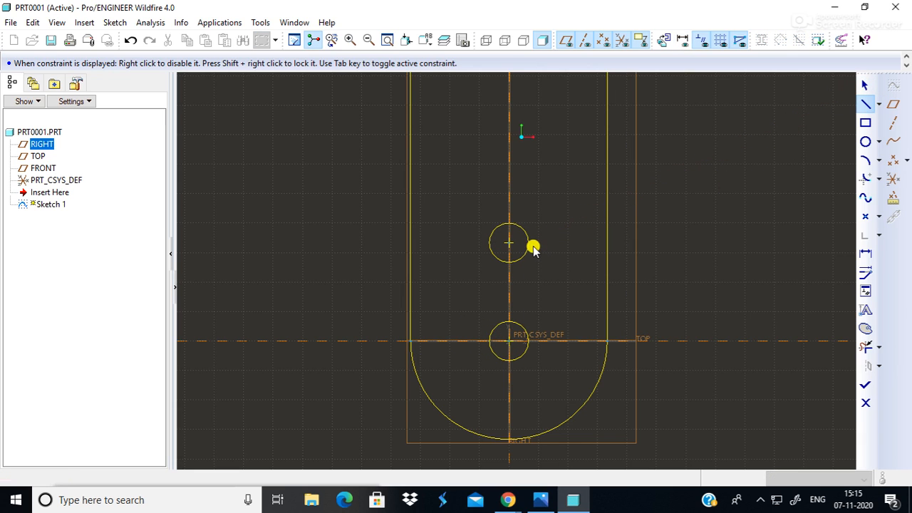
{"action": "left_click", "coordinate": [527, 249]}
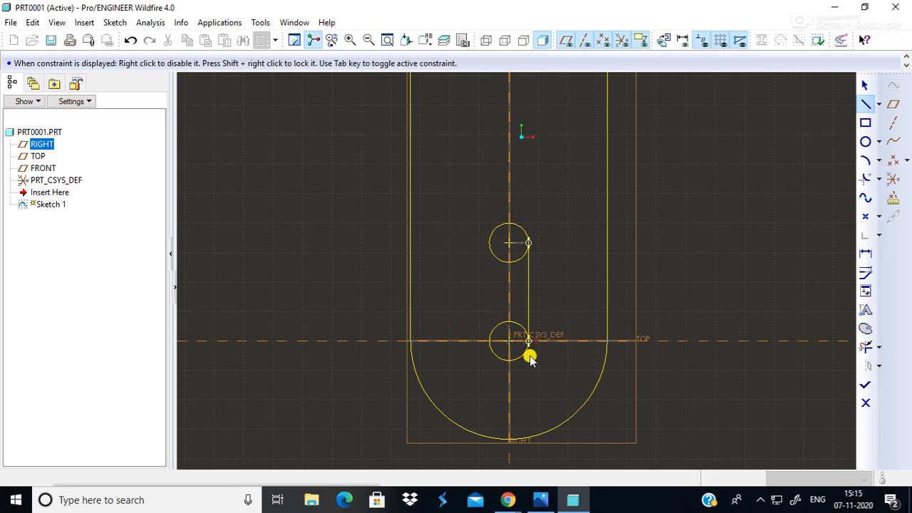
{"action": "left_click", "coordinate": [528, 391]}
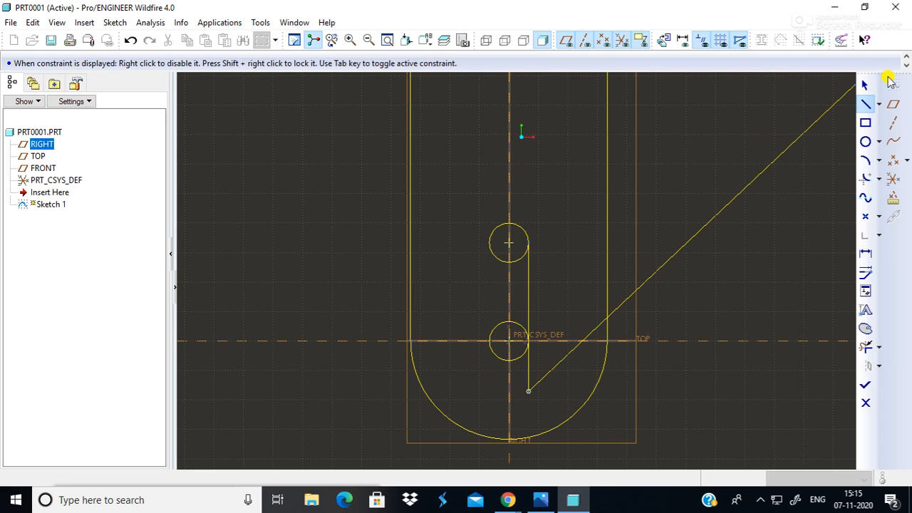
{"action": "left_click", "coordinate": [864, 85]}
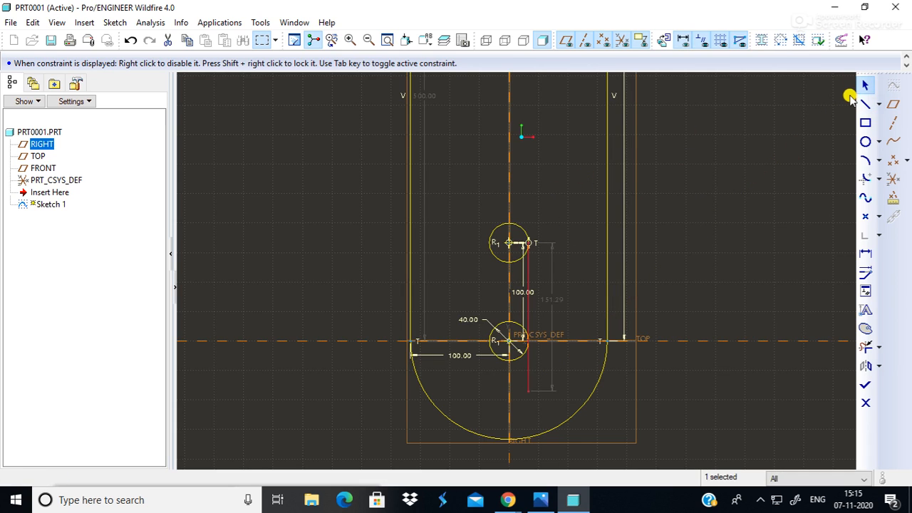
{"action": "left_click", "coordinate": [865, 104]}
{"action": "left_click", "coordinate": [487, 249]}
{"action": "left_click", "coordinate": [487, 385]}
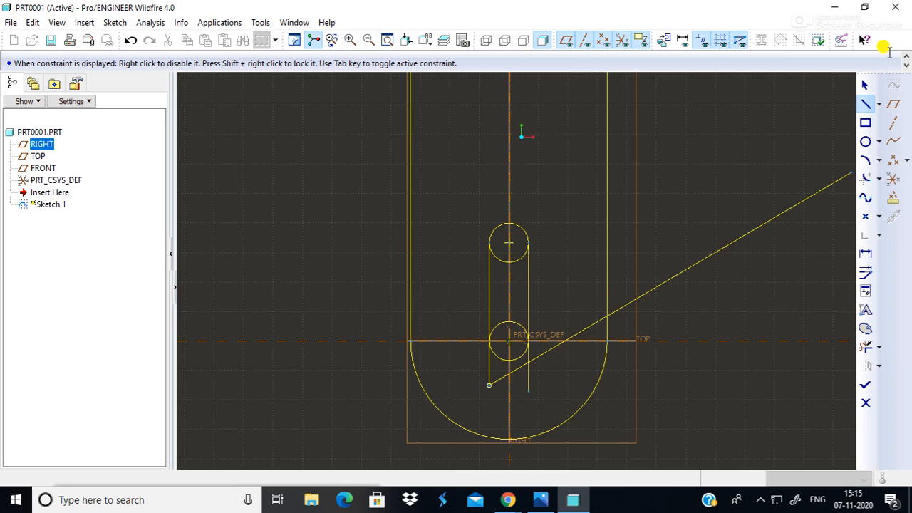
{"action": "left_click", "coordinate": [864, 85]}
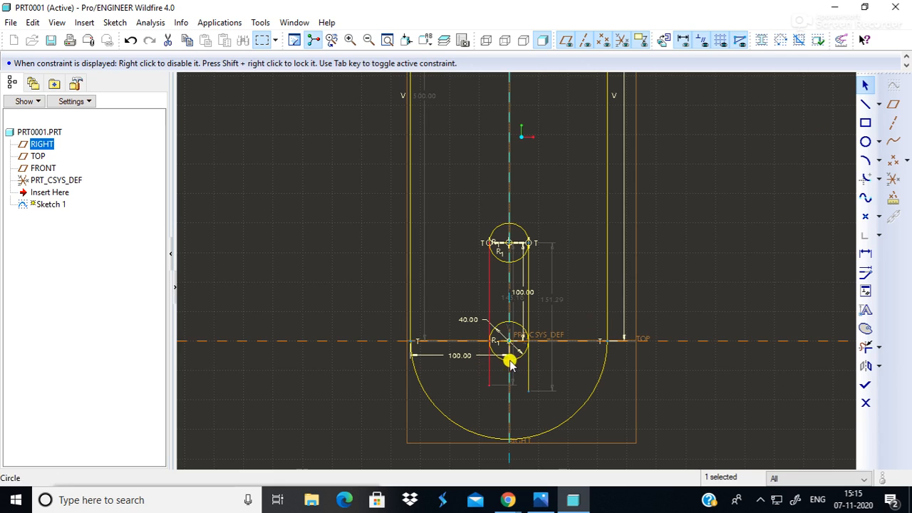
- Trim the overhanging line ends and the inner halves of both small circles to leave a closed slot outline
{"action": "left_click", "coordinate": [865, 346]}
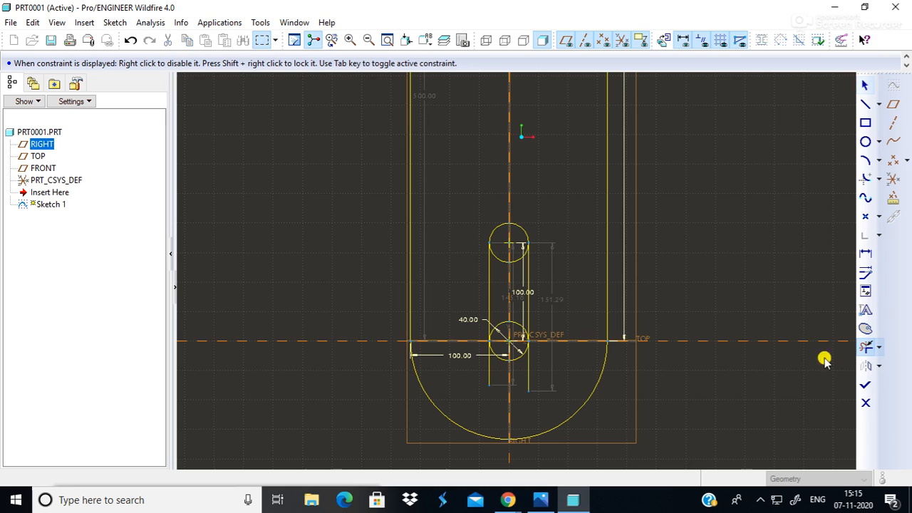
{"action": "left_click", "coordinate": [526, 375]}
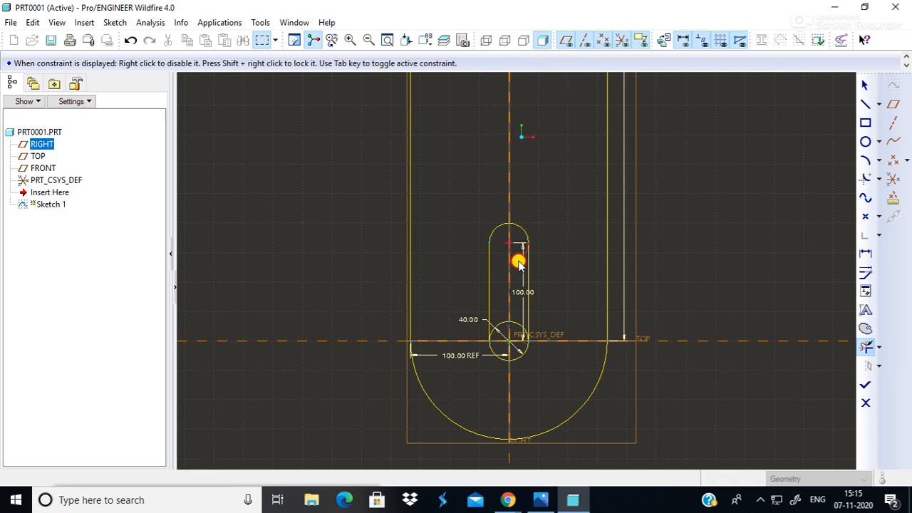
{"action": "left_click", "coordinate": [513, 325]}
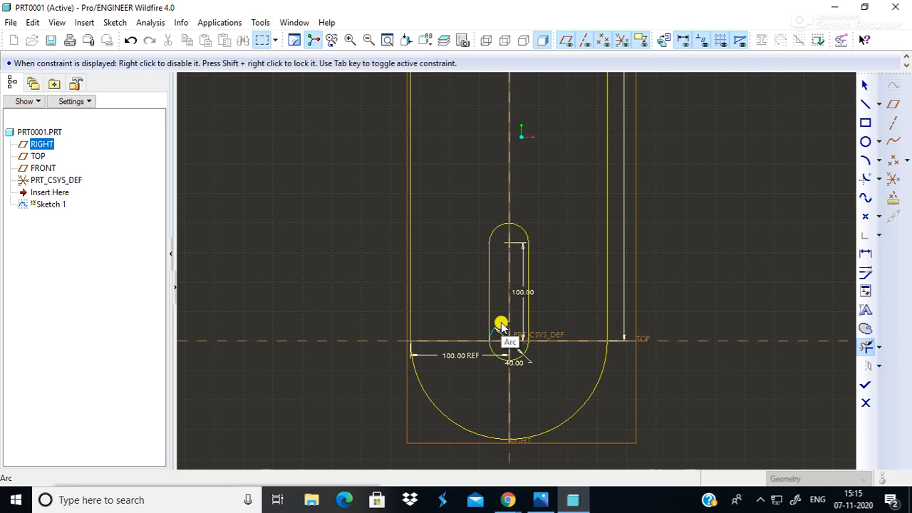
{"action": "left_click", "coordinate": [501, 323]}
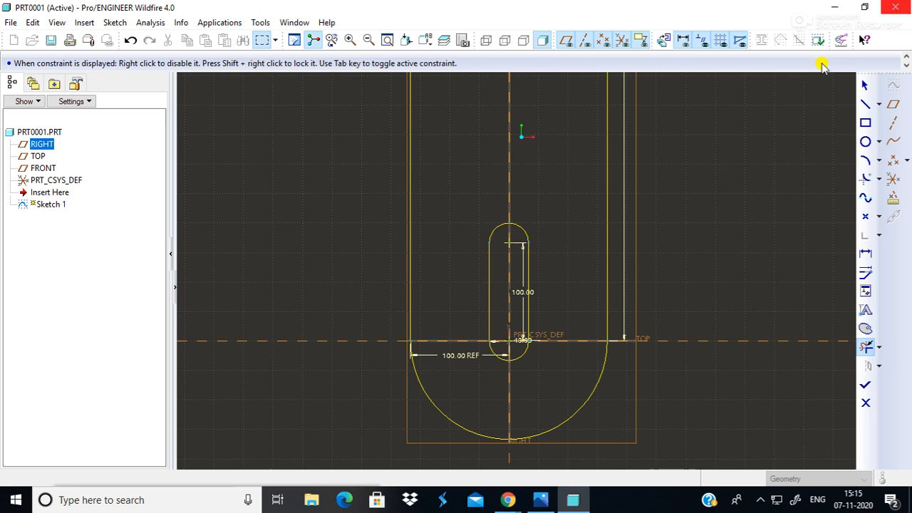
{"action": "left_click", "coordinate": [864, 91]}
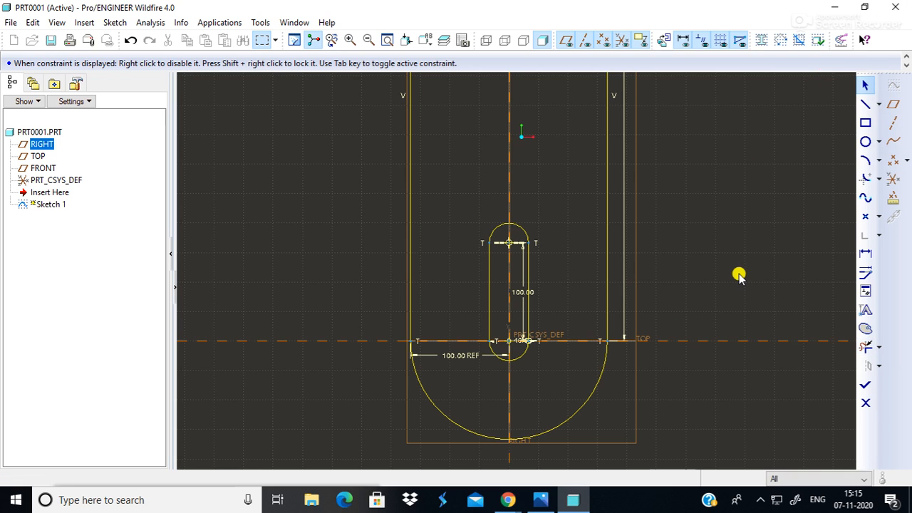
{"action": "mouse_move", "coordinate": [729, 285]}
{"action": "middle_mouse_down", "text": "shift"}
{"action": "mouse_move", "coordinate": [734, 330]}
{"action": "mouse_move", "coordinate": [739, 314]}
{"action": "middle_mouse_up", "text": "shift"}
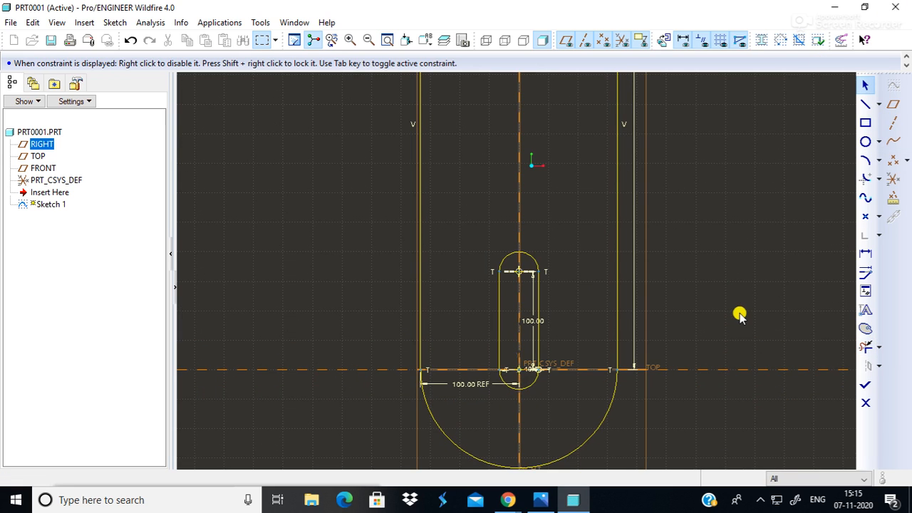
{"action": "mouse_move", "coordinate": [708, 356]}
{"action": "middle_mouse_down", "text": "ctrl"}
{"action": "mouse_move", "coordinate": [698, 249]}
{"action": "mouse_move", "coordinate": [702, 263]}
{"action": "mouse_move", "coordinate": [746, 276]}
{"action": "mouse_move", "coordinate": [668, 258]}
{"action": "mouse_move", "coordinate": [639, 271]}
{"action": "middle_mouse_up", "text": "ctrl"}
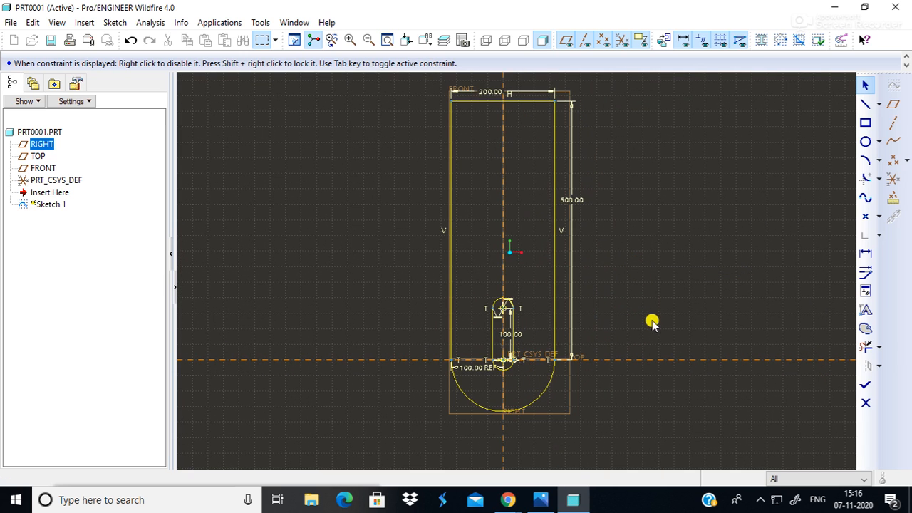
- Reorient the section to its 2D view, compare it with the reference image, and finish the slotted base sketch
{"action": "mouse_move", "coordinate": [637, 425]}
{"action": "middle_mouse_down"}
{"action": "mouse_move", "coordinate": [661, 415]}
{"action": "mouse_move", "coordinate": [706, 348]}
{"action": "mouse_move", "coordinate": [639, 389]}
{"action": "middle_mouse_up"}
{"action": "left_click", "coordinate": [663, 40]}
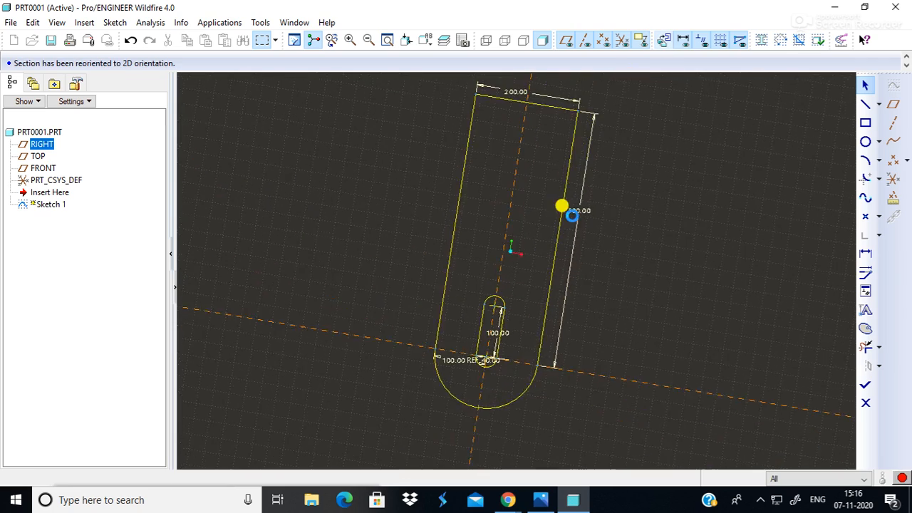
{"action": "left_click", "coordinate": [540, 499]}
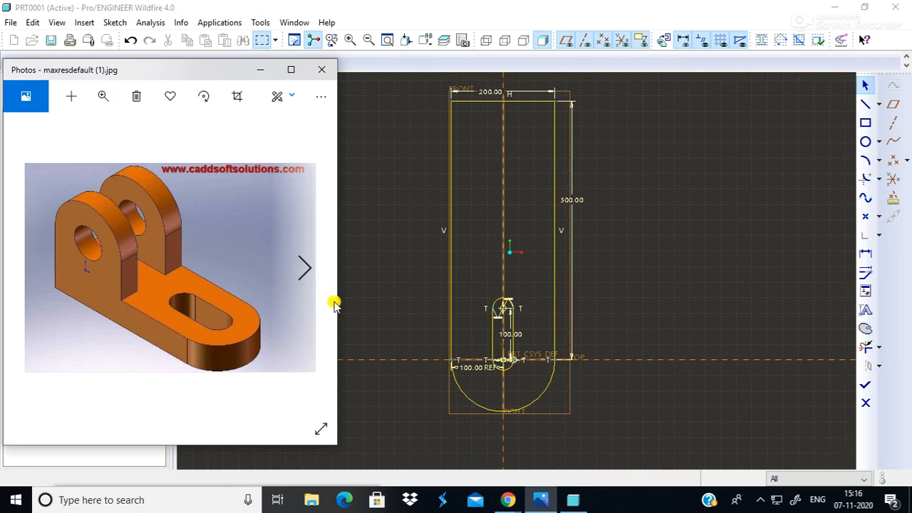
{"action": "left_click", "coordinate": [680, 425]}
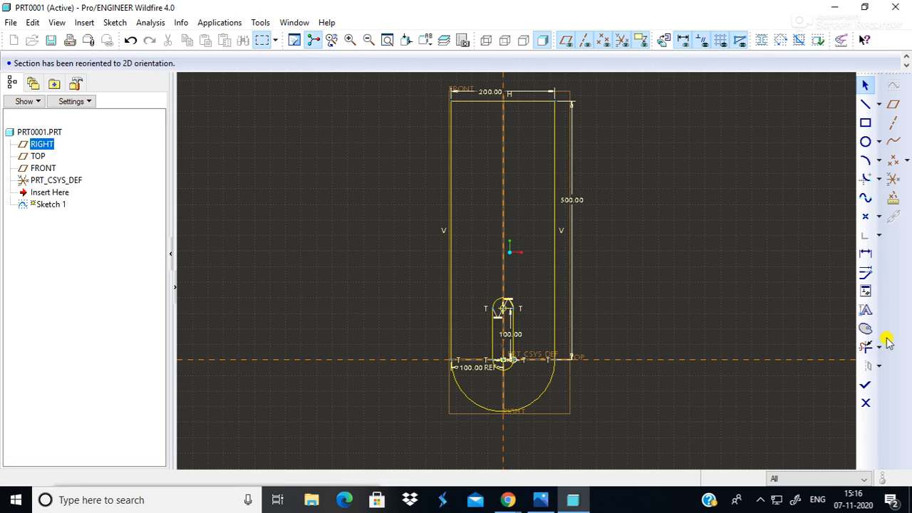
{"action": "left_click", "coordinate": [866, 387]}
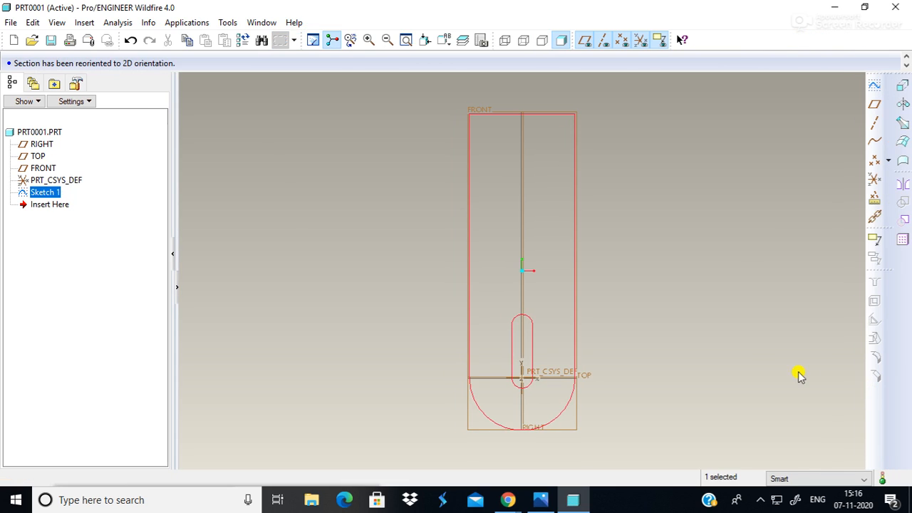
- Start a solid extrusion using the slotted base sketch as its section
{"action": "mouse_move", "coordinate": [706, 231]}
{"action": "middle_mouse_down"}
{"action": "mouse_move", "coordinate": [694, 275]}
{"action": "mouse_move", "coordinate": [637, 271]}
{"action": "mouse_move", "coordinate": [535, 207]}
{"action": "mouse_move", "coordinate": [644, 163]}
{"action": "mouse_move", "coordinate": [635, 328]}
{"action": "mouse_move", "coordinate": [386, 340]}
{"action": "mouse_move", "coordinate": [461, 262]}
{"action": "middle_mouse_up"}
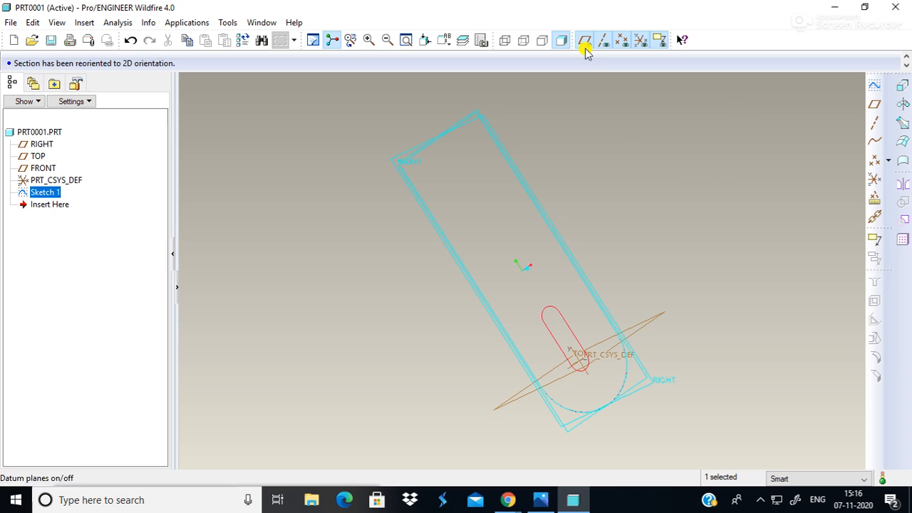
{"action": "left_click", "coordinate": [618, 122]}
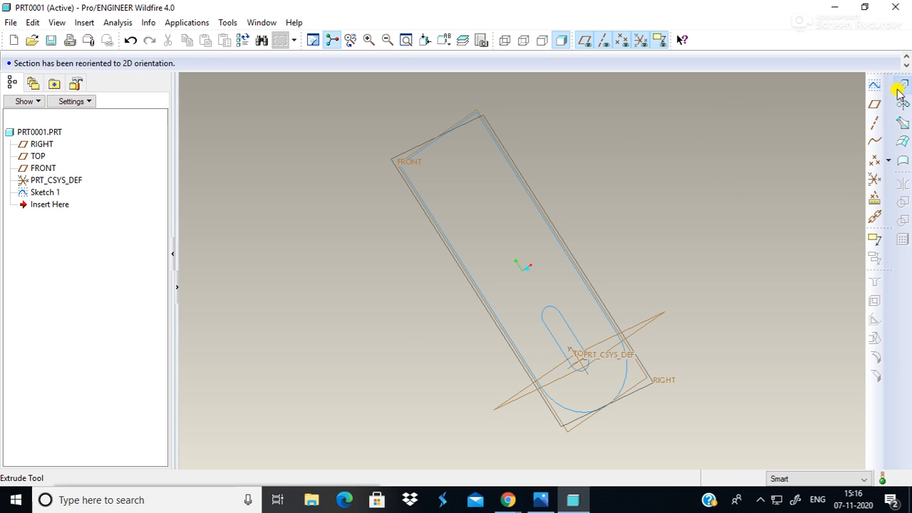
{"action": "left_click", "coordinate": [901, 87]}
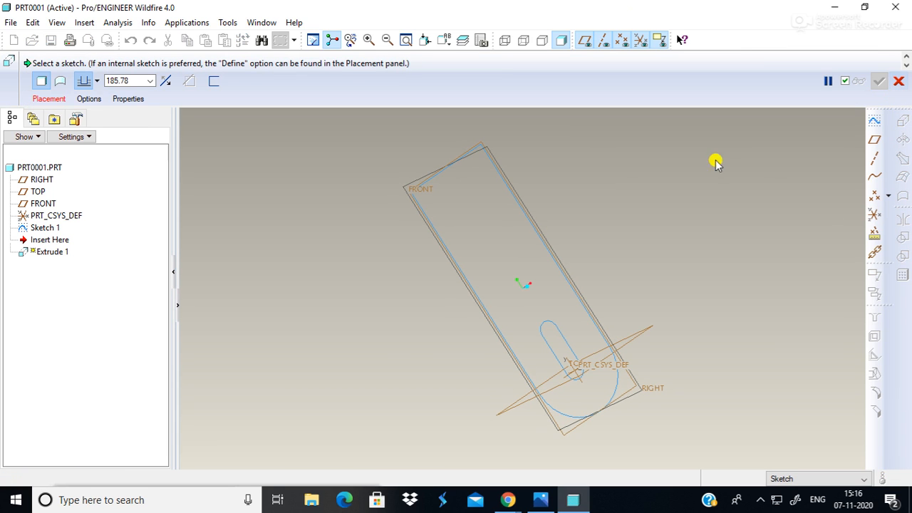
{"action": "mouse_move", "coordinate": [670, 331]}
{"action": "middle_mouse_down"}
{"action": "mouse_move", "coordinate": [708, 230]}
{"action": "mouse_move", "coordinate": [713, 238]}
{"action": "middle_mouse_up"}
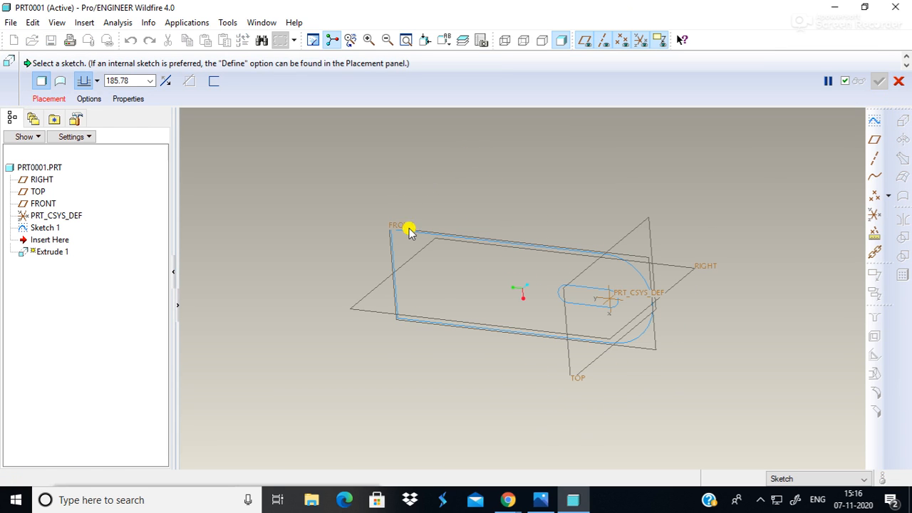
{"action": "left_click", "coordinate": [516, 246]}
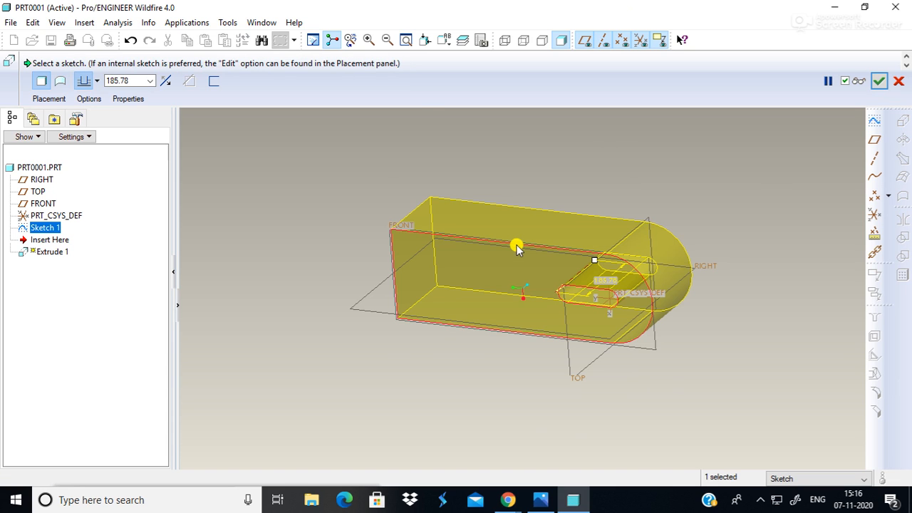
{"action": "middle_click_drag", "start_coordinate": [731, 371], "coordinate": [657, 363]}
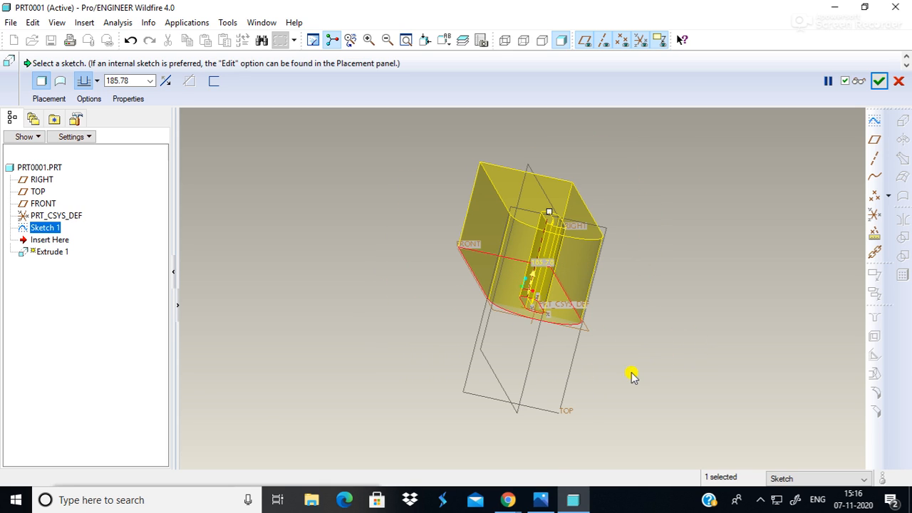
- Check the reference image, try 100 mm as the base's extrusion depth and set it to 50 mm instead
{"action": "left_click", "coordinate": [540, 499]}
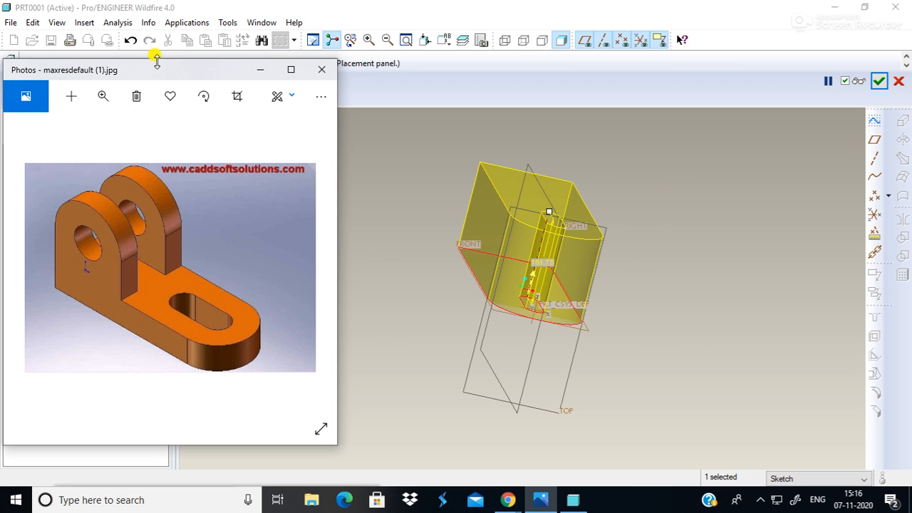
{"action": "left_click_drag", "start_coordinate": [157, 68], "coordinate": [191, 271]}
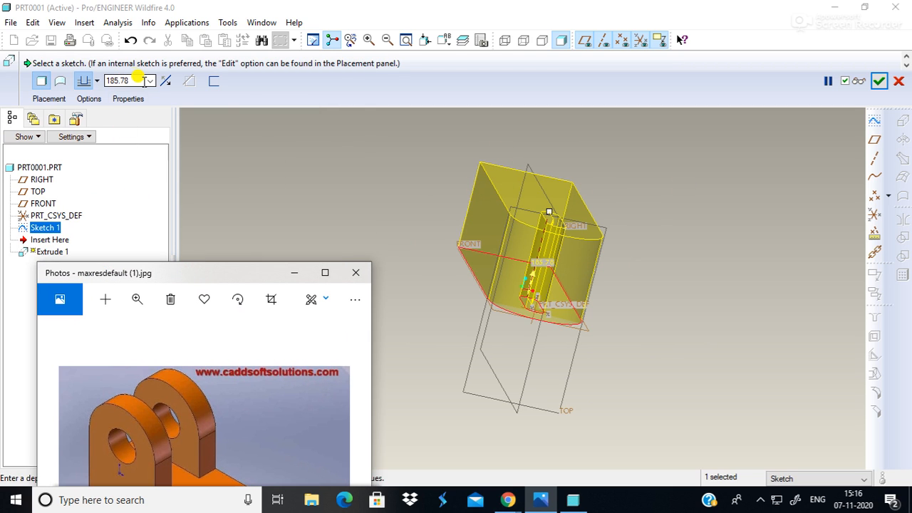
{"action": "left_click", "coordinate": [137, 80]}
{"action": "type", "text": "100"}
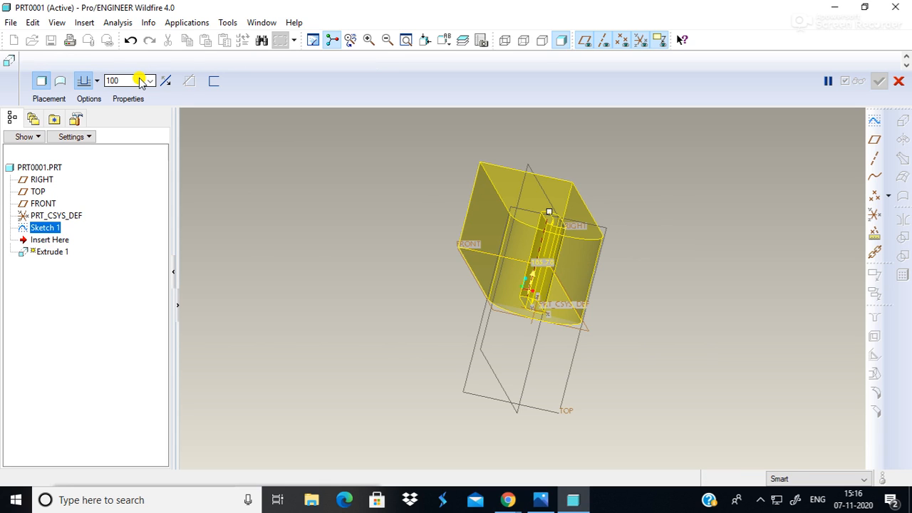
{"action": "key", "text": "Return"}
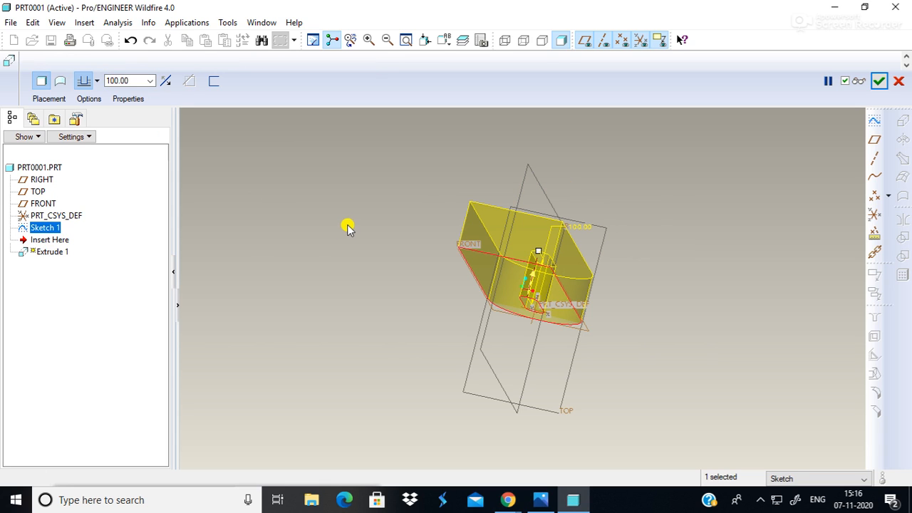
{"action": "left_click", "coordinate": [121, 80]}
{"action": "type", "text": "50"}
{"action": "key", "text": "Return"}
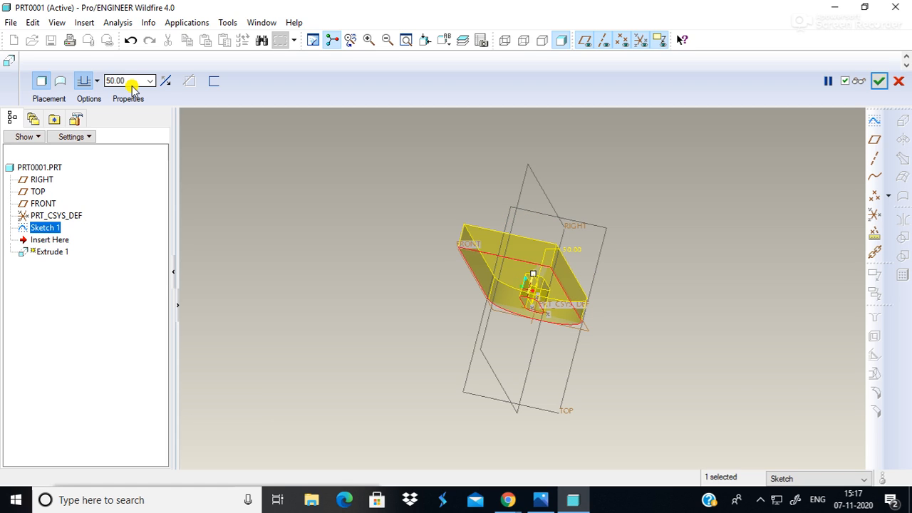
- Try the reversed extrusion direction, extrude the base symmetrically on both sides of the sketch plane instead, and complete the feature
{"action": "left_click", "coordinate": [170, 83]}
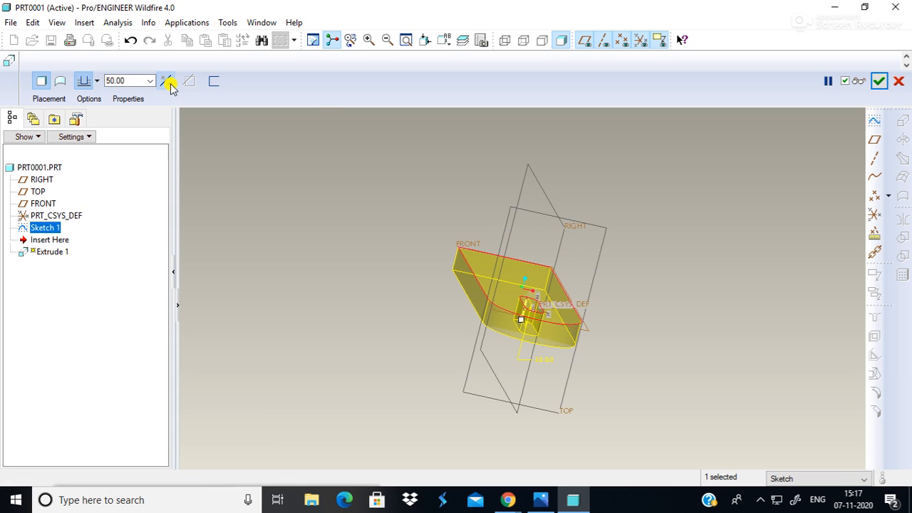
{"action": "left_click", "coordinate": [165, 78]}
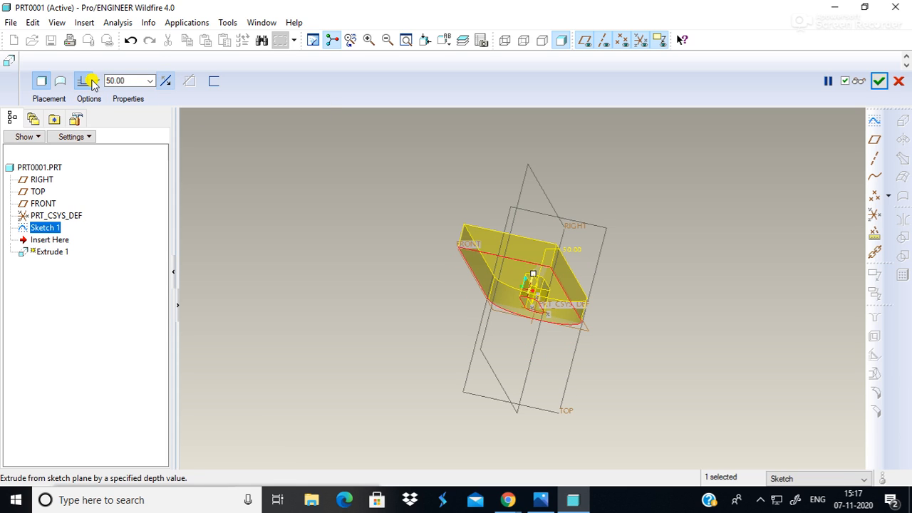
{"action": "left_click", "coordinate": [97, 81]}
{"action": "left_click", "coordinate": [85, 118]}
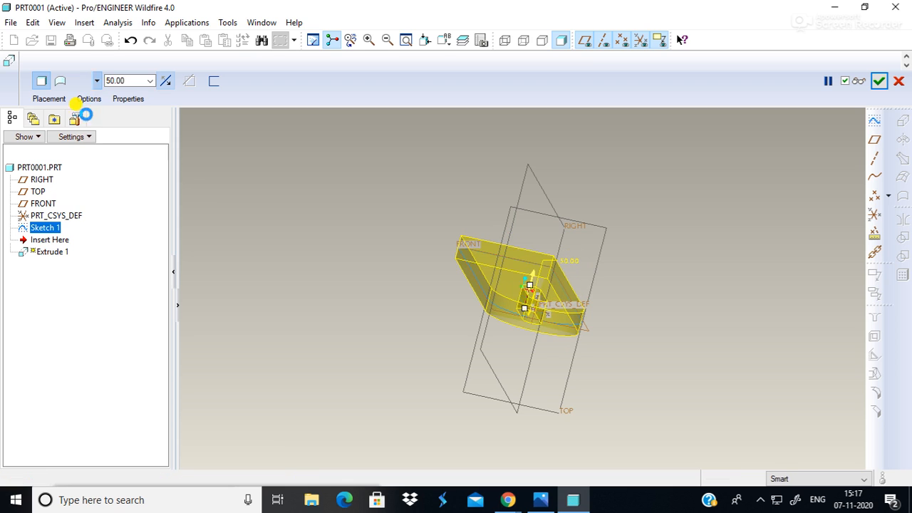
{"action": "middle_click_drag", "start_coordinate": [601, 350], "coordinate": [525, 297]}
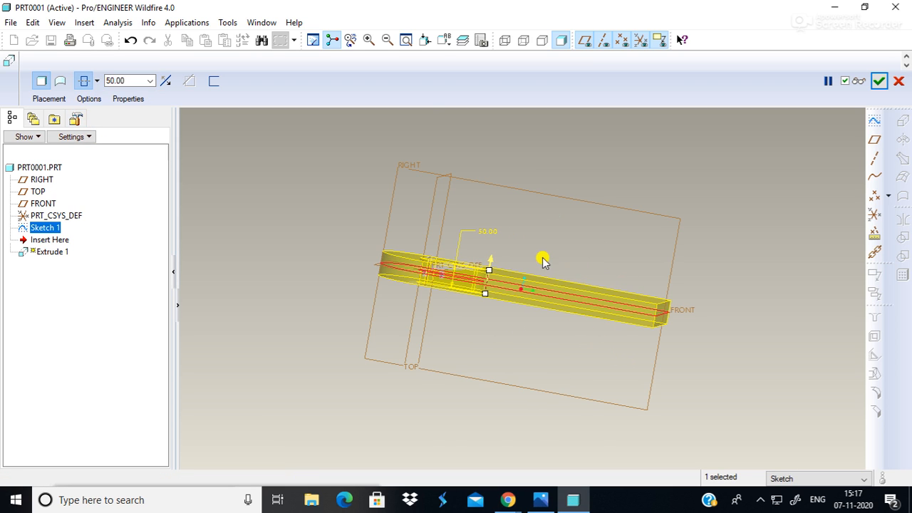
{"action": "left_click", "coordinate": [879, 81]}
{"action": "mouse_move", "coordinate": [736, 275]}
{"action": "middle_mouse_down"}
{"action": "mouse_move", "coordinate": [698, 281]}
{"action": "mouse_move", "coordinate": [534, 236]}
{"action": "mouse_move", "coordinate": [560, 126]}
{"action": "mouse_move", "coordinate": [697, 114]}
{"action": "mouse_move", "coordinate": [363, 337]}
{"action": "mouse_move", "coordinate": [465, 342]}
{"action": "mouse_move", "coordinate": [647, 183]}
{"action": "middle_mouse_up"}
{"action": "middle_click_drag", "start_coordinate": [630, 231], "coordinate": [680, 302]}
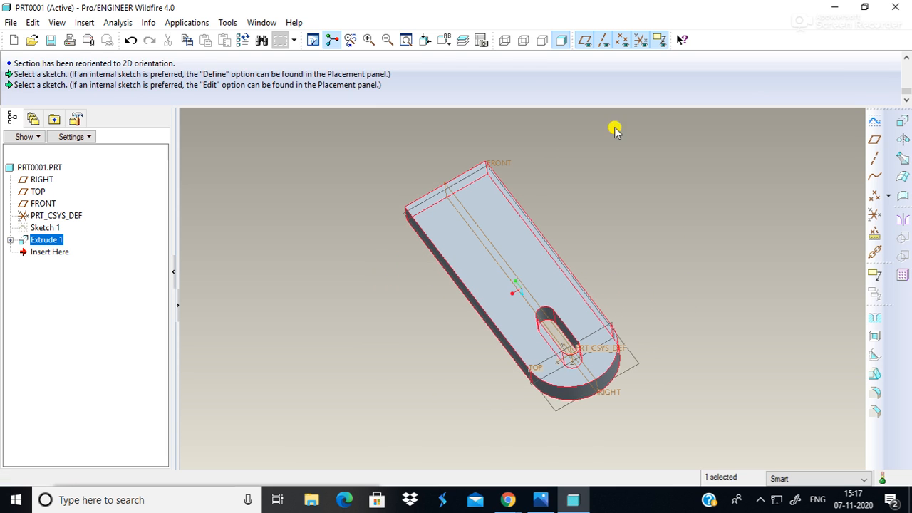
- Hide the datum planes, axes, points, coordinate systems and annotations
{"action": "left_click", "coordinate": [584, 41]}
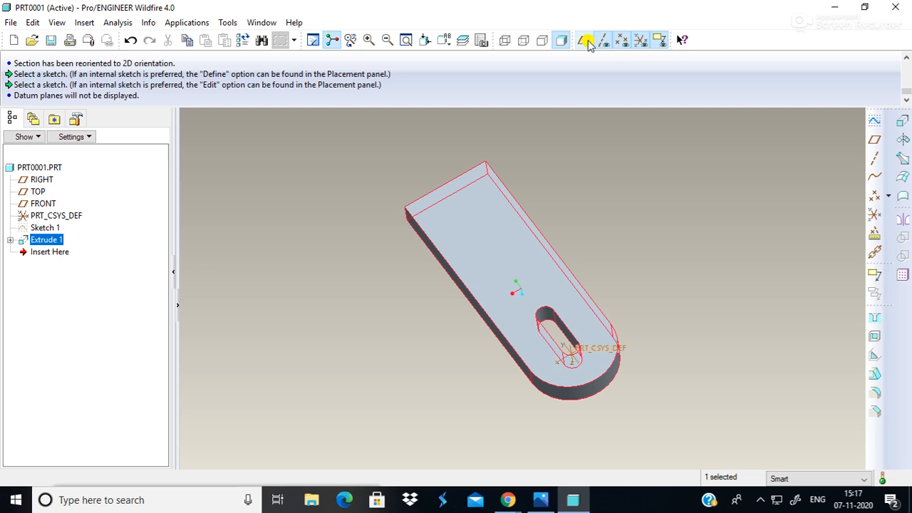
{"action": "left_click", "coordinate": [602, 41]}
{"action": "left_click", "coordinate": [621, 41]}
{"action": "left_click", "coordinate": [640, 40]}
{"action": "left_click", "coordinate": [658, 40]}
- Compare the base in no-hidden, hidden-line and wireframe display, and return it to shaded display
{"action": "left_click", "coordinate": [542, 41]}
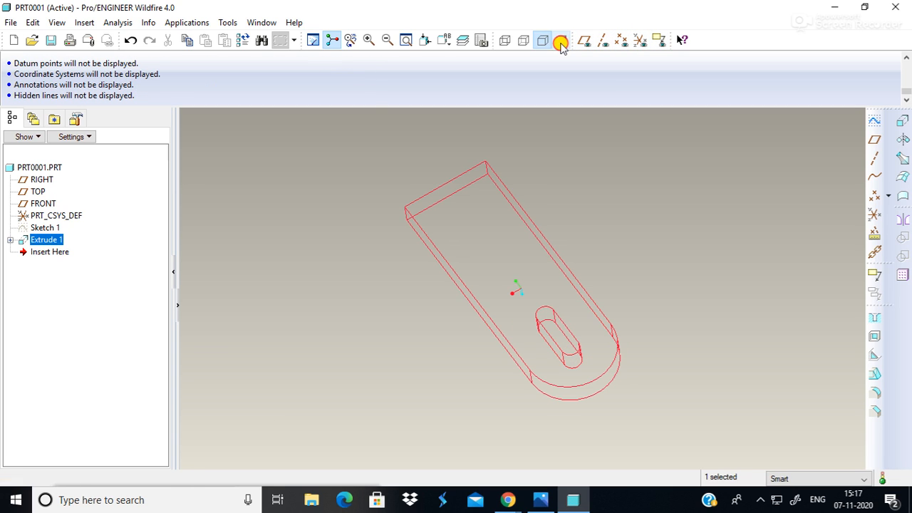
{"action": "left_click", "coordinate": [560, 40]}
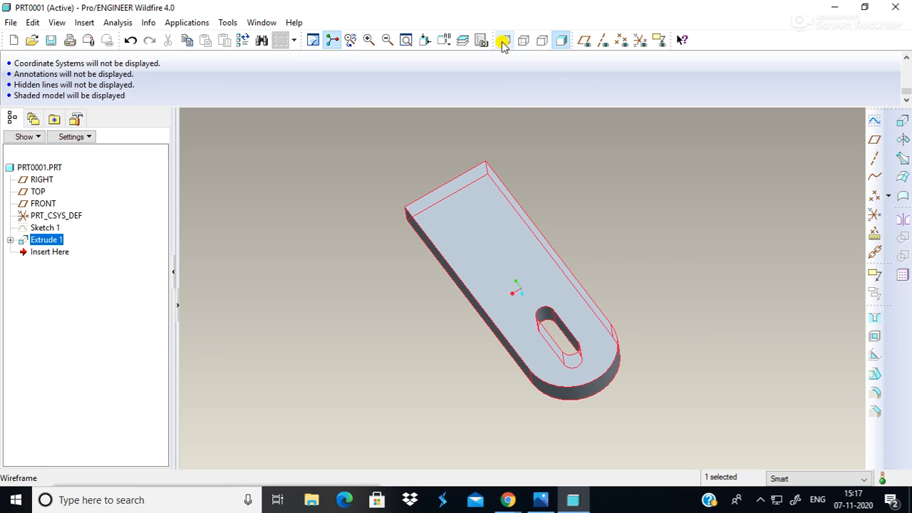
{"action": "left_click", "coordinate": [542, 41]}
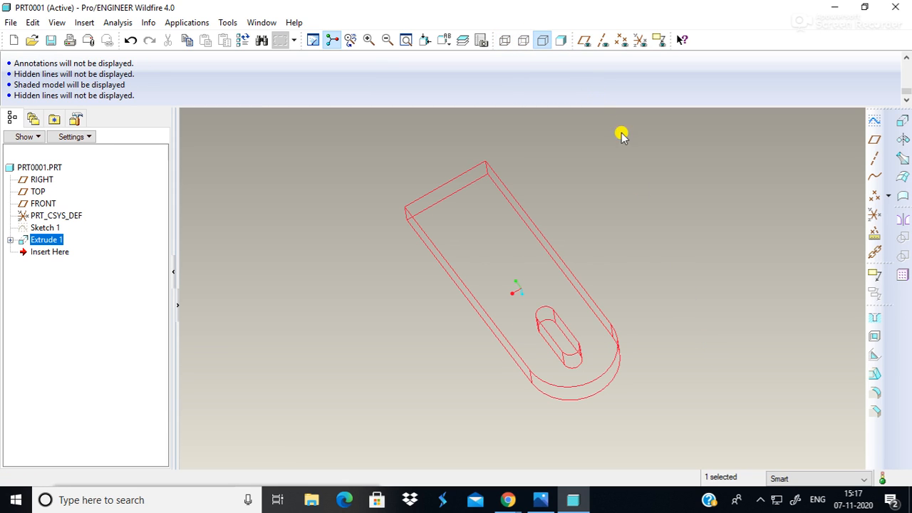
{"action": "left_click", "coordinate": [523, 39]}
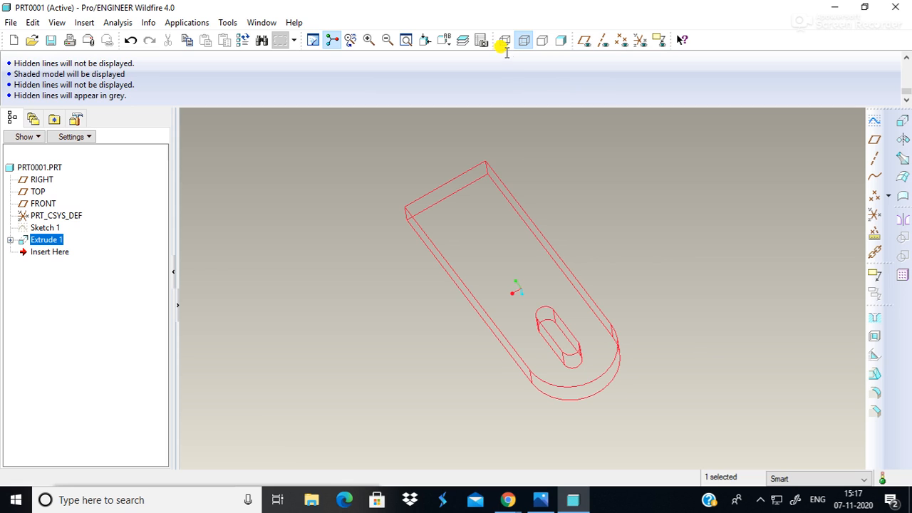
{"action": "left_click", "coordinate": [506, 43]}
{"action": "left_click", "coordinate": [560, 41]}
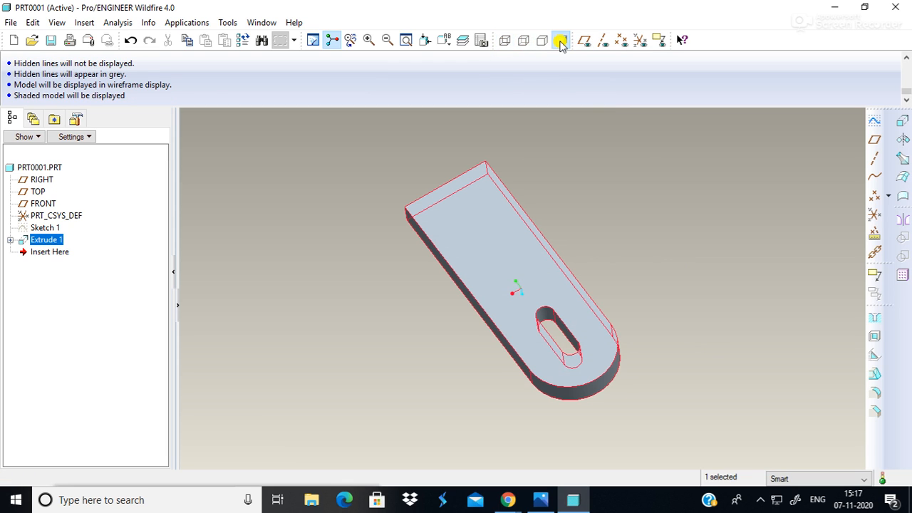
{"action": "left_click", "coordinate": [542, 40]}
{"action": "left_click", "coordinate": [561, 41]}
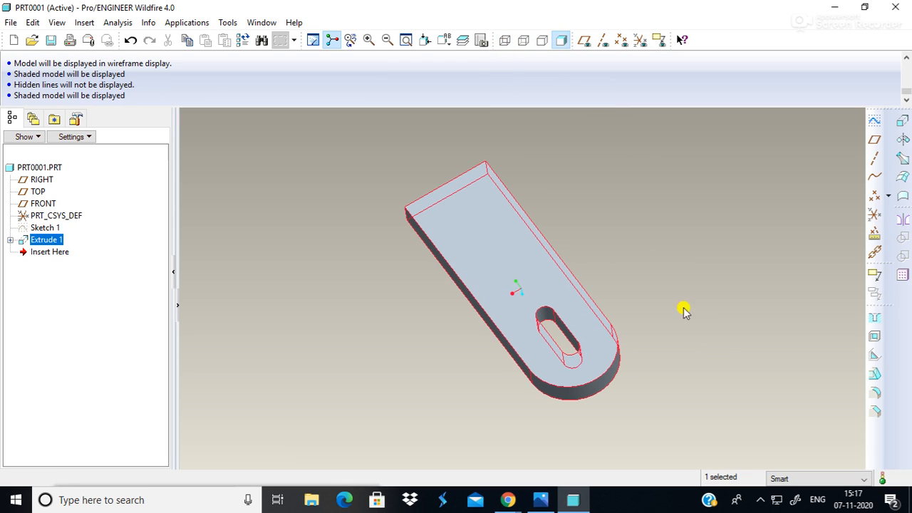
- Reopen the definition of Sketch 1 and delete the complete slot outline with its dimensions from inside the base profile
{"action": "mouse_move", "coordinate": [763, 358]}
{"action": "middle_mouse_down"}
{"action": "mouse_move", "coordinate": [743, 320]}
{"action": "mouse_move", "coordinate": [759, 306]}
{"action": "mouse_move", "coordinate": [689, 311]}
{"action": "mouse_move", "coordinate": [720, 321]}
{"action": "mouse_move", "coordinate": [727, 342]}
{"action": "middle_mouse_up"}
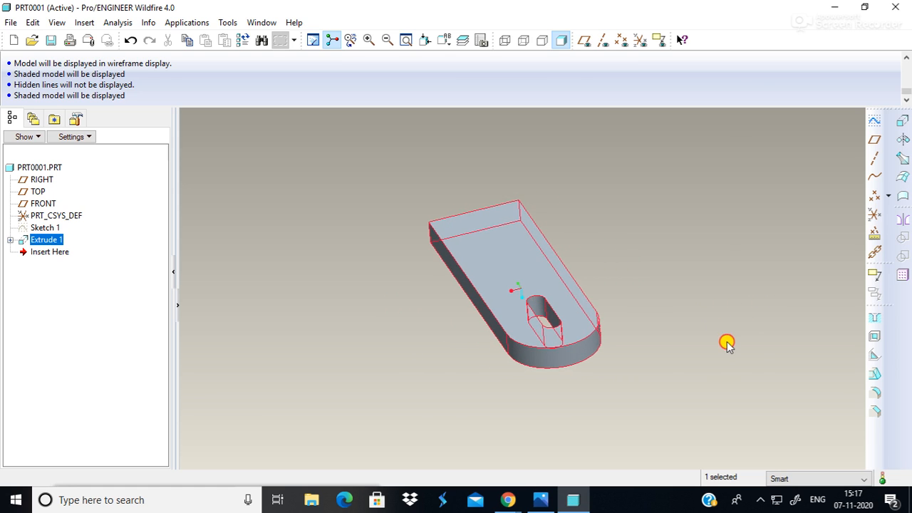
{"action": "left_click", "coordinate": [726, 342]}
{"action": "mouse_move", "coordinate": [748, 307]}
{"action": "middle_mouse_down"}
{"action": "mouse_move", "coordinate": [749, 319]}
{"action": "mouse_move", "coordinate": [751, 311]}
{"action": "middle_mouse_up"}
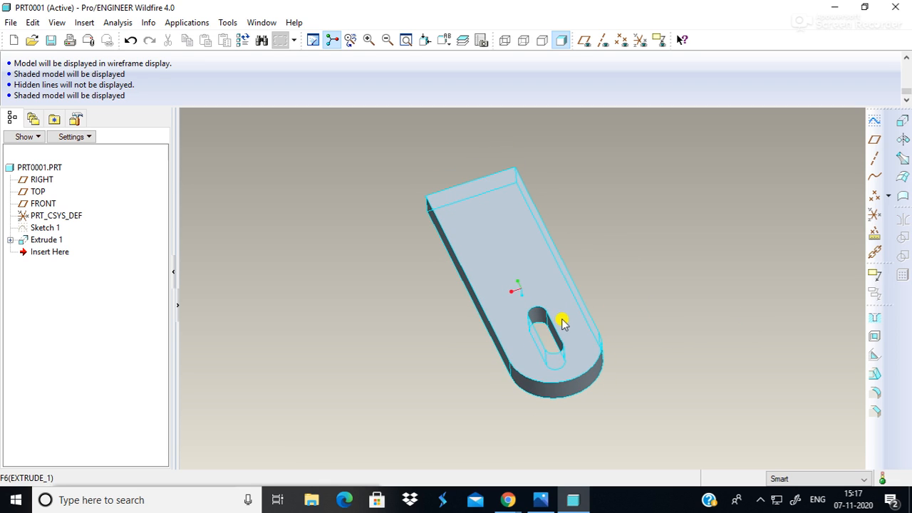
{"action": "middle_click_drag", "start_coordinate": [697, 344], "coordinate": [702, 316]}
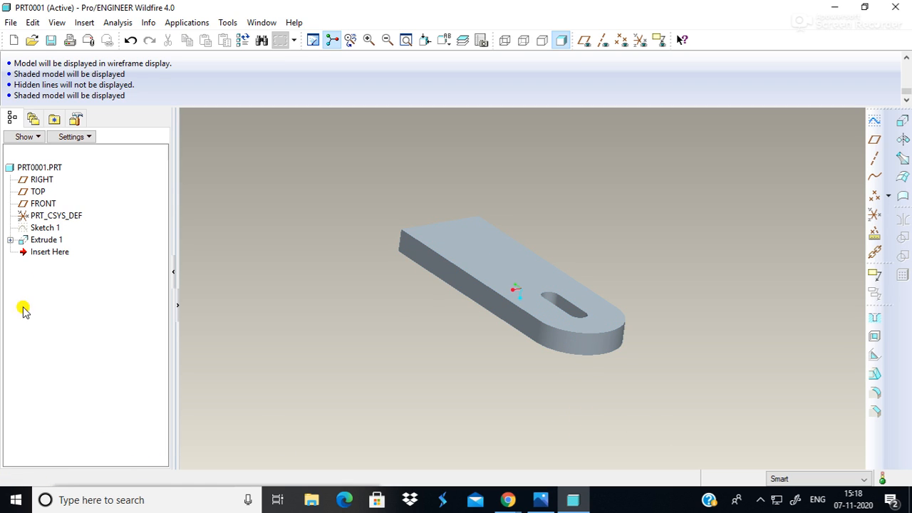
{"action": "left_click", "coordinate": [40, 228]}
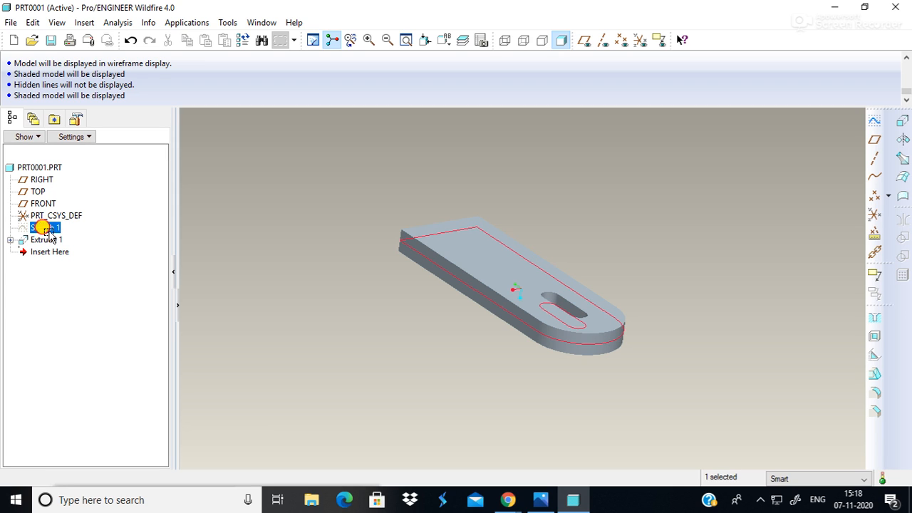
{"action": "mouse_move", "coordinate": [114, 249]}
{"action": "left_mouse_down"}
{"action": "mouse_move", "coordinate": [91, 230]}
{"action": "mouse_move", "coordinate": [15, 242]}
{"action": "mouse_move", "coordinate": [261, 258]}
{"action": "left_mouse_up"}
{"action": "left_click", "coordinate": [260, 257]}
{"action": "right_click", "coordinate": [41, 228]}
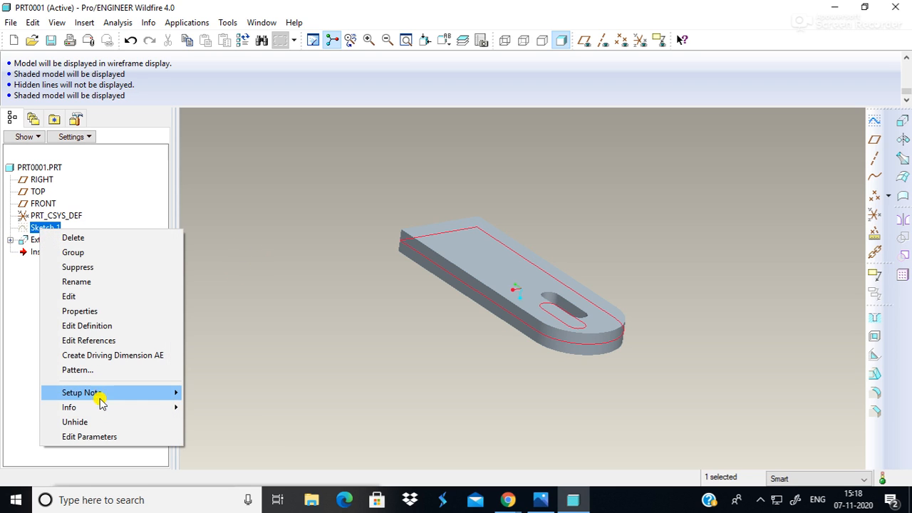
{"action": "left_click", "coordinate": [106, 330]}
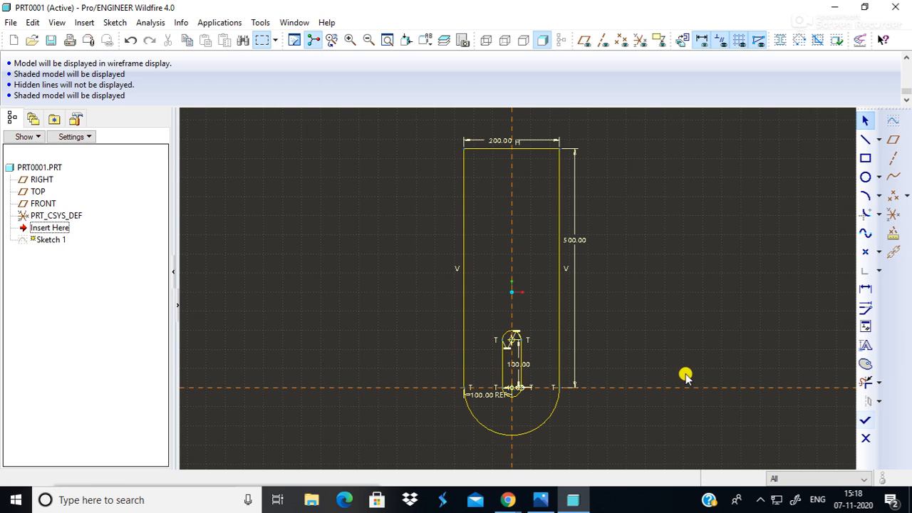
{"action": "left_click_drag", "start_coordinate": [475, 319], "coordinate": [540, 407]}
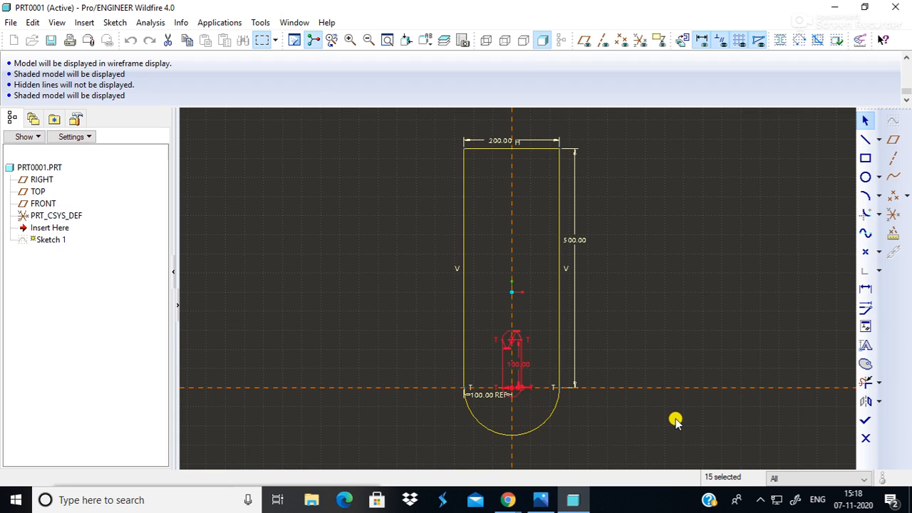
{"action": "key", "text": "Delete"}
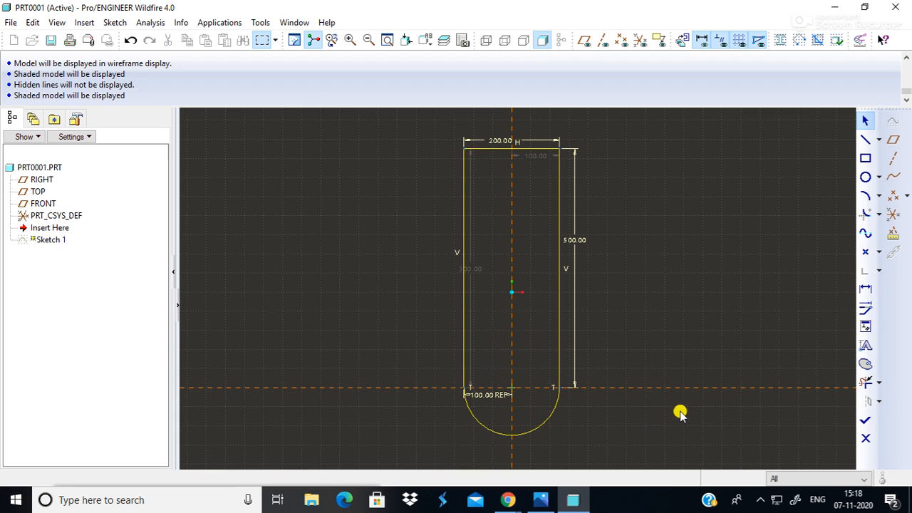
- Accept the edited Sketch 1 so the base regenerates as a solid without the slot, and inspect it from several angles
{"action": "left_click", "coordinate": [864, 420]}
{"action": "mouse_move", "coordinate": [672, 361]}
{"action": "middle_mouse_down"}
{"action": "mouse_move", "coordinate": [690, 278]}
{"action": "mouse_move", "coordinate": [710, 304]}
{"action": "mouse_move", "coordinate": [689, 313]}
{"action": "mouse_move", "coordinate": [693, 323]}
{"action": "middle_mouse_up"}
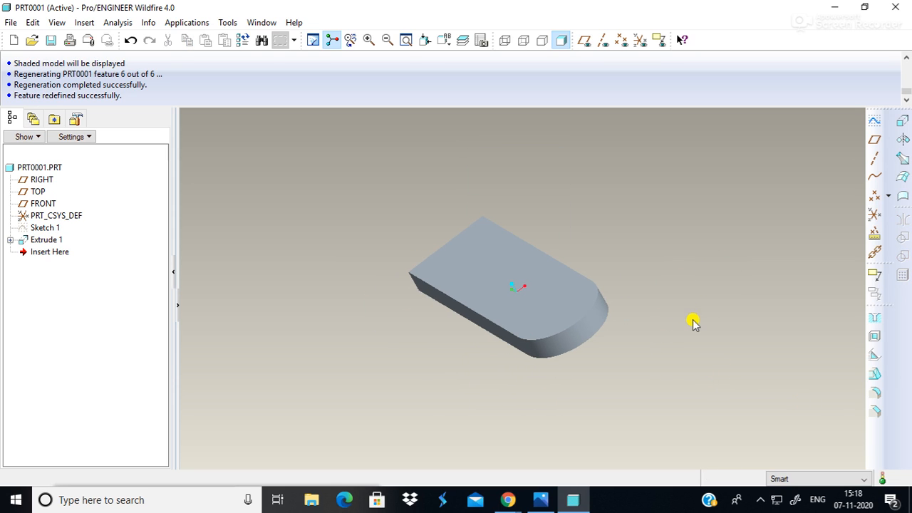
{"action": "mouse_move", "coordinate": [805, 264]}
{"action": "middle_mouse_down"}
{"action": "mouse_move", "coordinate": [822, 309]}
{"action": "mouse_move", "coordinate": [869, 315]}
{"action": "mouse_move", "coordinate": [822, 272]}
{"action": "mouse_move", "coordinate": [839, 295]}
{"action": "middle_mouse_up"}
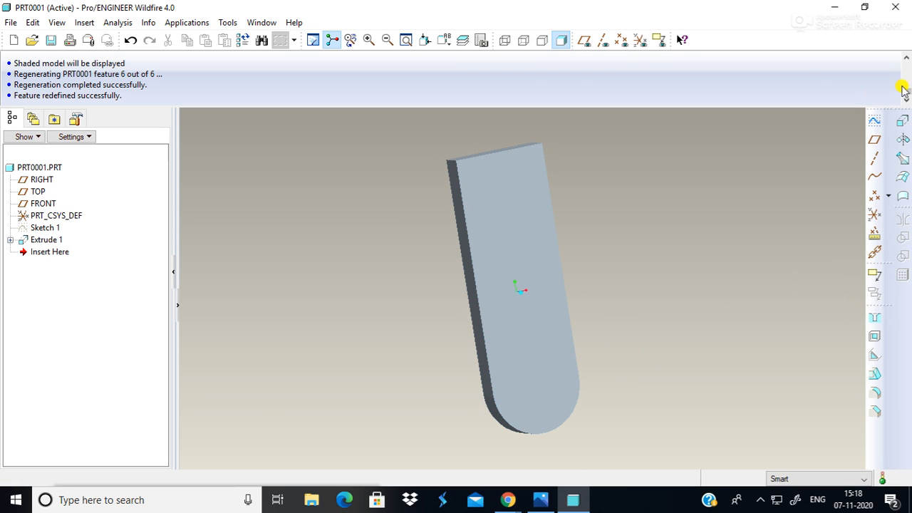
- Start a new sketch on the large flat face of the base, using the default orientation
{"action": "left_click", "coordinate": [875, 122]}
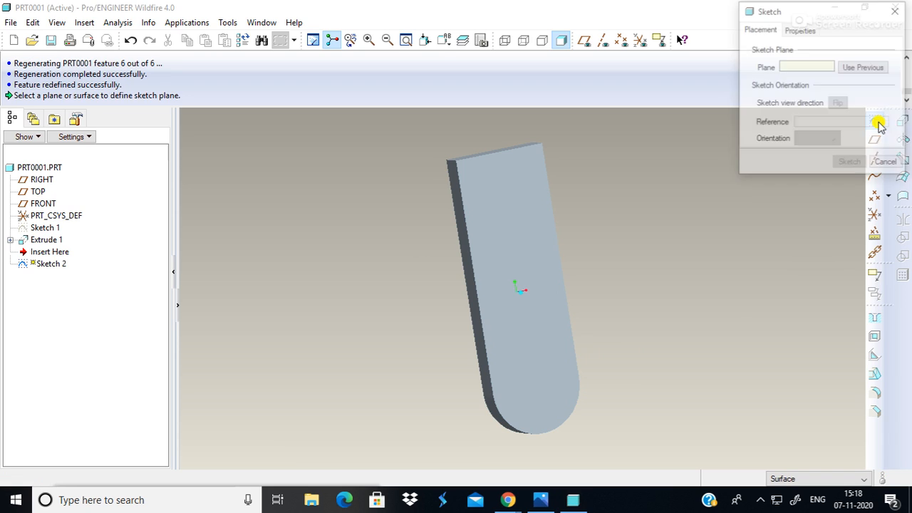
{"action": "left_click", "coordinate": [896, 10]}
{"action": "left_click", "coordinate": [876, 122]}
{"action": "left_click", "coordinate": [513, 276]}
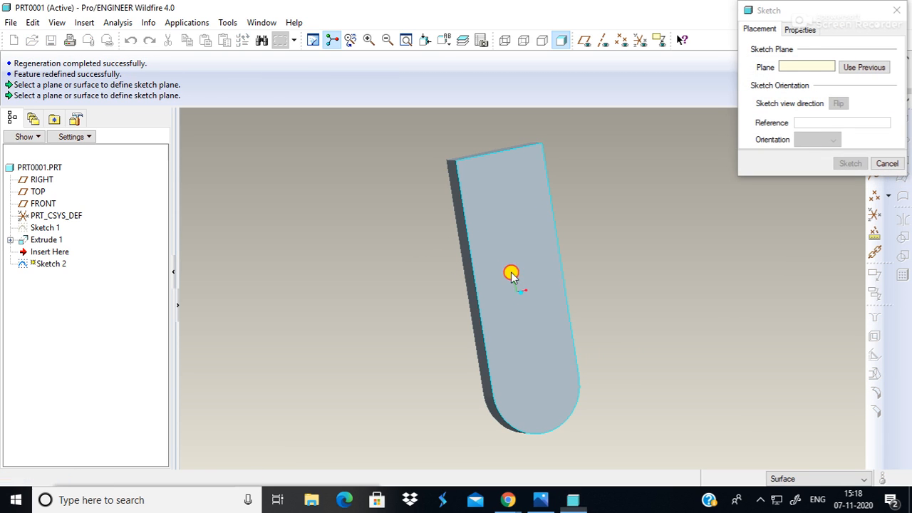
{"action": "left_click", "coordinate": [850, 164]}
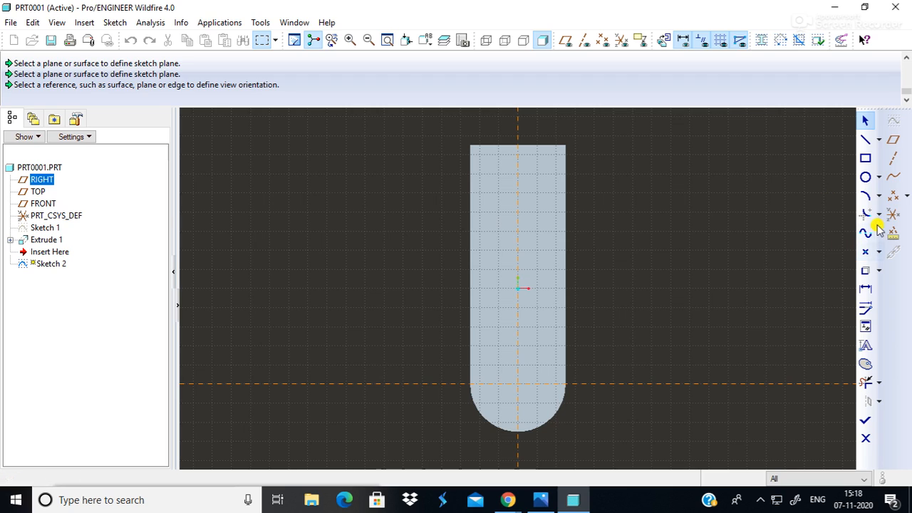
- Switch to the reference image in Photos, examine the slot in the bracket's base, and return to the Pro/ENGINEER sketch
{"action": "left_click", "coordinate": [881, 141]}
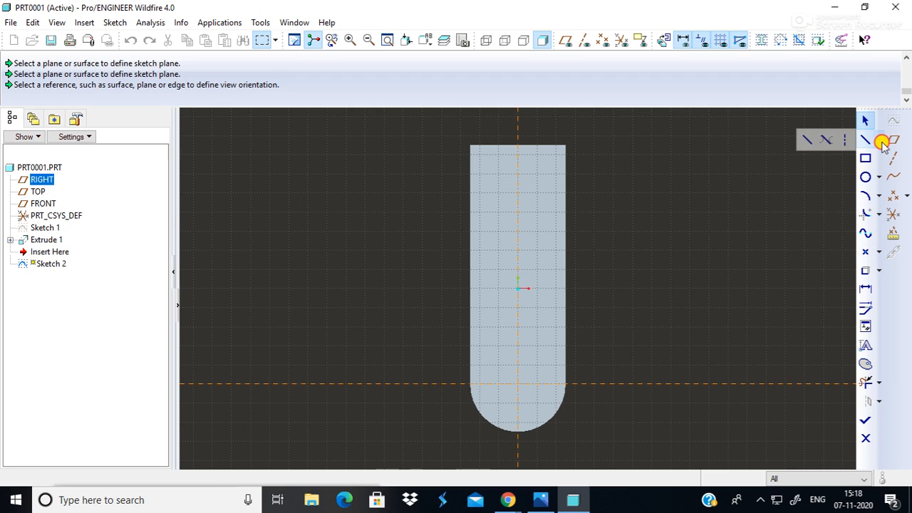
{"action": "left_click", "coordinate": [547, 499]}
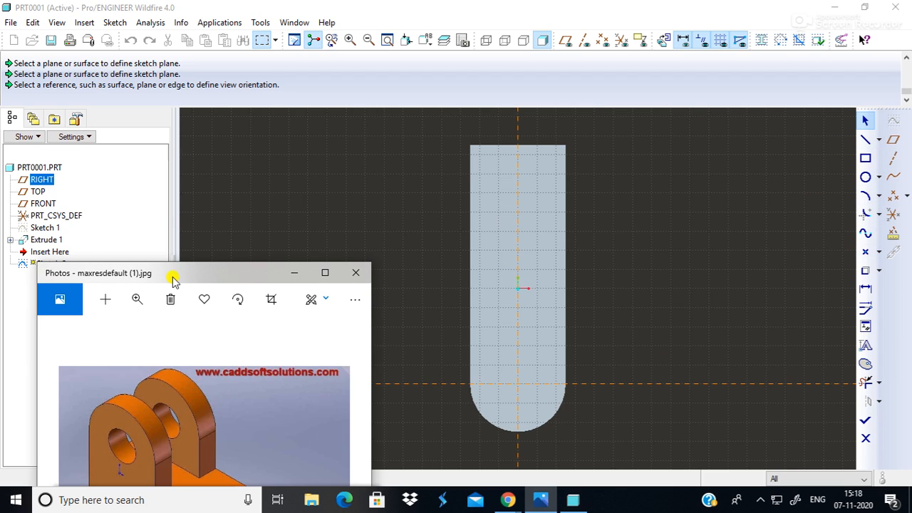
{"action": "left_click_drag", "start_coordinate": [175, 277], "coordinate": [130, 96]}
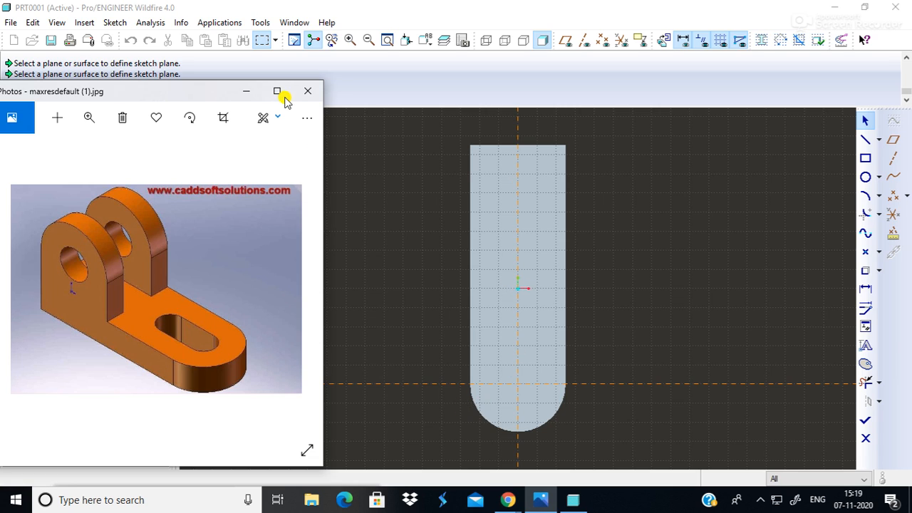
{"action": "left_click", "coordinate": [688, 328]}
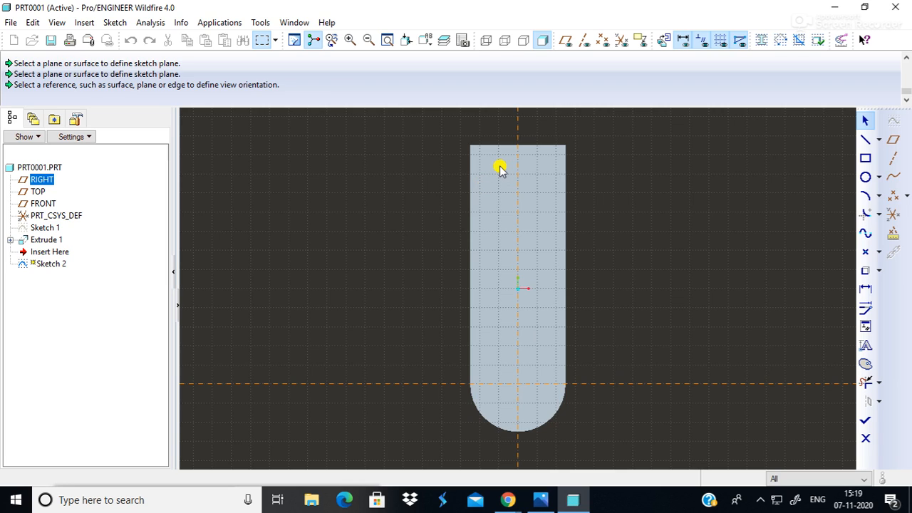
- Draw a vertical and a horizontal centerline crossing at the centre of the base's rounded end
{"action": "left_click", "coordinate": [879, 139]}
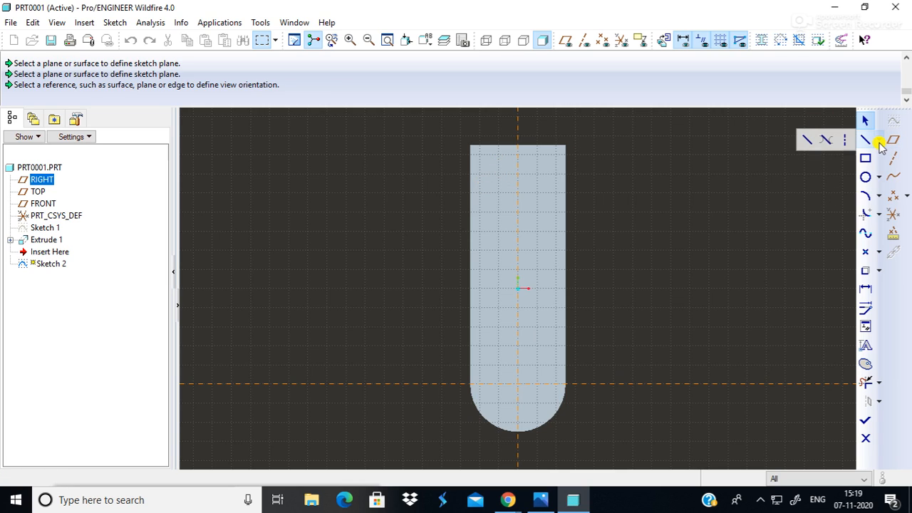
{"action": "left_click", "coordinate": [841, 141]}
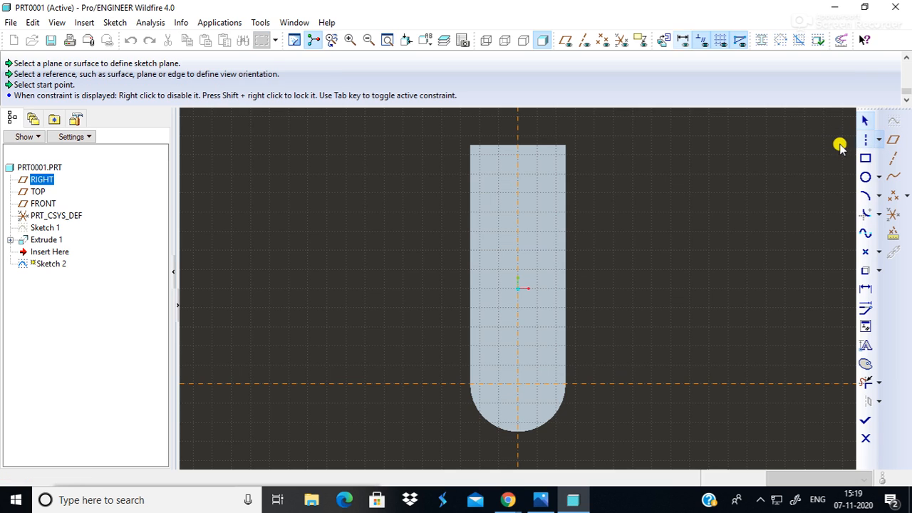
{"action": "left_click", "coordinate": [517, 412]}
{"action": "left_click", "coordinate": [518, 384]}
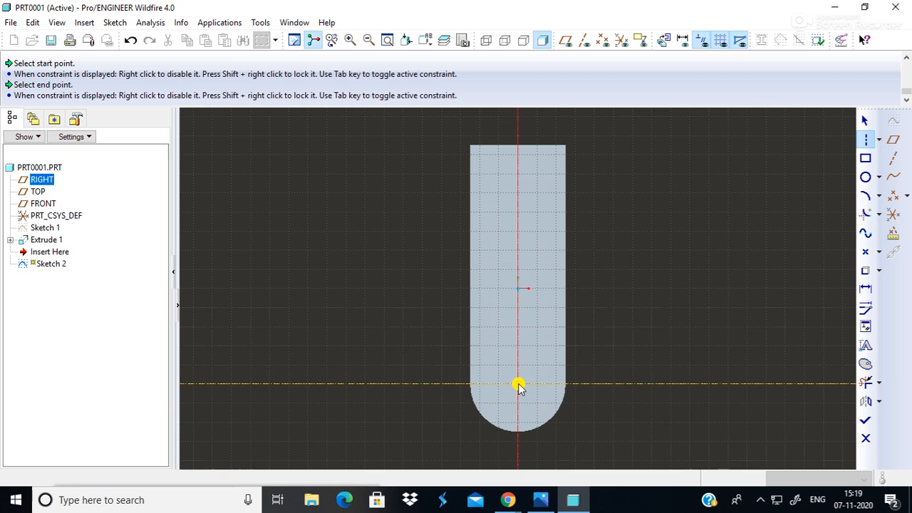
{"action": "left_click", "coordinate": [533, 383]}
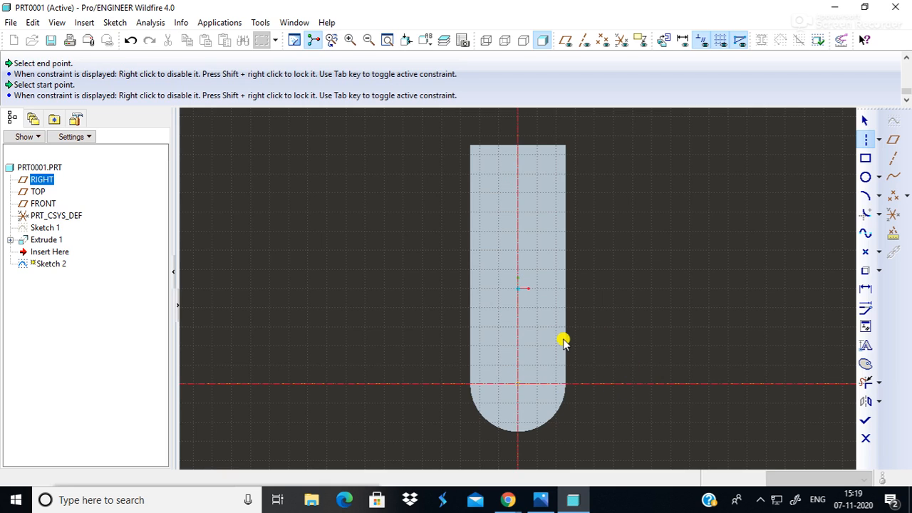
{"action": "left_click", "coordinate": [865, 121]}
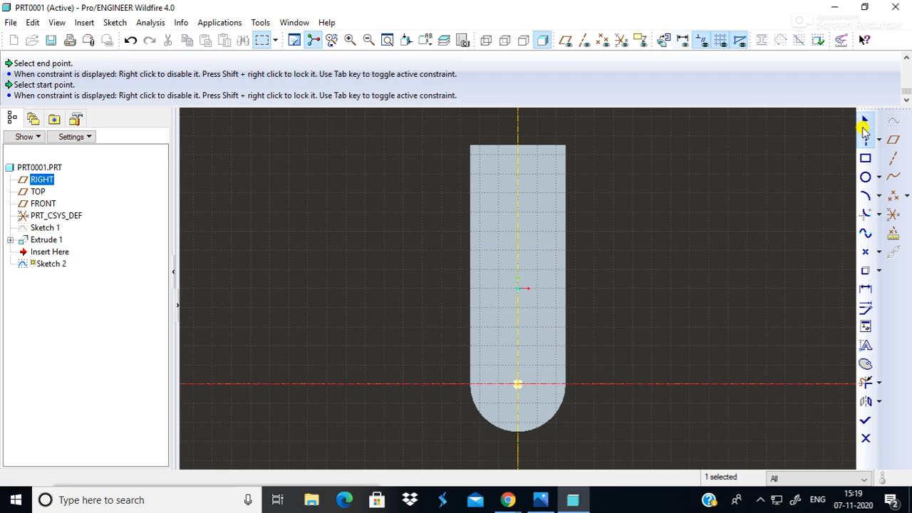
- Sketch two equal circles of about 66 mm diameter on the vertical centerline, one at the rounded end's centre and one about 144 mm above it
{"action": "left_click", "coordinate": [865, 177]}
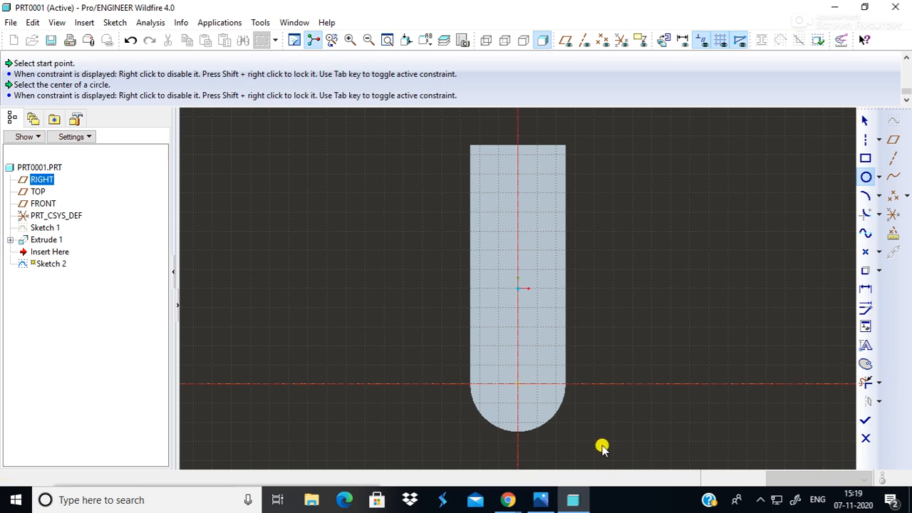
{"action": "left_click", "coordinate": [519, 384]}
{"action": "left_click", "coordinate": [528, 396]}
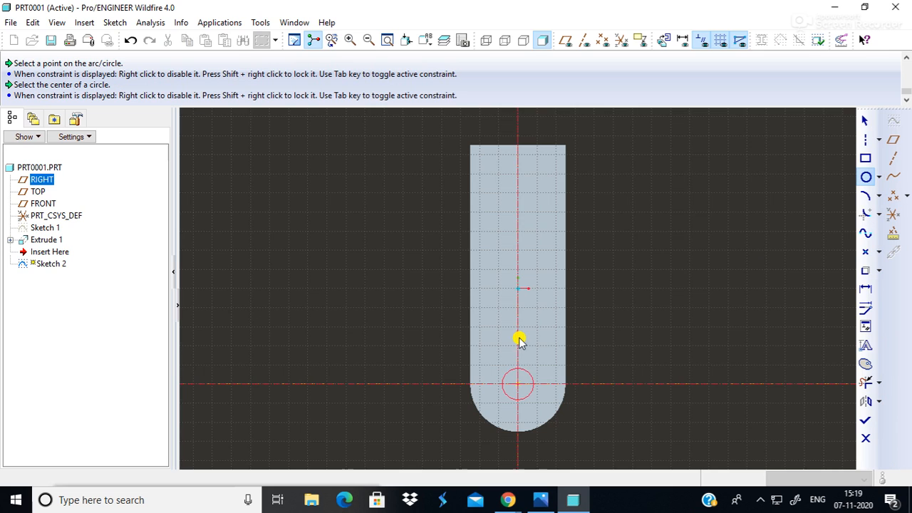
{"action": "left_click", "coordinate": [518, 315]}
{"action": "left_click", "coordinate": [528, 326]}
{"action": "left_click", "coordinate": [865, 124]}
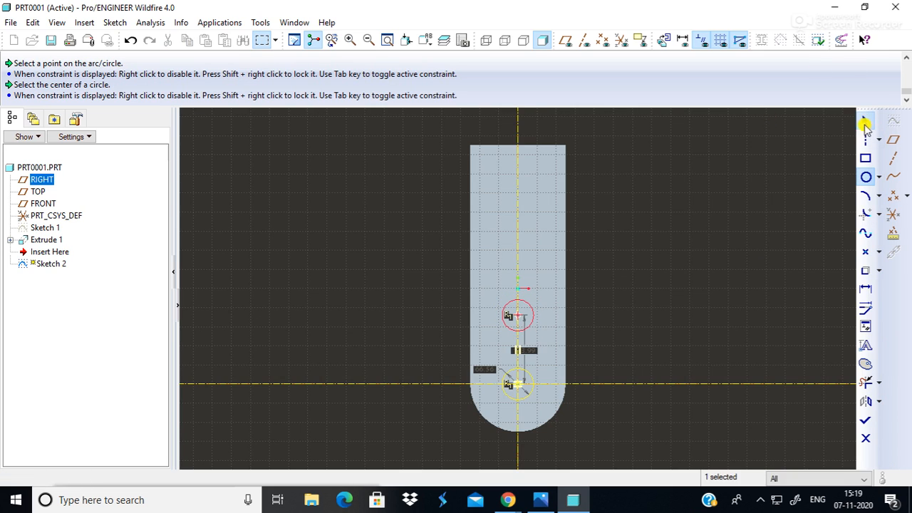
- Try diameters of 100 mm and 25 mm for the two equal circles
{"action": "double_click", "coordinate": [482, 371]}
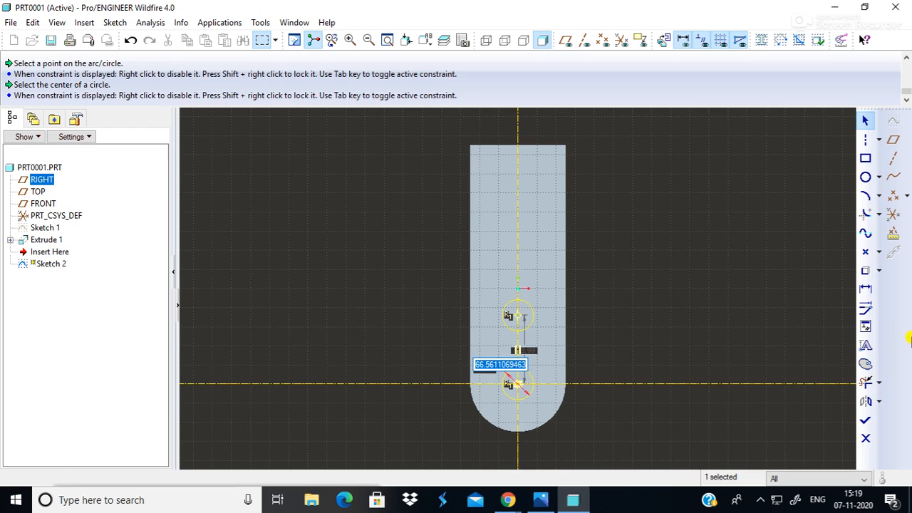
{"action": "type", "text": "100"}
{"action": "key", "text": "Return"}
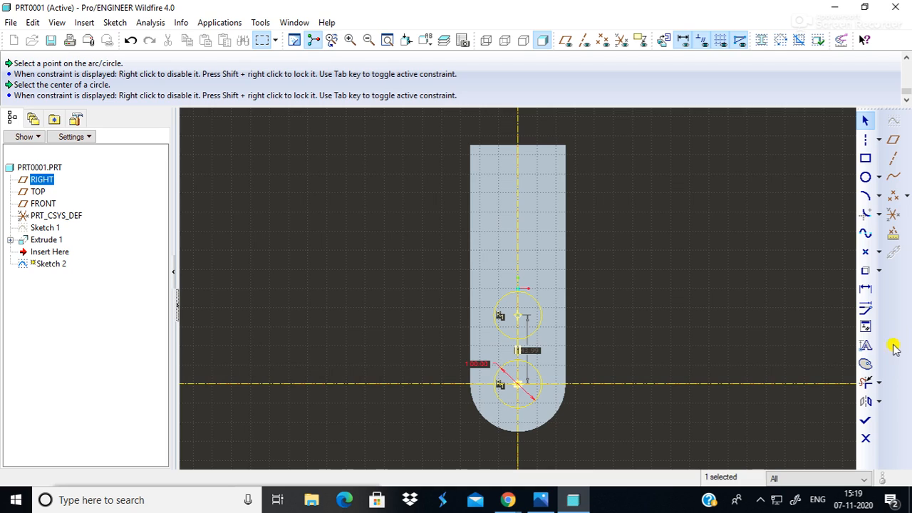
{"action": "double_click", "coordinate": [479, 363]}
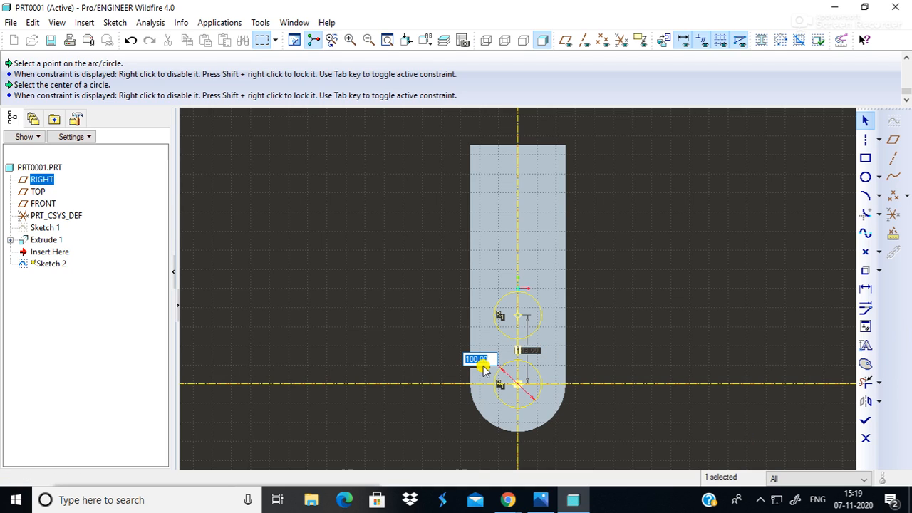
{"action": "key", "text": "Return"}
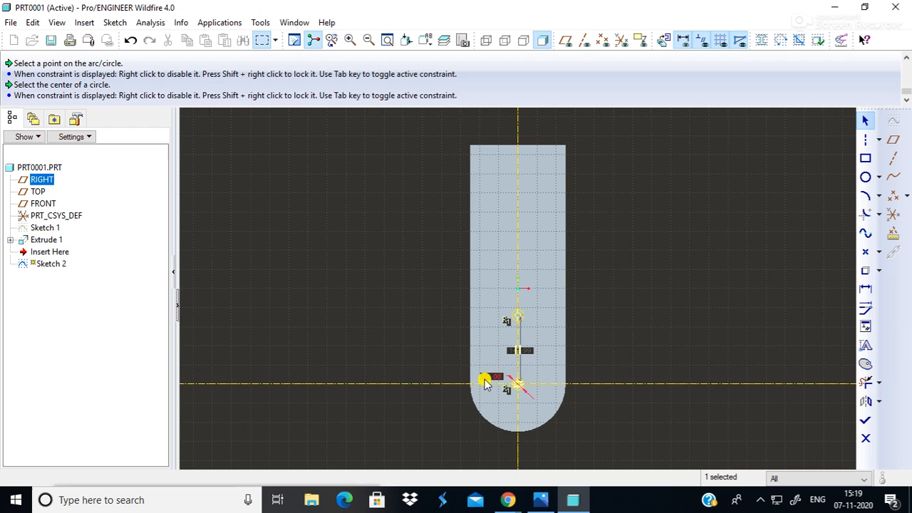
- Set the diameter of the two equal circles to 50 mm
{"action": "double_click", "coordinate": [487, 377]}
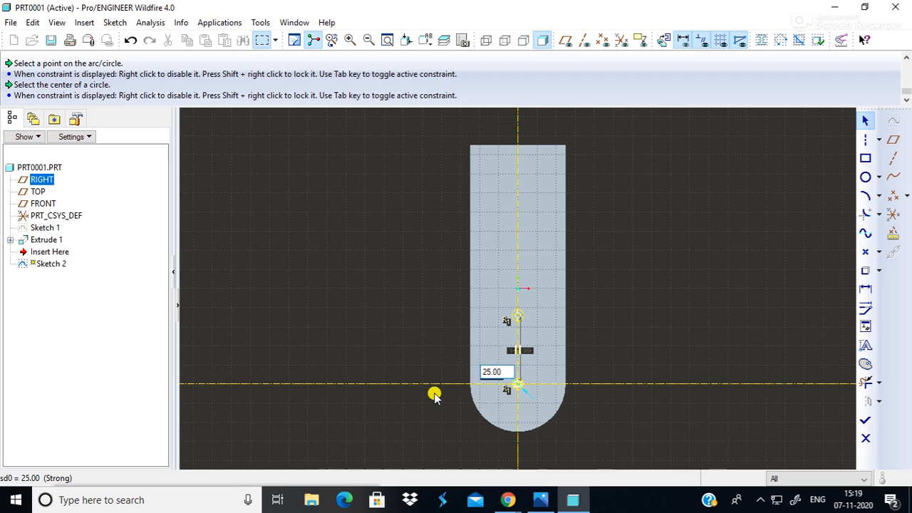
{"action": "key", "text": "BackSpace"}
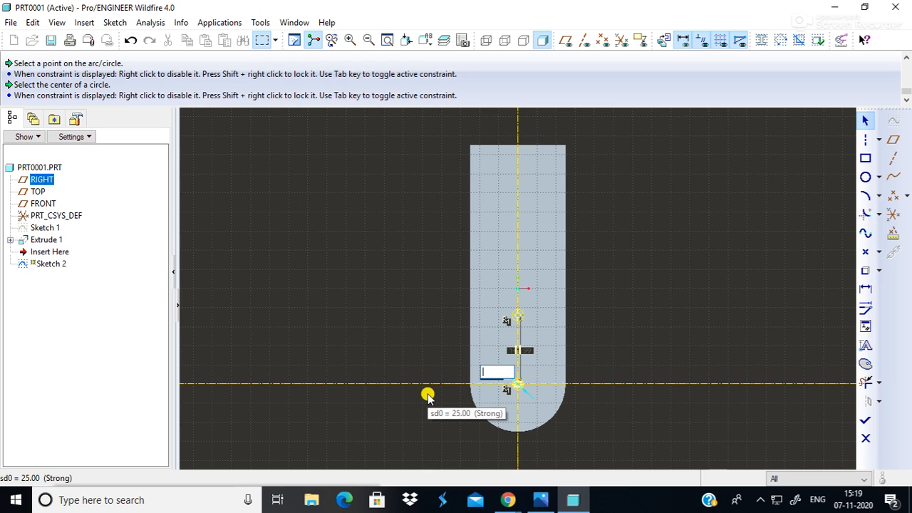
{"action": "type", "text": "50"}
{"action": "key", "text": "Return"}
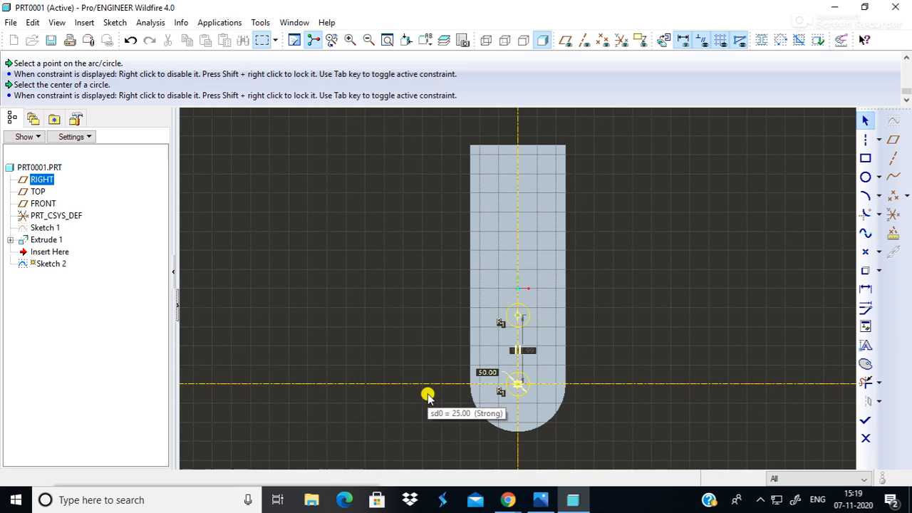
- Try a centre-to-centre distance of 80 mm between the two circles
{"action": "double_click", "coordinate": [523, 350]}
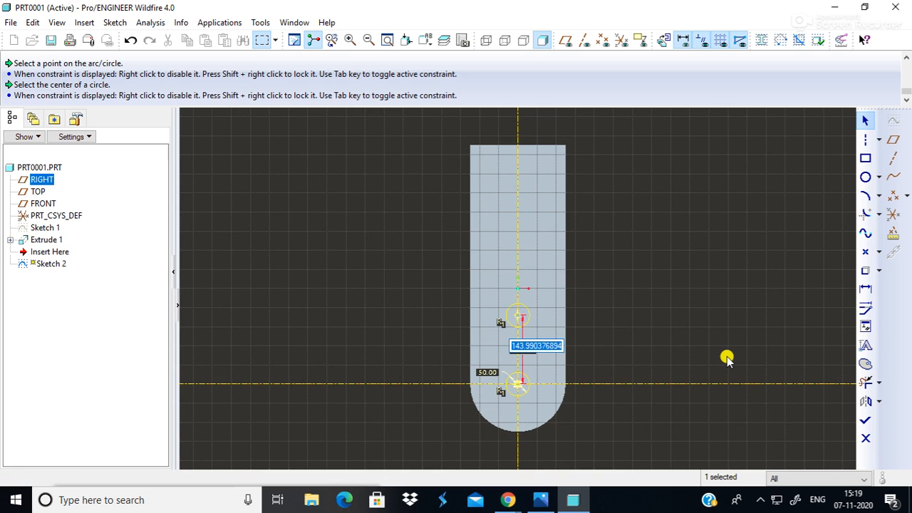
{"action": "type", "text": "50"}
{"action": "key", "text": "Return"}
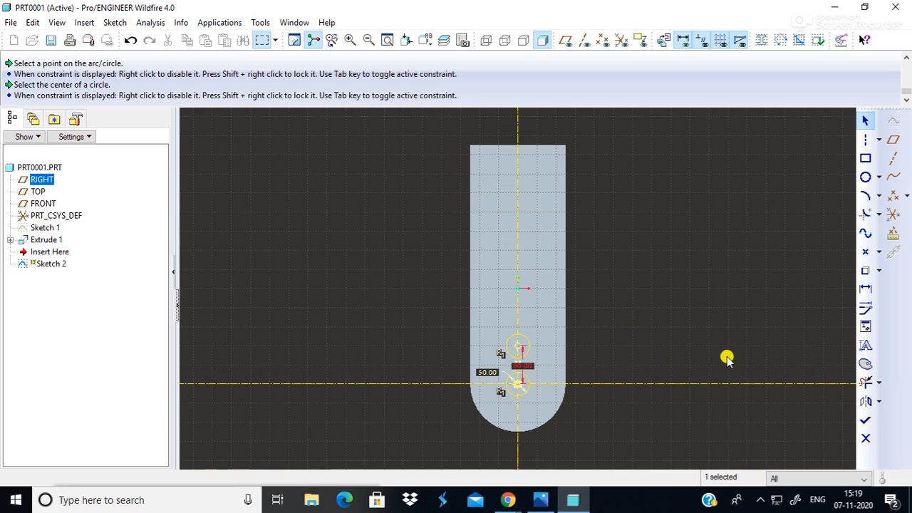
- Set the centre-to-centre distance between the two circles to 100 mm
{"action": "double_click", "coordinate": [527, 364]}
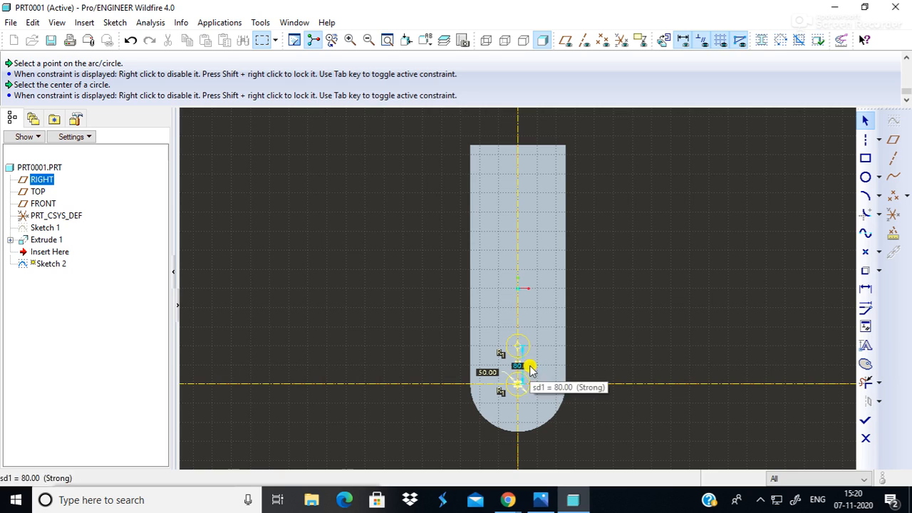
{"action": "double_click", "coordinate": [529, 366]}
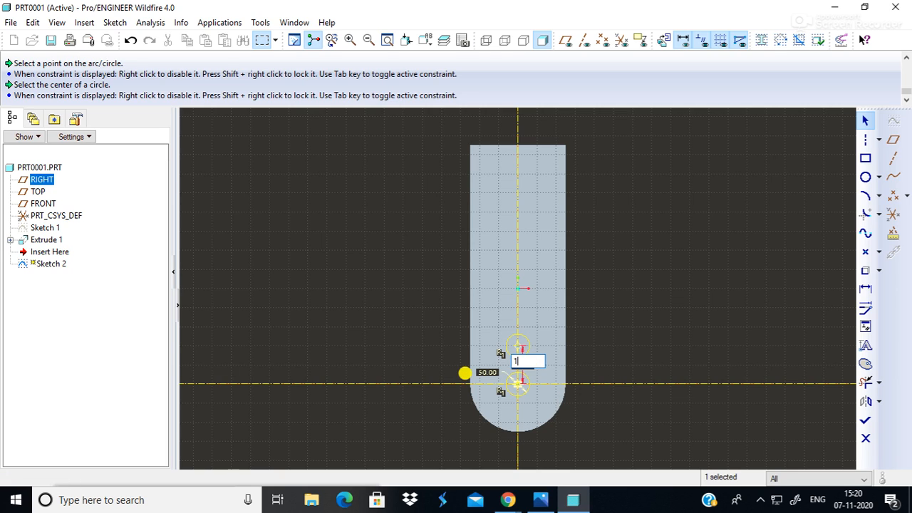
{"action": "key", "text": "Return"}
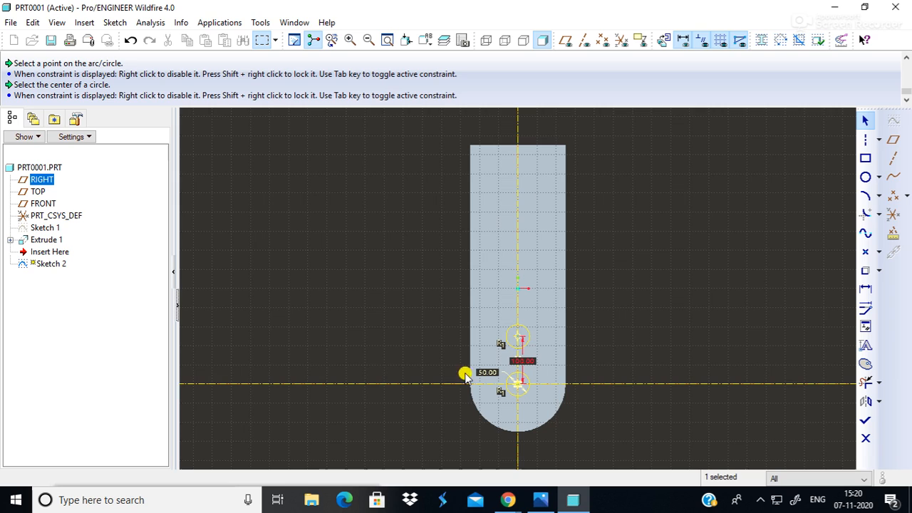
- Draw two vertical lines from the outer side points of the upper circle down past the lower circle's centre as the slot's straight sides
{"action": "left_click", "coordinate": [879, 139]}
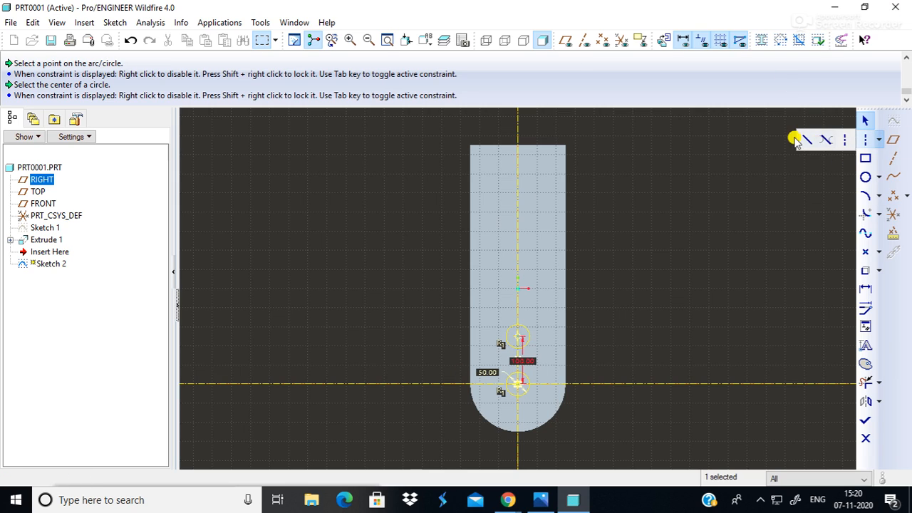
{"action": "left_click", "coordinate": [808, 143]}
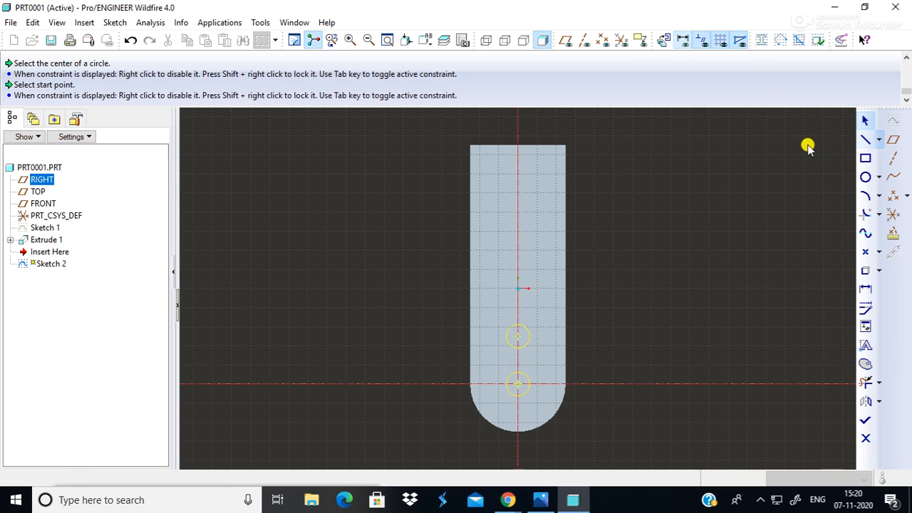
{"action": "left_click", "coordinate": [529, 337]}
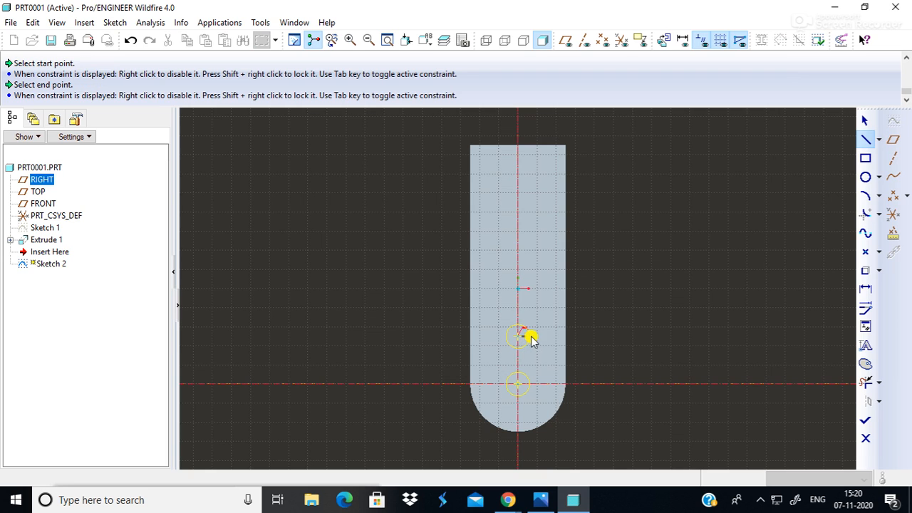
{"action": "left_click", "coordinate": [529, 402]}
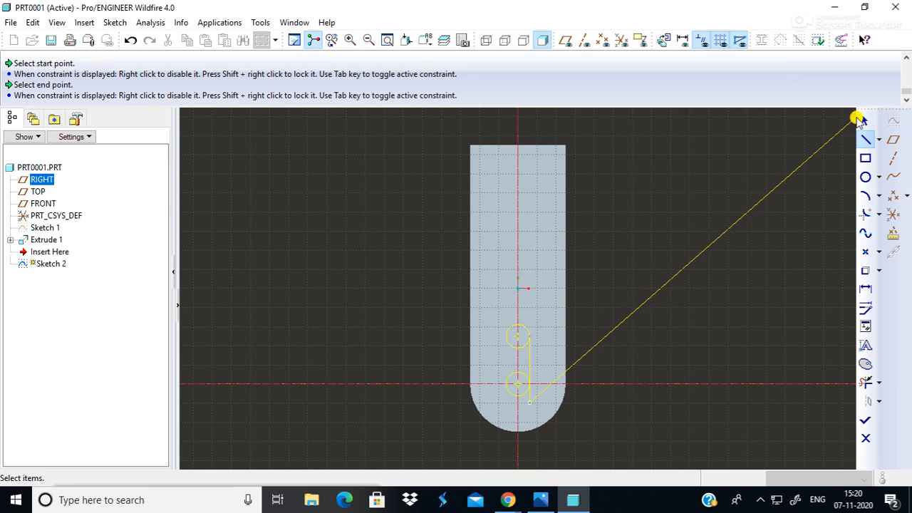
{"action": "left_click", "coordinate": [865, 122]}
{"action": "left_click", "coordinate": [864, 140]}
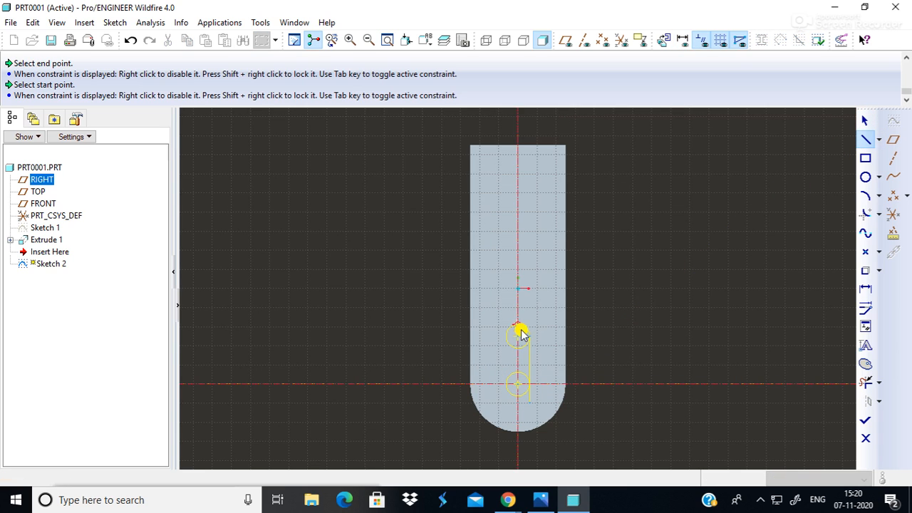
{"action": "left_click", "coordinate": [507, 337]}
{"action": "left_click", "coordinate": [502, 397]}
{"action": "left_click", "coordinate": [865, 122]}
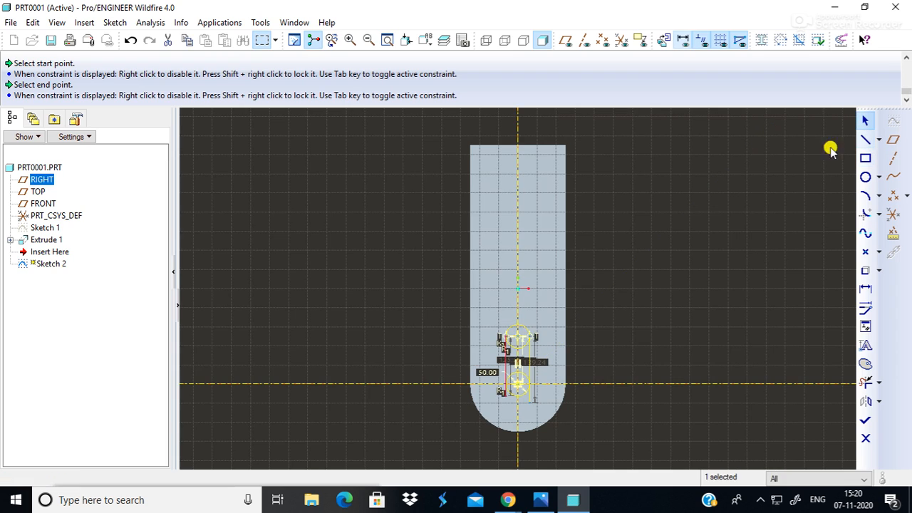
- Trim the side lines below the lower circle's centre and the inner half arcs of both circles, leaving one closed slot outline
{"action": "left_click", "coordinate": [524, 41]}
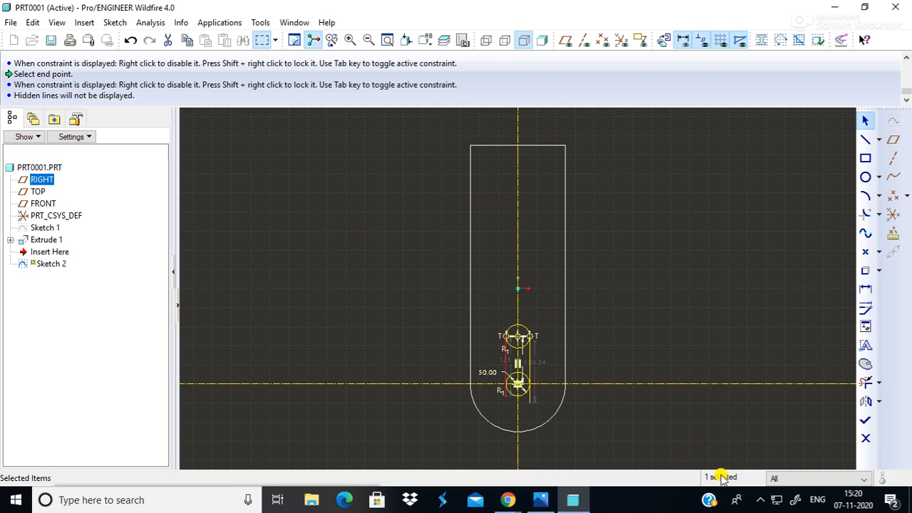
{"action": "mouse_move", "coordinate": [697, 417]}
{"action": "middle_mouse_down", "text": "ctrl"}
{"action": "mouse_move", "coordinate": [678, 352]}
{"action": "mouse_move", "coordinate": [692, 419]}
{"action": "middle_mouse_up", "text": "ctrl"}
{"action": "mouse_move", "coordinate": [606, 364]}
{"action": "middle_mouse_down", "text": "shift"}
{"action": "mouse_move", "coordinate": [676, 127]}
{"action": "mouse_move", "coordinate": [748, 84]}
{"action": "middle_mouse_up", "text": "shift"}
{"action": "middle_click_drag", "start_coordinate": [604, 416], "coordinate": [682, 147]}
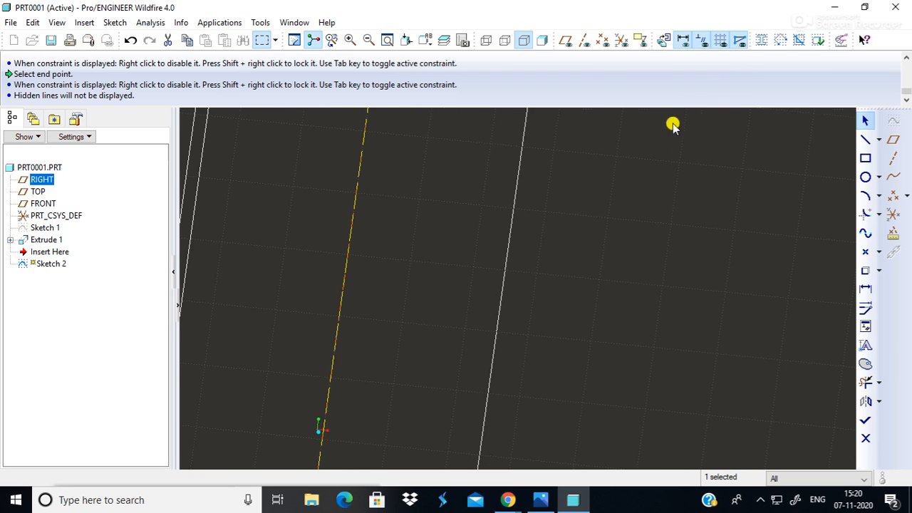
{"action": "left_click", "coordinate": [663, 40]}
{"action": "mouse_move", "coordinate": [639, 376]}
{"action": "middle_mouse_down", "text": "shift"}
{"action": "mouse_move", "coordinate": [689, 169]}
{"action": "mouse_move", "coordinate": [710, 118]}
{"action": "middle_mouse_up", "text": "shift"}
{"action": "mouse_move", "coordinate": [662, 411]}
{"action": "middle_mouse_down", "text": "shift"}
{"action": "mouse_move", "coordinate": [693, 254]}
{"action": "mouse_move", "coordinate": [712, 212]}
{"action": "mouse_move", "coordinate": [757, 275]}
{"action": "middle_mouse_up", "text": "shift"}
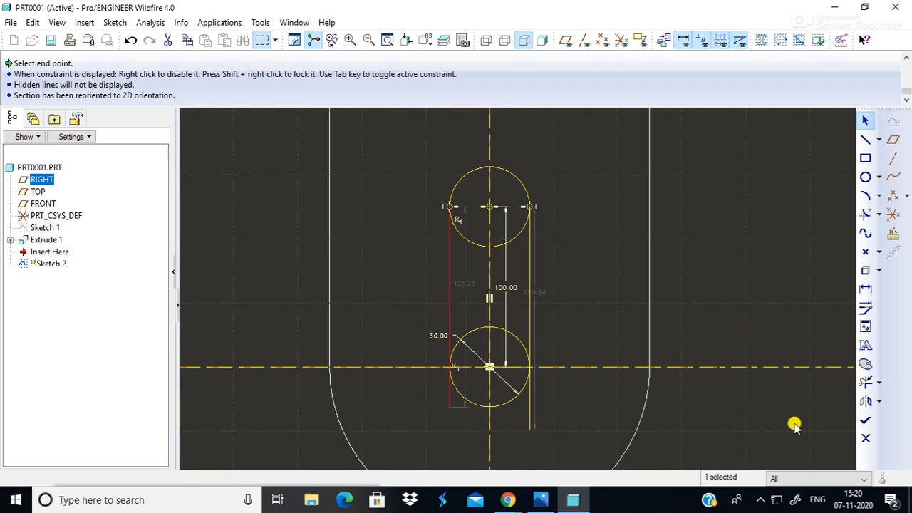
{"action": "left_click", "coordinate": [865, 382]}
{"action": "left_click", "coordinate": [532, 419]}
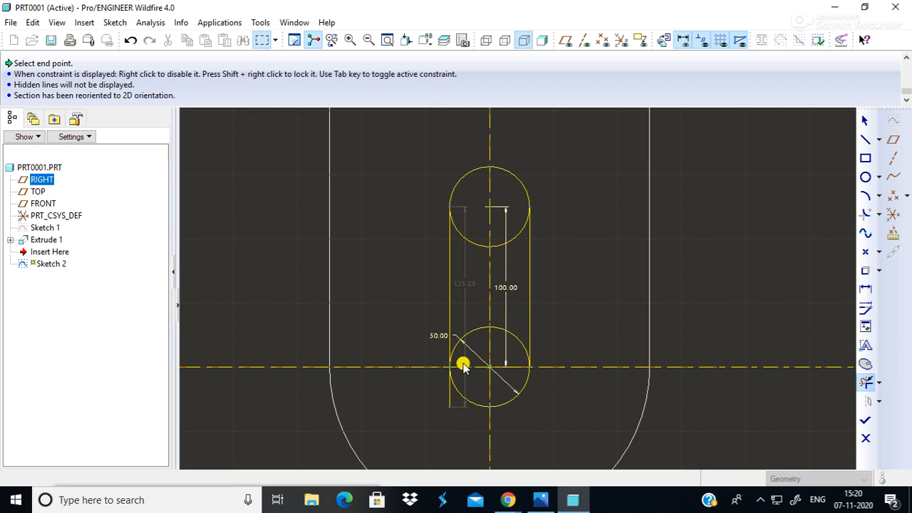
{"action": "left_click", "coordinate": [450, 396]}
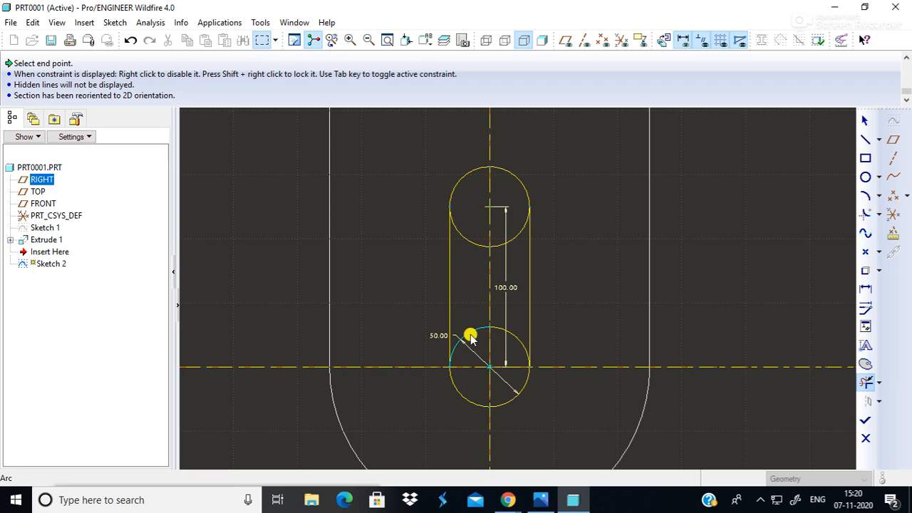
{"action": "left_click", "coordinate": [481, 246]}
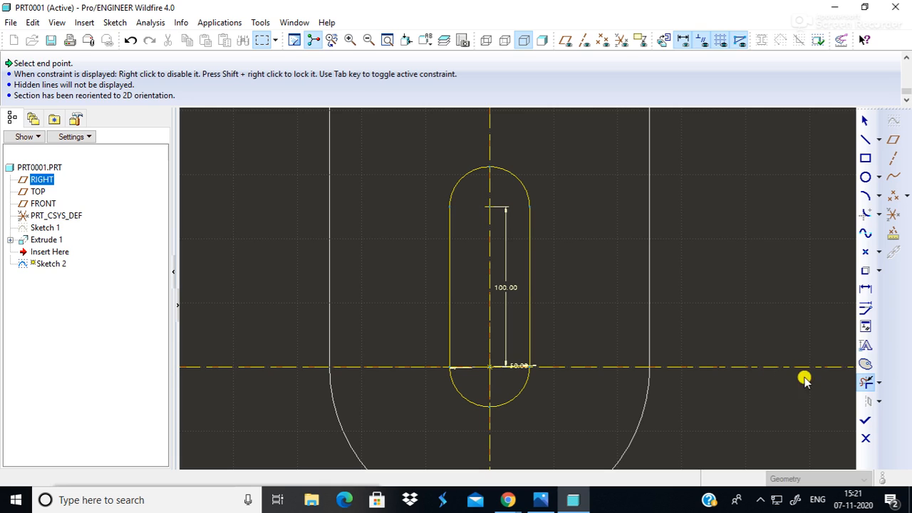
- Display the model shaded, check the slot outline's position on the base plate and finish the sketch
{"action": "left_click", "coordinate": [542, 40]}
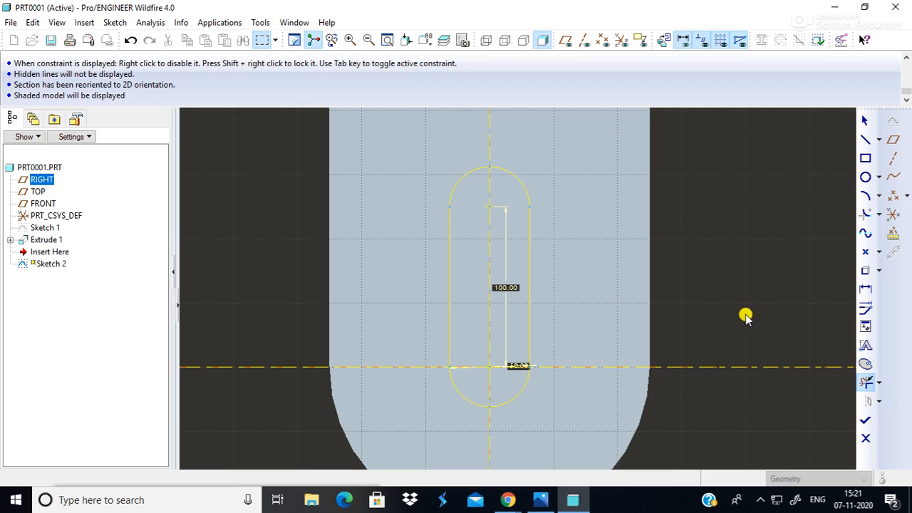
{"action": "mouse_move", "coordinate": [753, 326]}
{"action": "middle_mouse_down", "text": "ctrl"}
{"action": "mouse_move", "coordinate": [757, 350]}
{"action": "mouse_move", "coordinate": [762, 305]}
{"action": "middle_mouse_up", "text": "ctrl"}
{"action": "mouse_move", "coordinate": [727, 203]}
{"action": "middle_mouse_down", "text": "ctrl"}
{"action": "mouse_move", "coordinate": [731, 288]}
{"action": "mouse_move", "coordinate": [741, 125]}
{"action": "middle_mouse_up", "text": "ctrl"}
{"action": "middle_click_drag", "start_coordinate": [806, 446], "coordinate": [806, 382], "text": "ctrl"}
{"action": "mouse_move", "coordinate": [781, 262]}
{"action": "middle_mouse_down"}
{"action": "mouse_move", "coordinate": [760, 258]}
{"action": "mouse_move", "coordinate": [690, 302]}
{"action": "middle_mouse_up"}
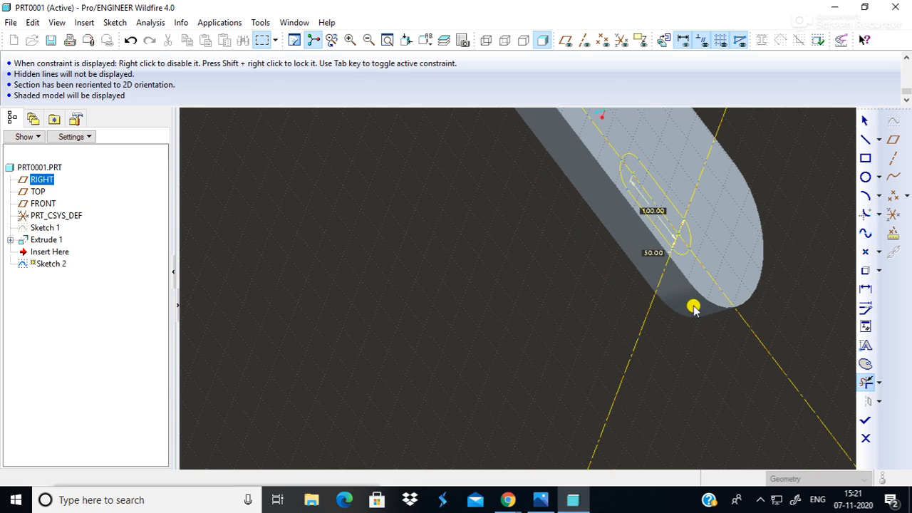
{"action": "left_click", "coordinate": [663, 40]}
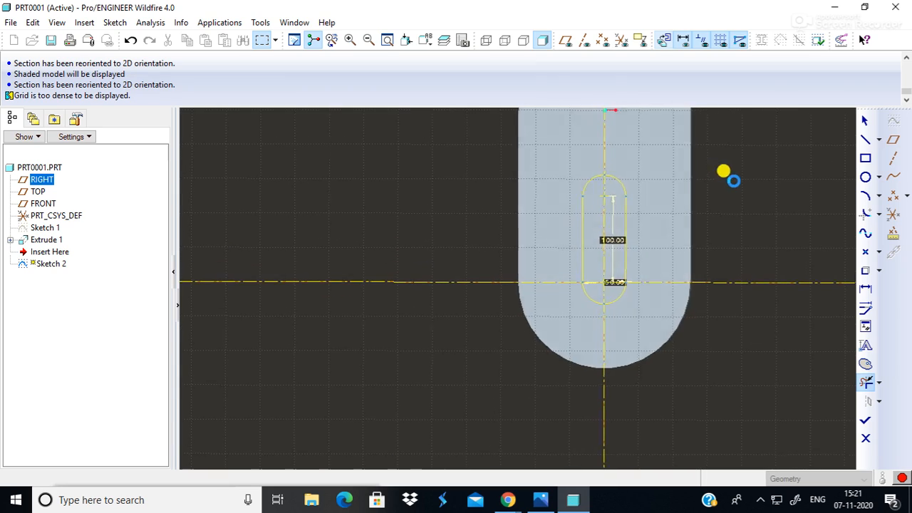
{"action": "mouse_move", "coordinate": [738, 168]}
{"action": "middle_mouse_down", "text": "shift"}
{"action": "mouse_move", "coordinate": [722, 270]}
{"action": "mouse_move", "coordinate": [662, 248]}
{"action": "middle_mouse_up", "text": "shift"}
{"action": "mouse_move", "coordinate": [712, 224]}
{"action": "middle_mouse_down", "text": "ctrl"}
{"action": "mouse_move", "coordinate": [708, 261]}
{"action": "mouse_move", "coordinate": [690, 114]}
{"action": "mouse_move", "coordinate": [691, 169]}
{"action": "mouse_move", "coordinate": [692, 161]}
{"action": "middle_mouse_up", "text": "ctrl"}
{"action": "mouse_move", "coordinate": [756, 218]}
{"action": "middle_mouse_down", "text": "shift"}
{"action": "mouse_move", "coordinate": [737, 251]}
{"action": "mouse_move", "coordinate": [686, 271]}
{"action": "middle_mouse_up", "text": "shift"}
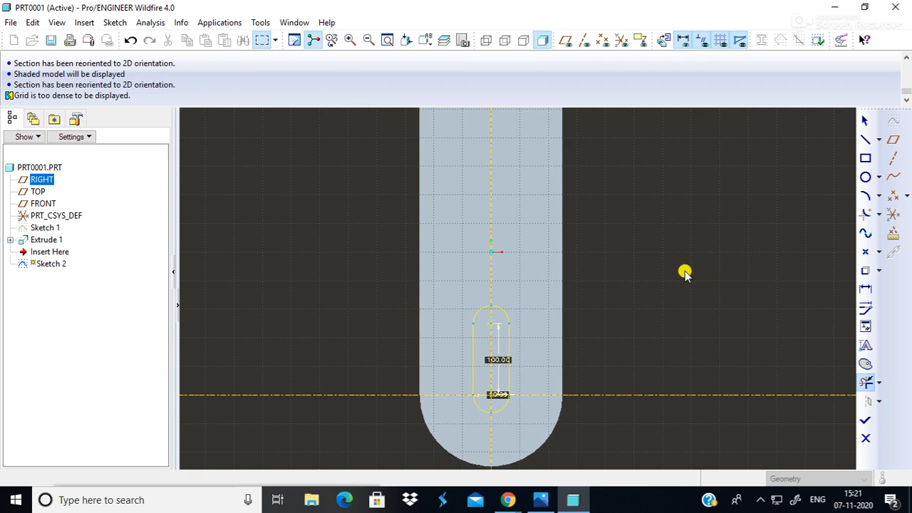
{"action": "left_click", "coordinate": [861, 419]}
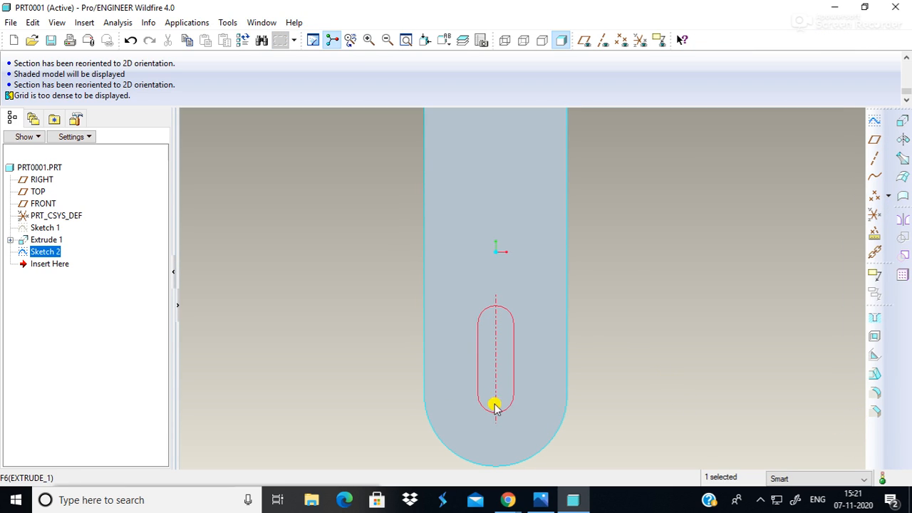
- Extrude the slot sketch as a material-removing cut 158.64 deep, with its direction flipped through the base plate
{"action": "mouse_move", "coordinate": [721, 352]}
{"action": "middle_mouse_down"}
{"action": "mouse_move", "coordinate": [658, 289]}
{"action": "mouse_move", "coordinate": [631, 299]}
{"action": "mouse_move", "coordinate": [663, 320]}
{"action": "mouse_move", "coordinate": [647, 311]}
{"action": "mouse_move", "coordinate": [639, 281]}
{"action": "mouse_move", "coordinate": [639, 228]}
{"action": "mouse_move", "coordinate": [641, 312]}
{"action": "middle_mouse_up"}
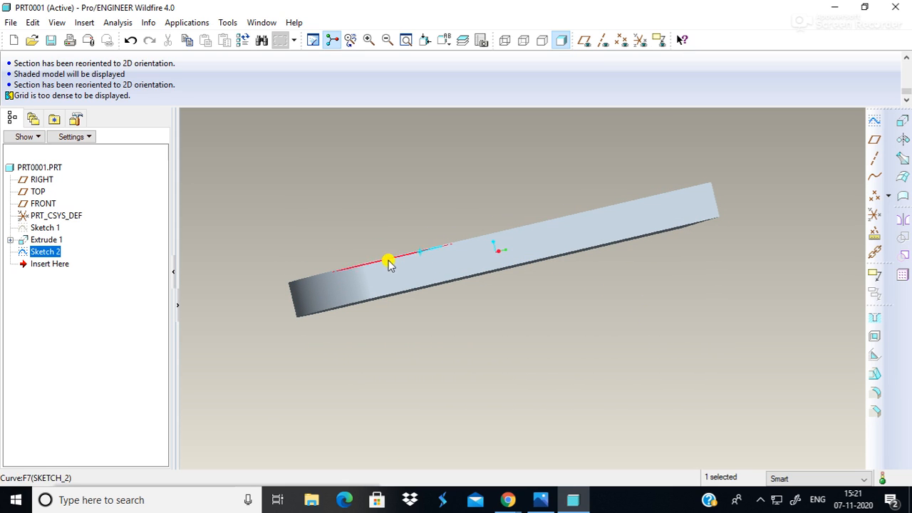
{"action": "mouse_move", "coordinate": [502, 383]}
{"action": "middle_mouse_down"}
{"action": "mouse_move", "coordinate": [549, 413]}
{"action": "mouse_move", "coordinate": [521, 216]}
{"action": "mouse_move", "coordinate": [555, 275]}
{"action": "mouse_move", "coordinate": [573, 372]}
{"action": "mouse_move", "coordinate": [413, 259]}
{"action": "mouse_move", "coordinate": [478, 321]}
{"action": "mouse_move", "coordinate": [468, 344]}
{"action": "mouse_move", "coordinate": [478, 345]}
{"action": "middle_mouse_up"}
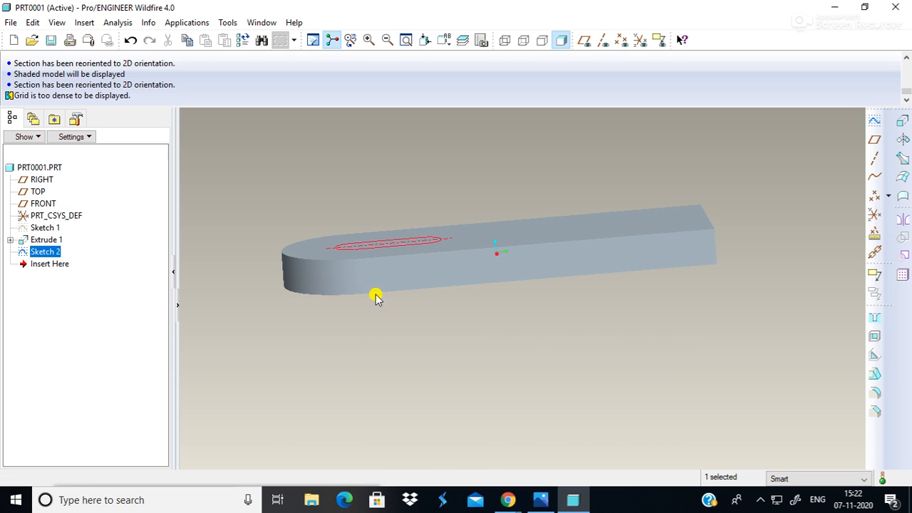
{"action": "mouse_move", "coordinate": [399, 361]}
{"action": "middle_mouse_down"}
{"action": "mouse_move", "coordinate": [434, 374]}
{"action": "mouse_move", "coordinate": [428, 396]}
{"action": "middle_mouse_up"}
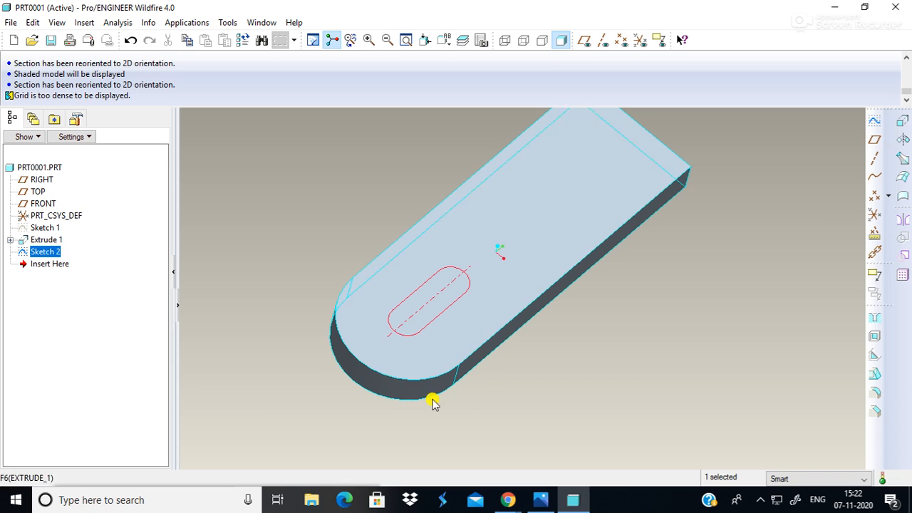
{"action": "left_click", "coordinate": [901, 122]}
{"action": "middle_click_drag", "start_coordinate": [639, 360], "coordinate": [613, 320]}
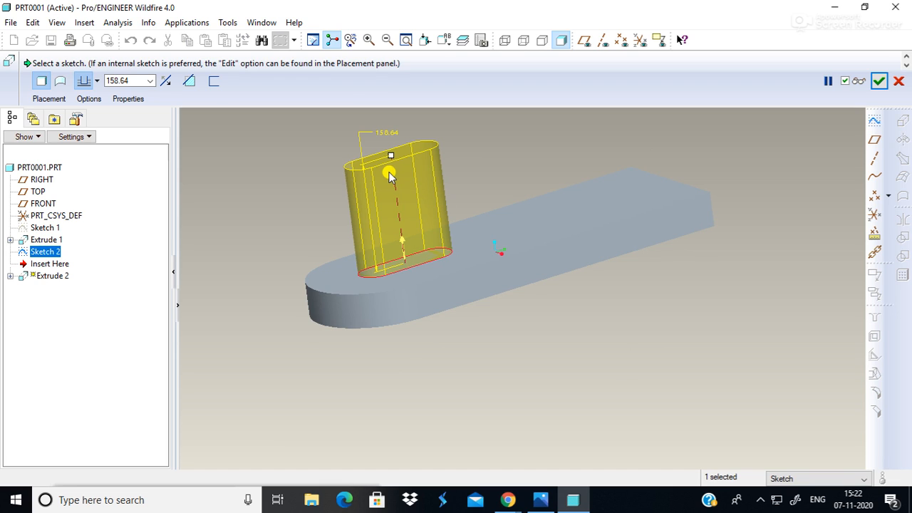
{"action": "left_click", "coordinate": [166, 81]}
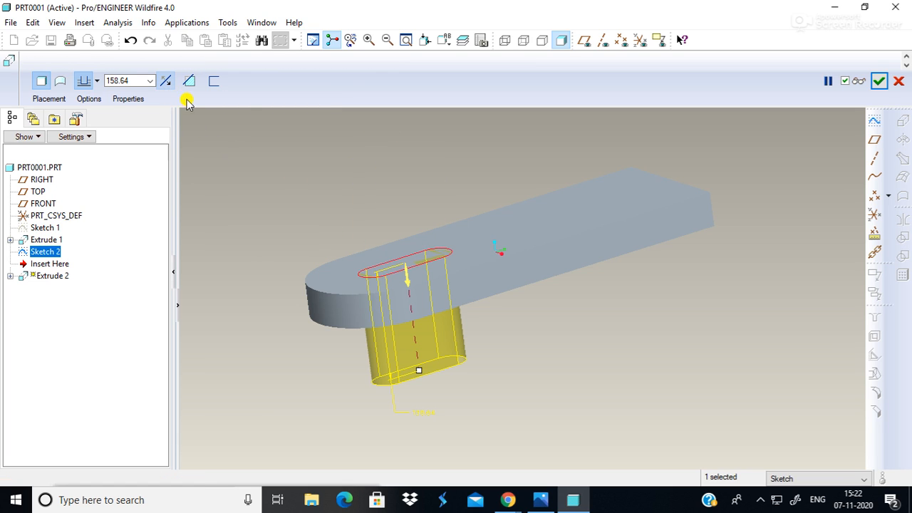
{"action": "left_click", "coordinate": [189, 82]}
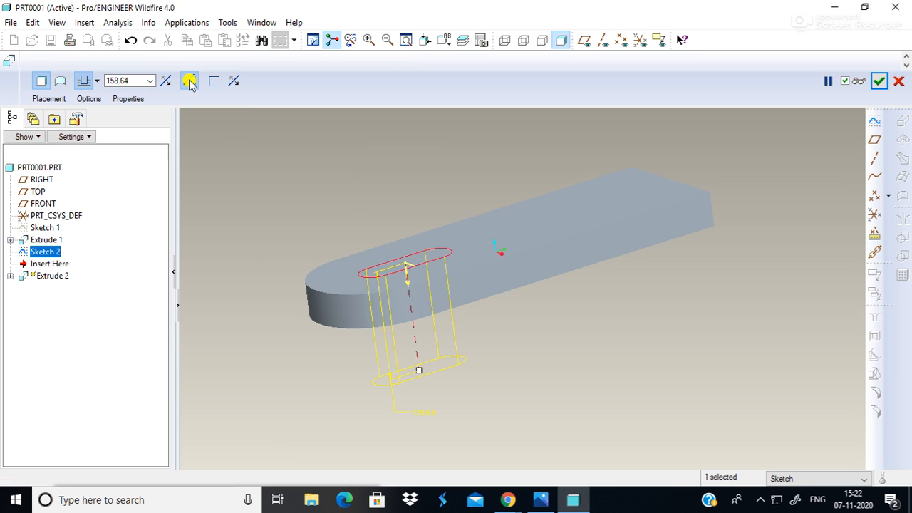
{"action": "left_click", "coordinate": [879, 81]}
{"action": "mouse_move", "coordinate": [776, 244]}
{"action": "middle_mouse_down"}
{"action": "mouse_move", "coordinate": [662, 354]}
{"action": "mouse_move", "coordinate": [708, 372]}
{"action": "mouse_move", "coordinate": [671, 397]}
{"action": "mouse_move", "coordinate": [694, 413]}
{"action": "middle_mouse_up"}
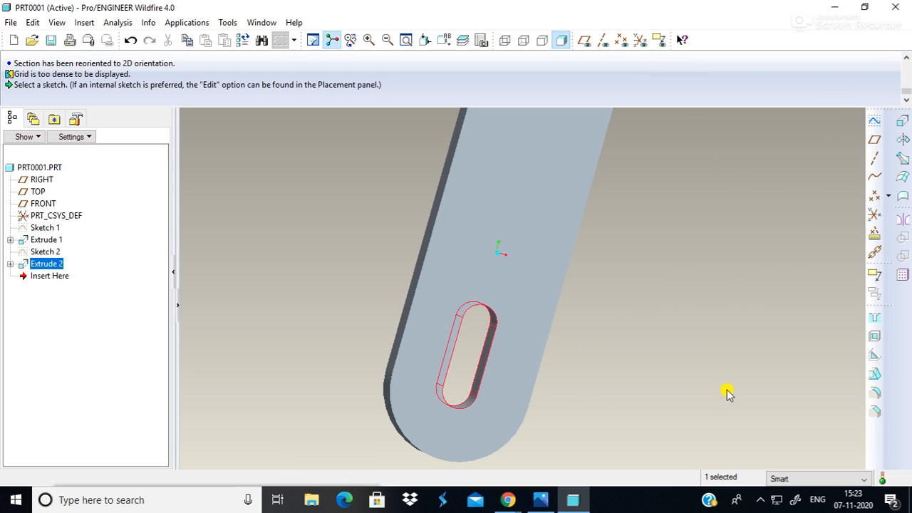
- Compare the slotted base plate with the bracket in the reference image and check where the datum planes lie
{"action": "middle_click_drag", "start_coordinate": [726, 388], "coordinate": [761, 330]}
{"action": "left_click", "coordinate": [540, 499]}
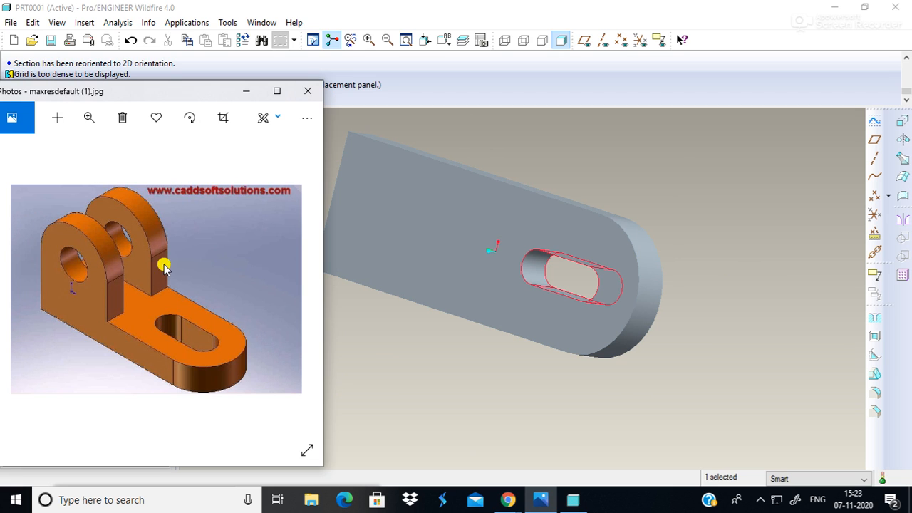
{"action": "left_click", "coordinate": [418, 425]}
{"action": "middle_click_drag", "start_coordinate": [418, 425], "coordinate": [560, 206]}
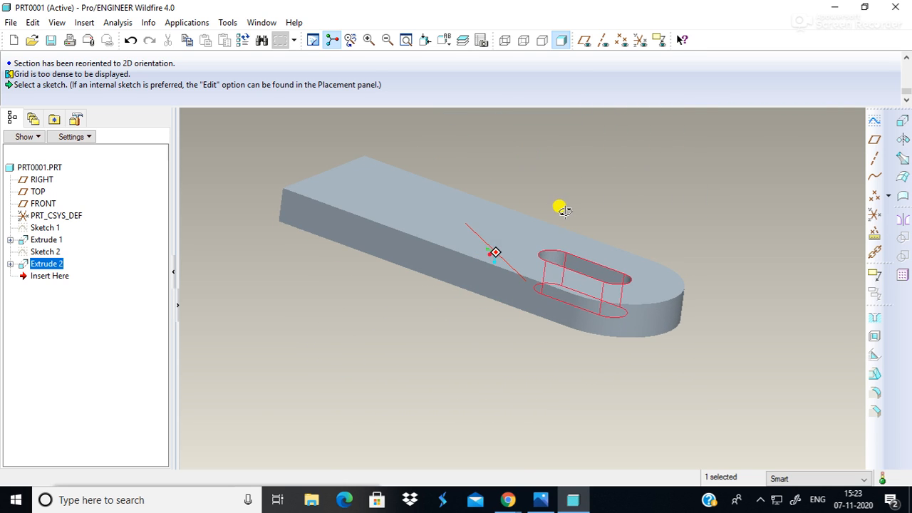
{"action": "left_click", "coordinate": [525, 498]}
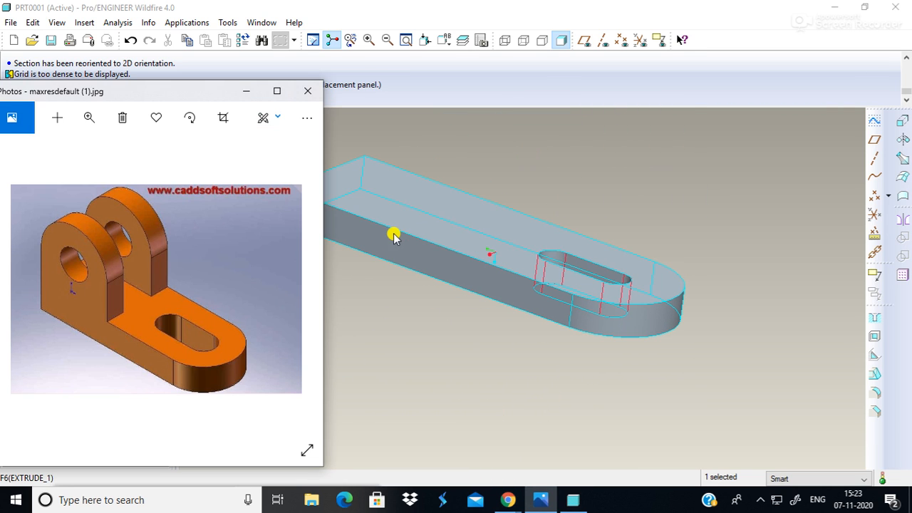
{"action": "left_click", "coordinate": [507, 388]}
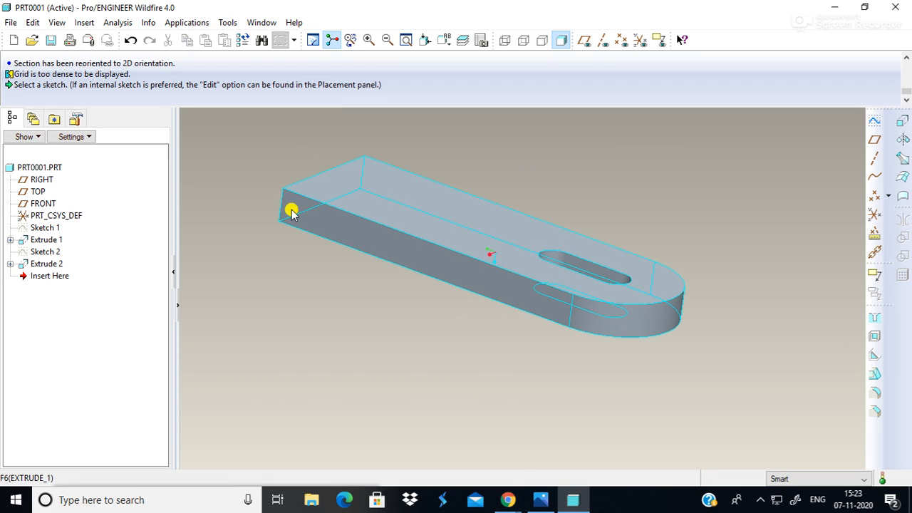
{"action": "left_click", "coordinate": [584, 41]}
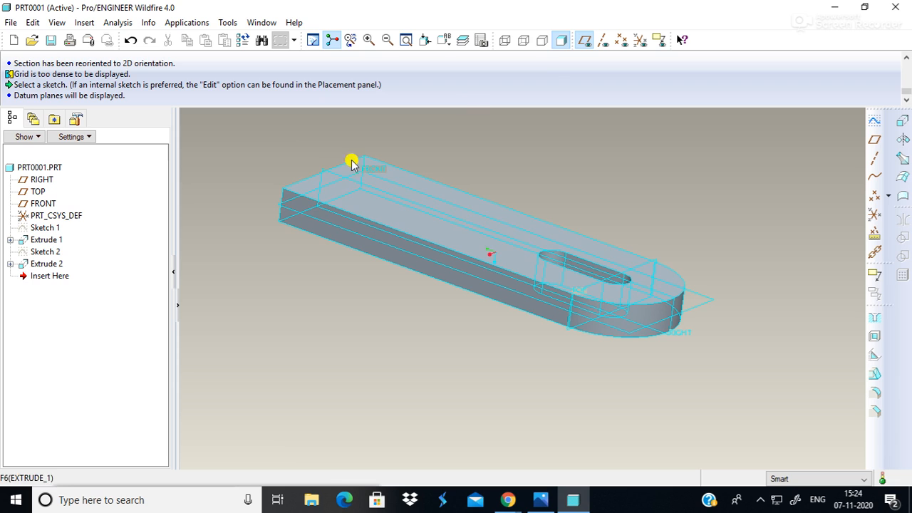
{"action": "left_click", "coordinate": [584, 40]}
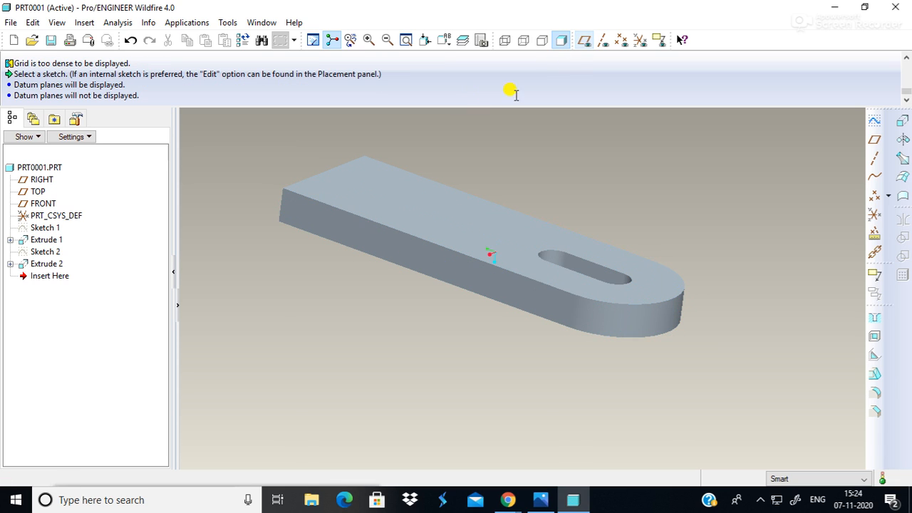
{"action": "left_click", "coordinate": [306, 217]}
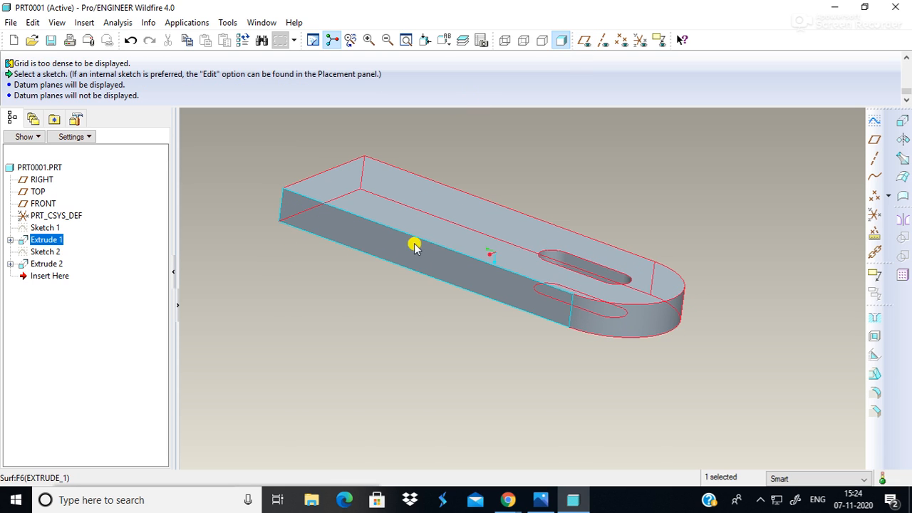
{"action": "left_click", "coordinate": [446, 260]}
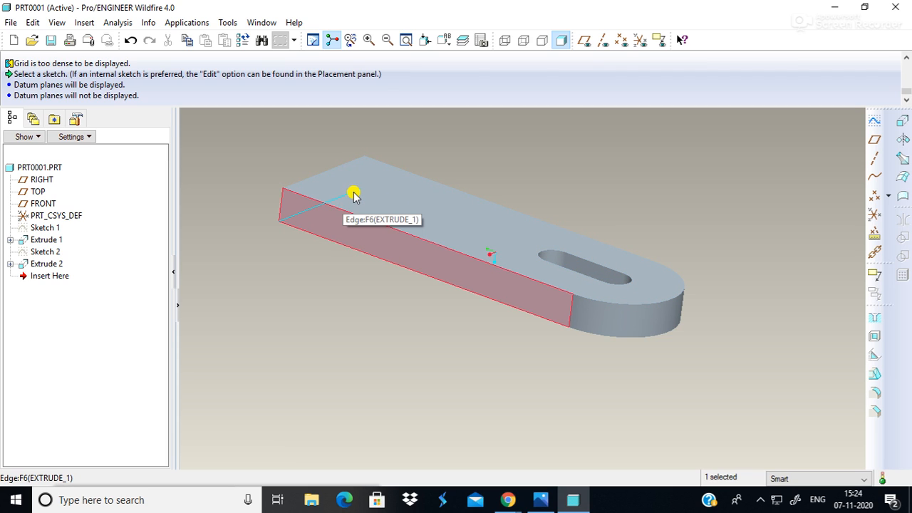
{"action": "left_click", "coordinate": [875, 142]}
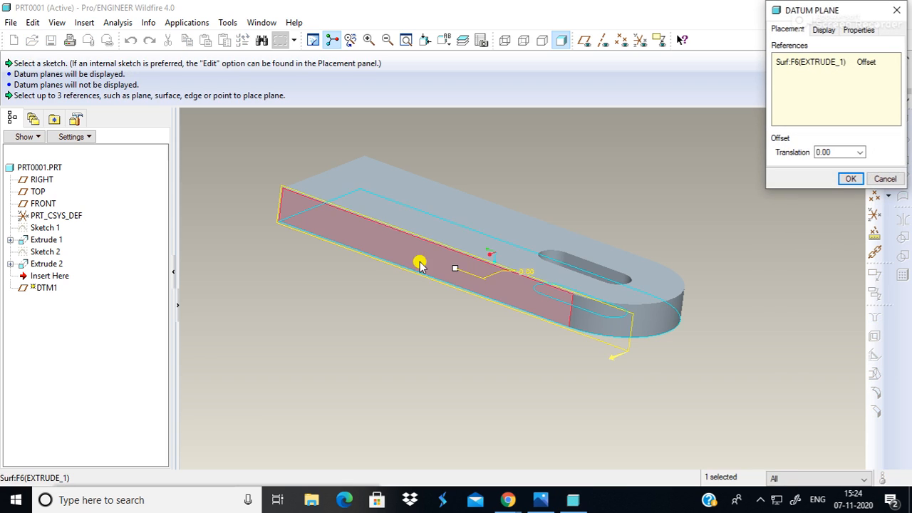
{"action": "left_click_drag", "start_coordinate": [458, 279], "coordinate": [480, 263]}
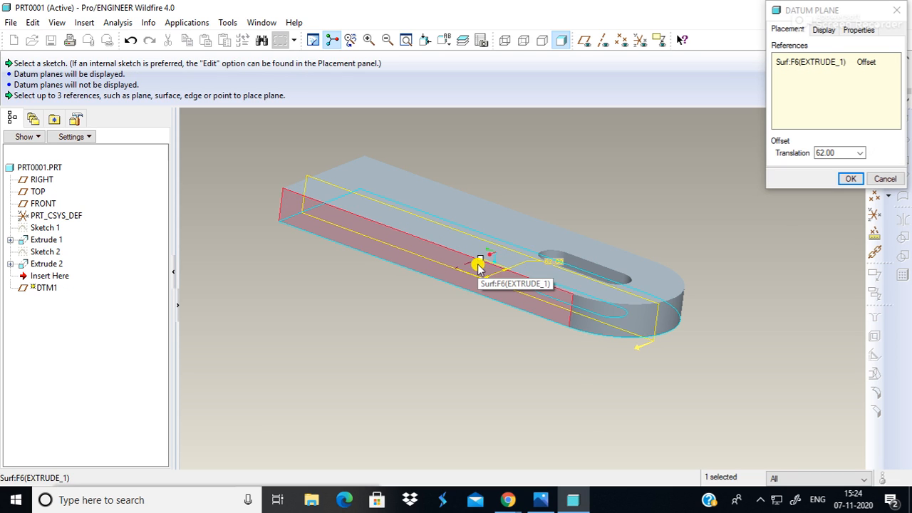
{"action": "left_click", "coordinate": [885, 180]}
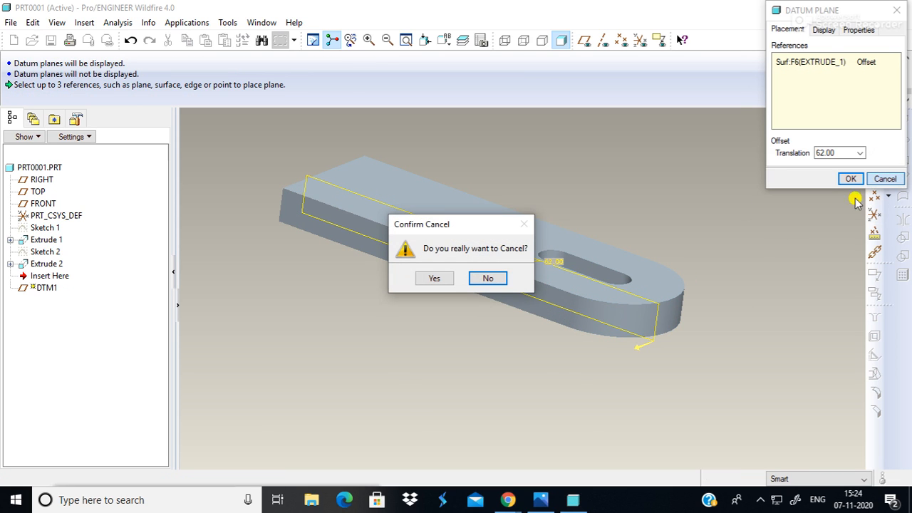
{"action": "left_click", "coordinate": [433, 279]}
{"action": "left_click", "coordinate": [343, 329]}
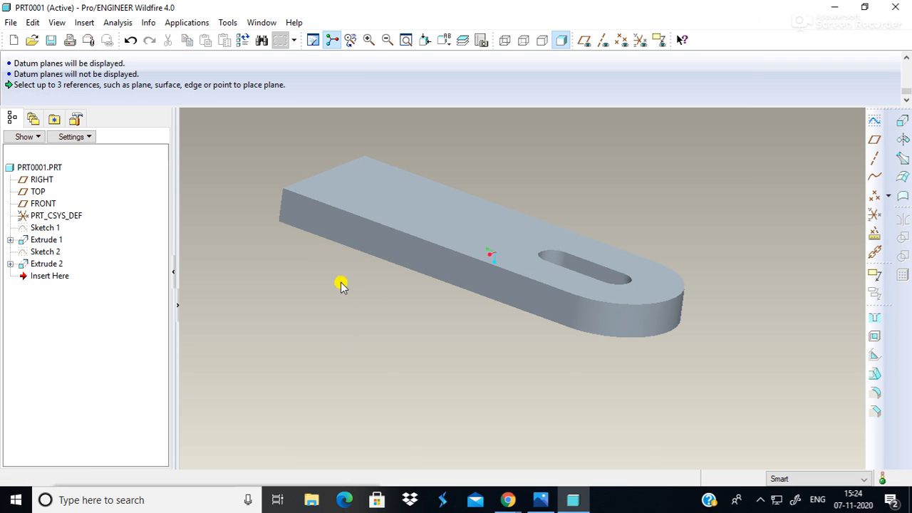
- Select the long side face of the base plate and examine the holed lugs in the reference image
{"action": "left_click", "coordinate": [341, 236]}
{"action": "left_click", "coordinate": [418, 340]}
{"action": "double_click", "coordinate": [379, 250]}
{"action": "left_click", "coordinate": [309, 282]}
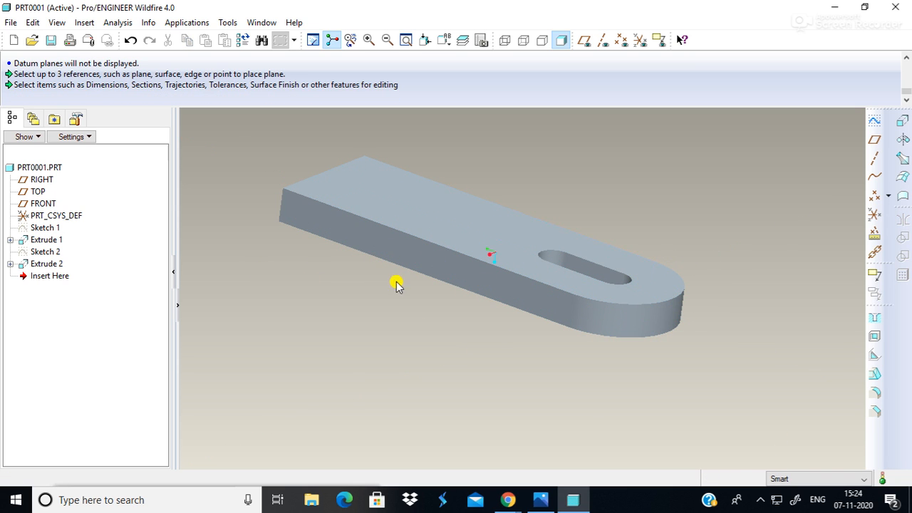
{"action": "left_click", "coordinate": [301, 197]}
{"action": "left_click", "coordinate": [302, 204]}
{"action": "left_click", "coordinate": [396, 251]}
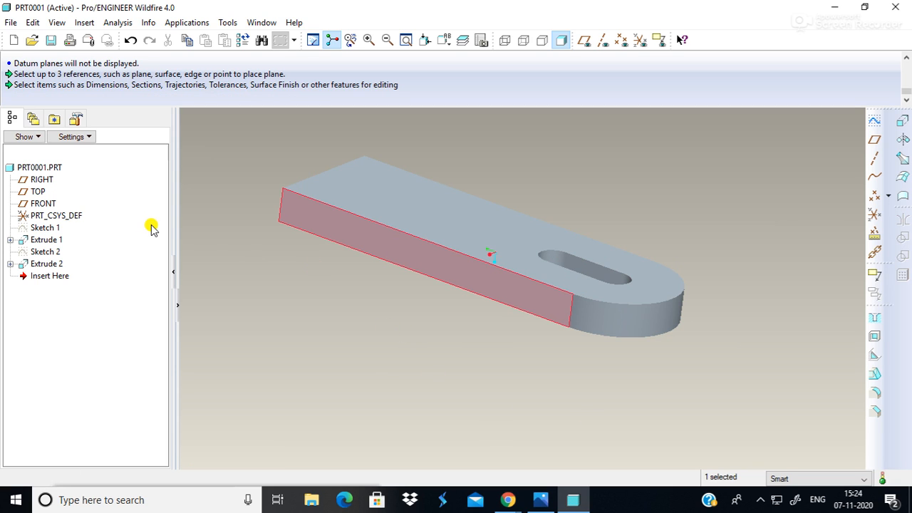
{"action": "left_click", "coordinate": [536, 503]}
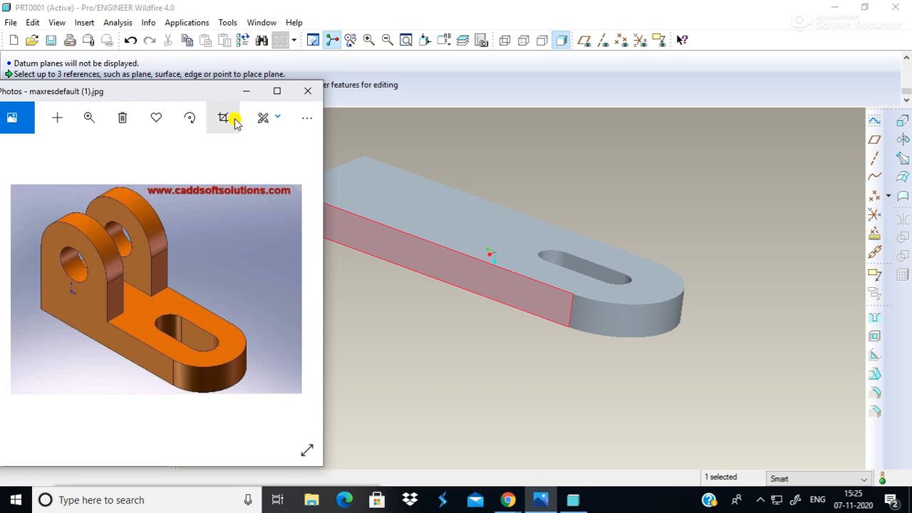
{"action": "left_click_drag", "start_coordinate": [181, 98], "coordinate": [273, 117]}
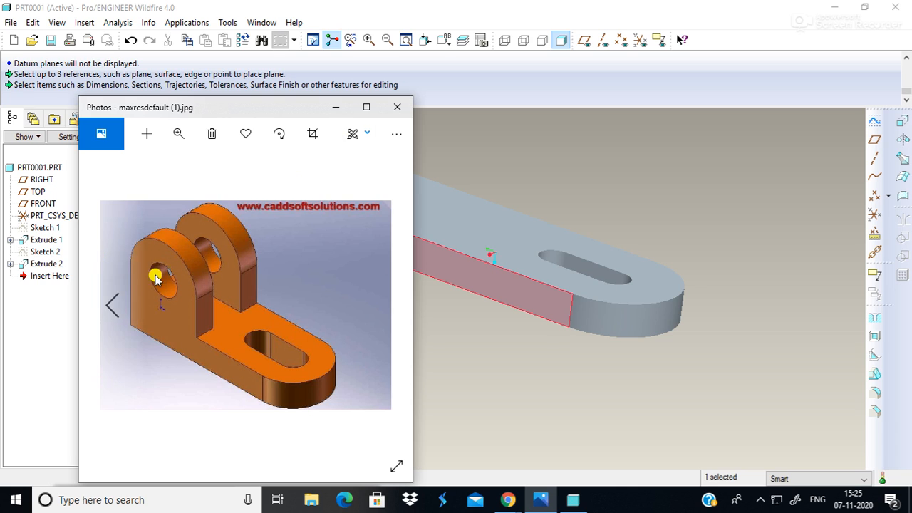
{"action": "left_click", "coordinate": [335, 109]}
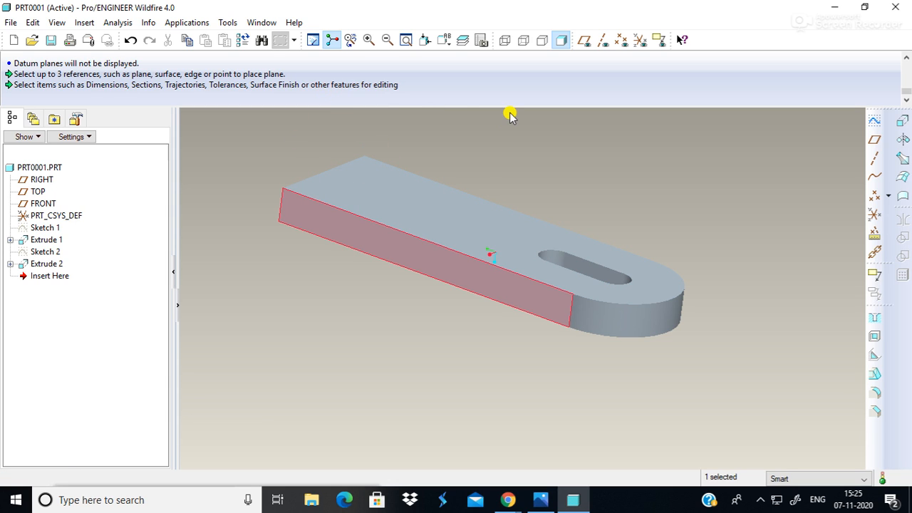
{"action": "left_click", "coordinate": [870, 120]}
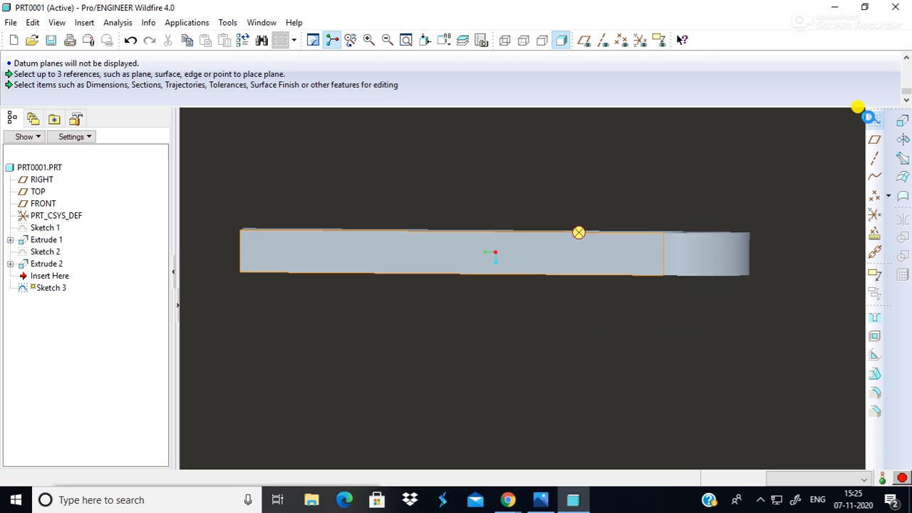
{"action": "left_click", "coordinate": [503, 292]}
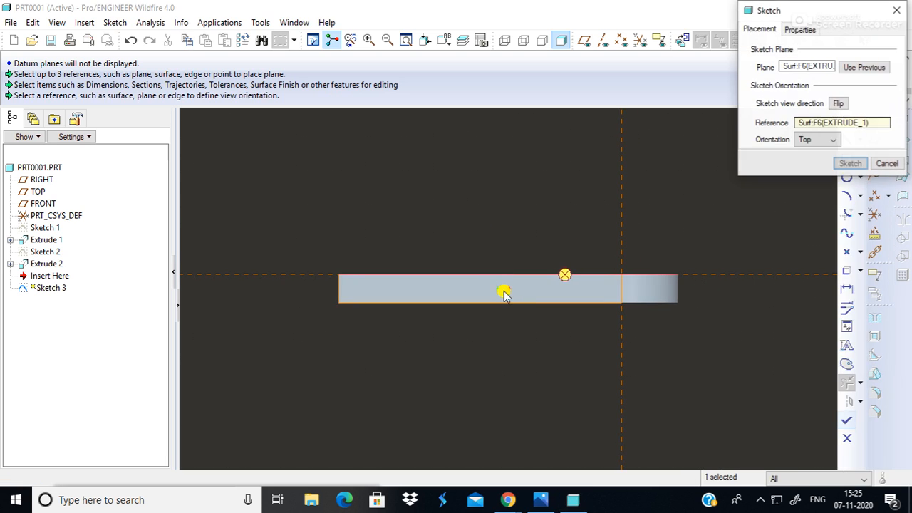
{"action": "left_click", "coordinate": [899, 168]}
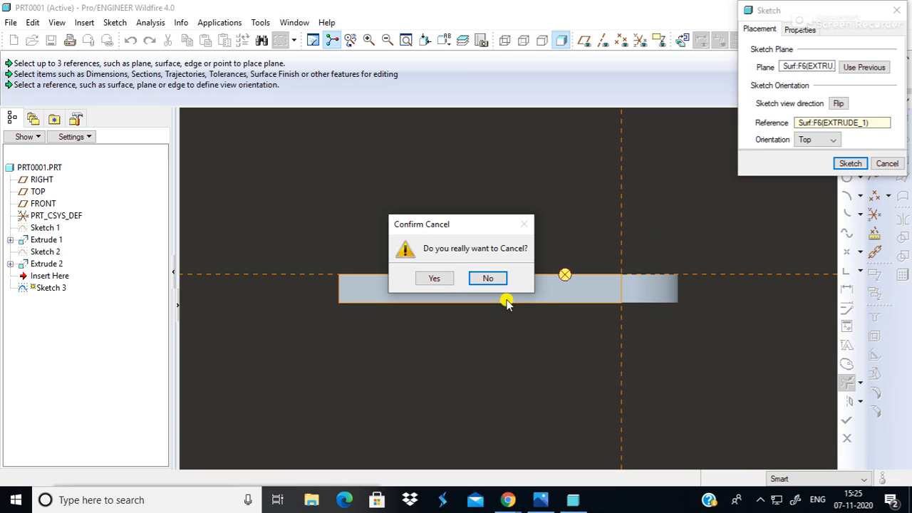
{"action": "left_click", "coordinate": [428, 279]}
{"action": "left_click", "coordinate": [768, 305]}
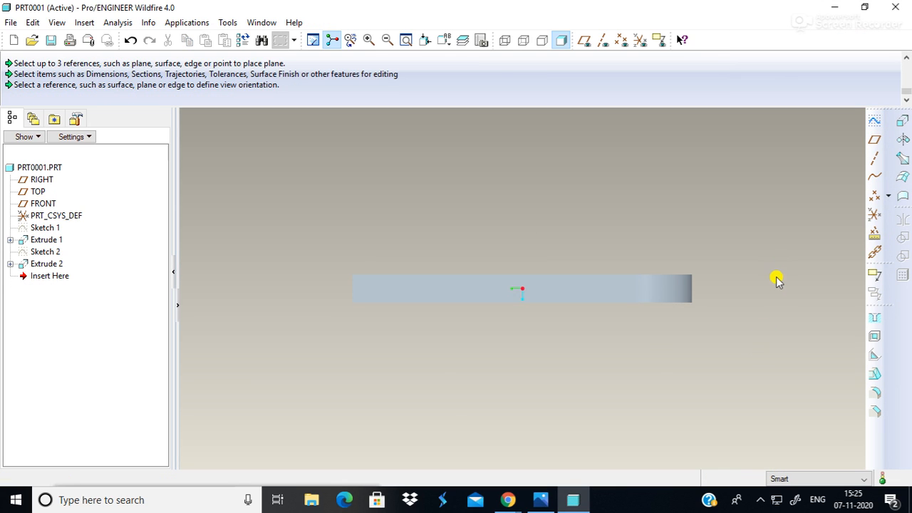
{"action": "key", "text": "ctrl+d"}
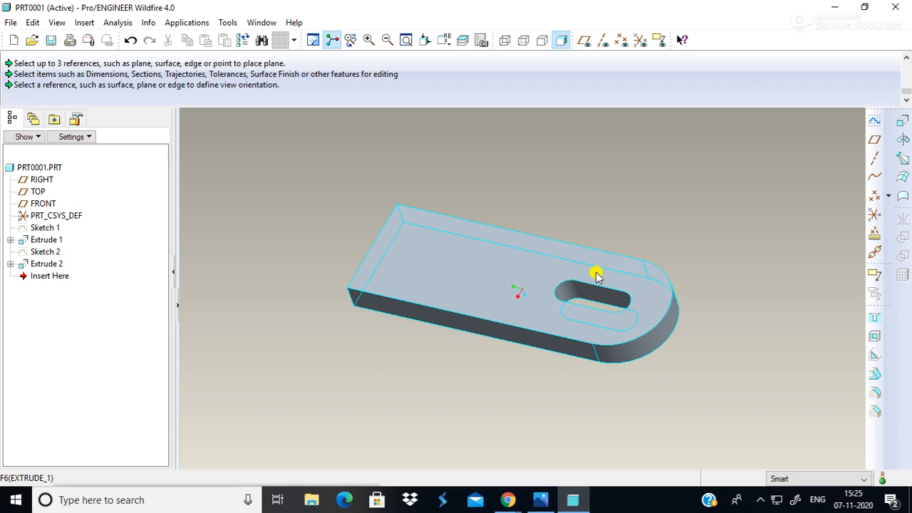
{"action": "left_click", "coordinate": [443, 318]}
{"action": "left_click", "coordinate": [445, 322]}
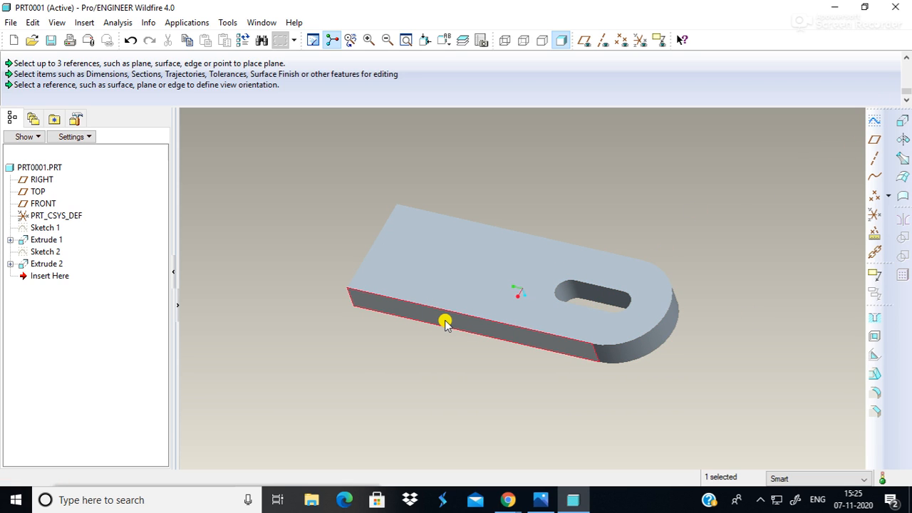
{"action": "middle_click_drag", "start_coordinate": [444, 322], "coordinate": [442, 278]}
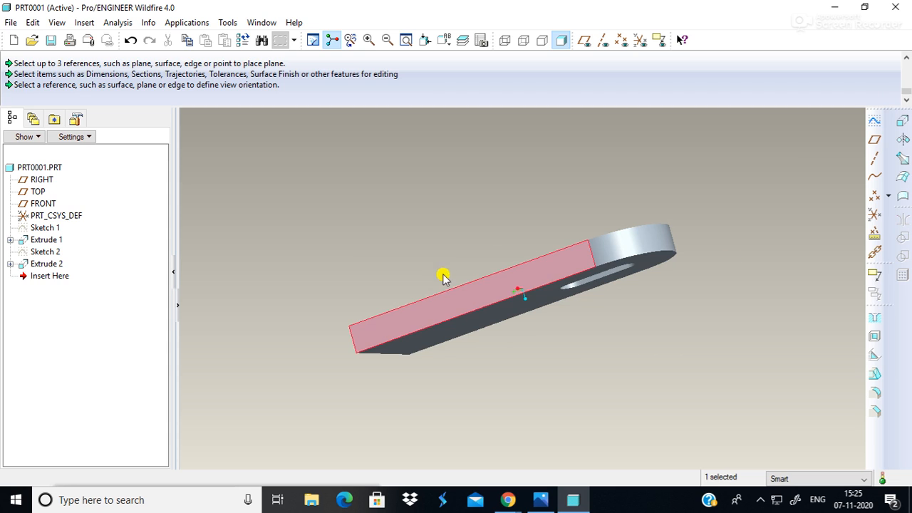
{"action": "middle_click_drag", "start_coordinate": [535, 334], "coordinate": [560, 362]}
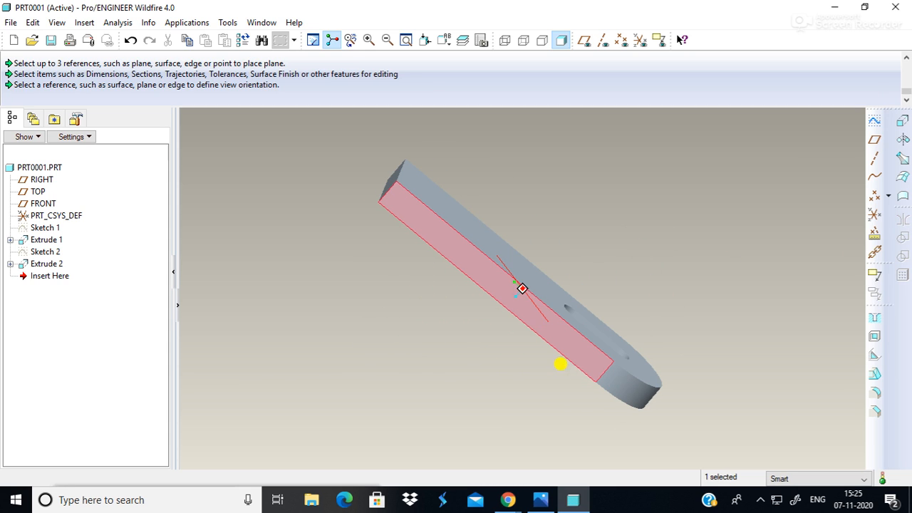
{"action": "left_click", "coordinate": [903, 122]}
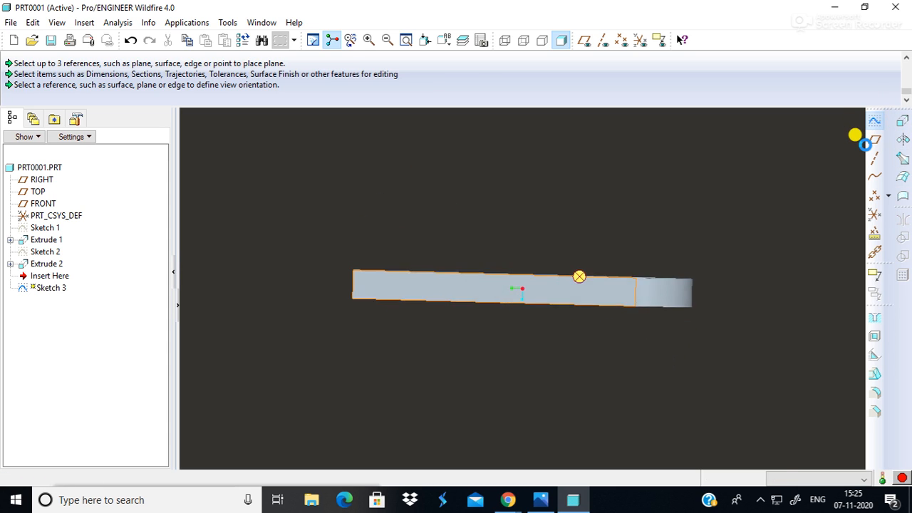
{"action": "left_click", "coordinate": [884, 163]}
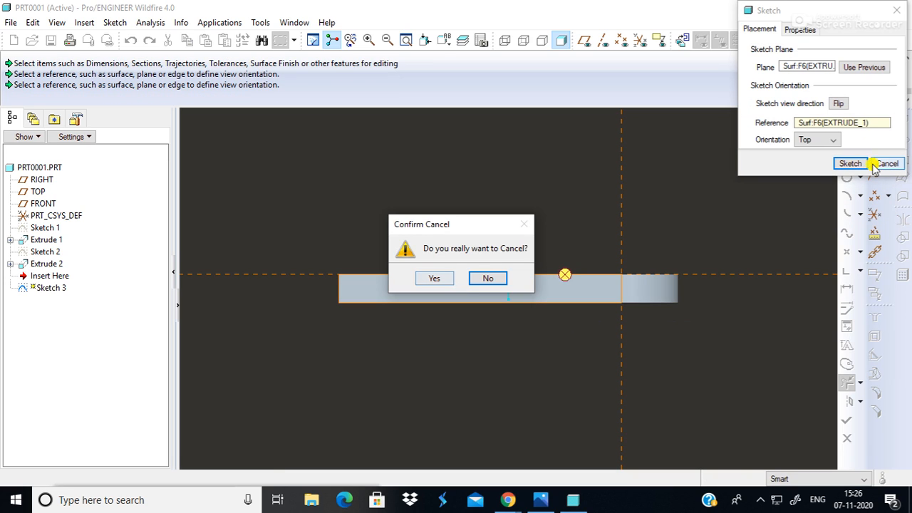
{"action": "left_click", "coordinate": [431, 279]}
{"action": "mouse_move", "coordinate": [706, 238]}
{"action": "middle_mouse_down"}
{"action": "mouse_move", "coordinate": [743, 244]}
{"action": "mouse_move", "coordinate": [718, 258]}
{"action": "middle_mouse_up"}
{"action": "left_click", "coordinate": [718, 257]}
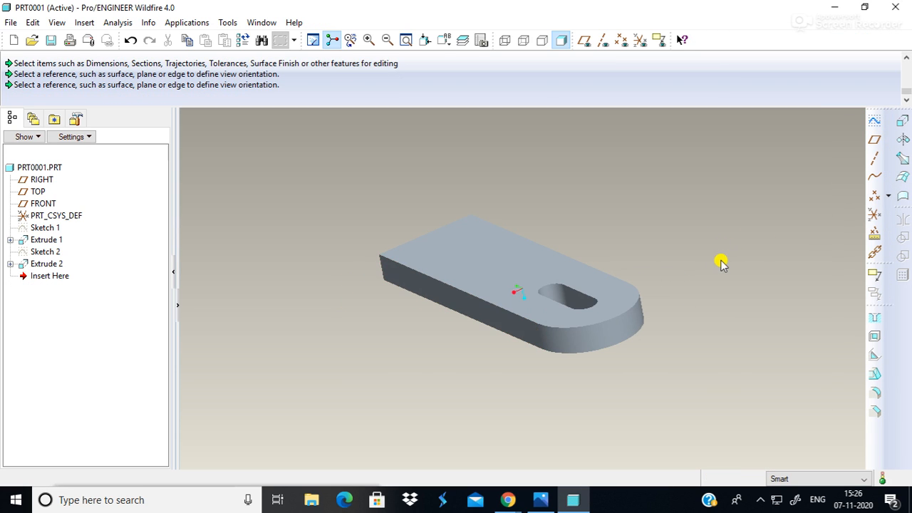
{"action": "left_click", "coordinate": [876, 126]}
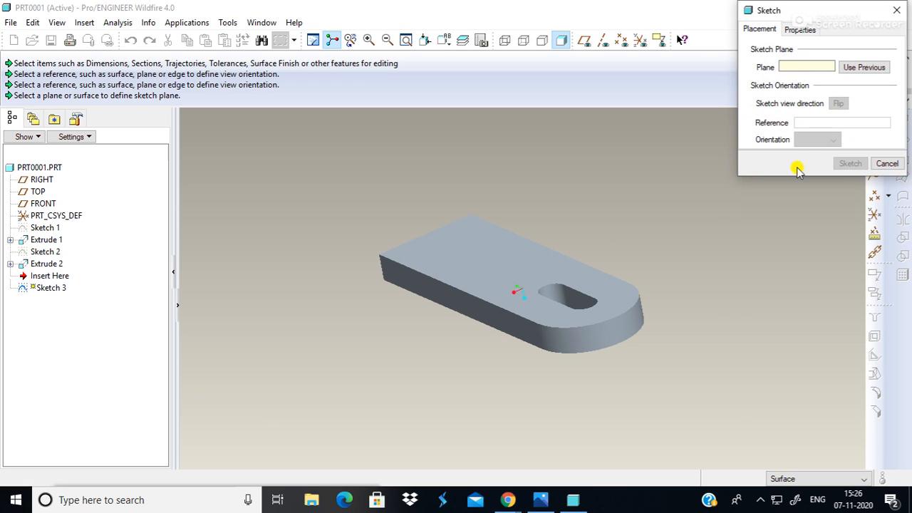
{"action": "left_click", "coordinate": [432, 297]}
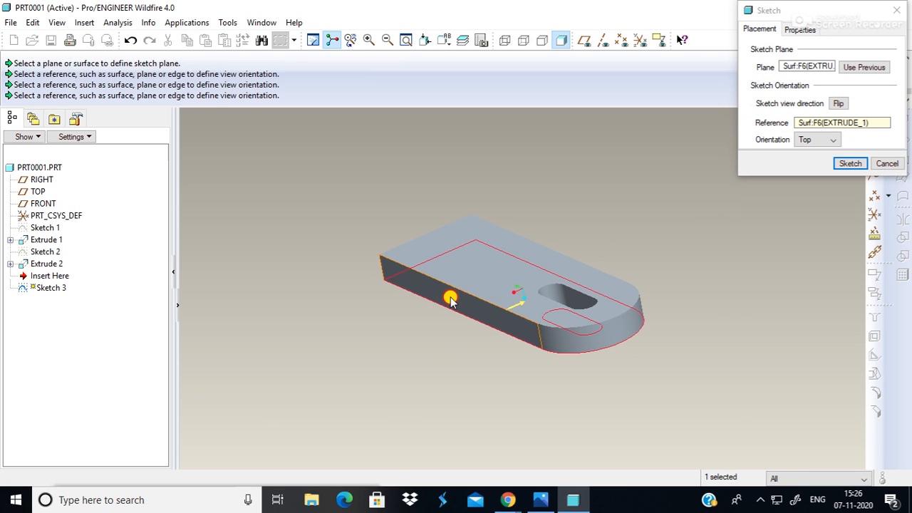
{"action": "left_click", "coordinate": [388, 267]}
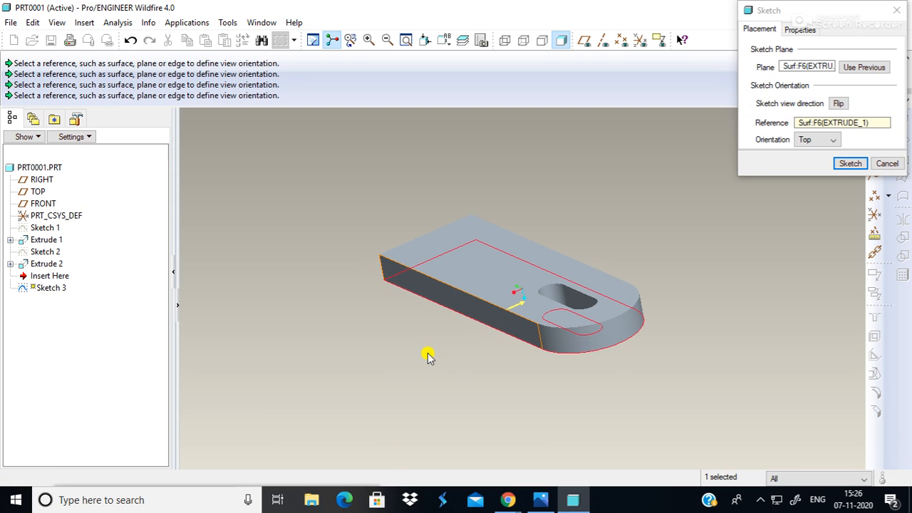
{"action": "middle_click_drag", "start_coordinate": [428, 356], "coordinate": [431, 340]}
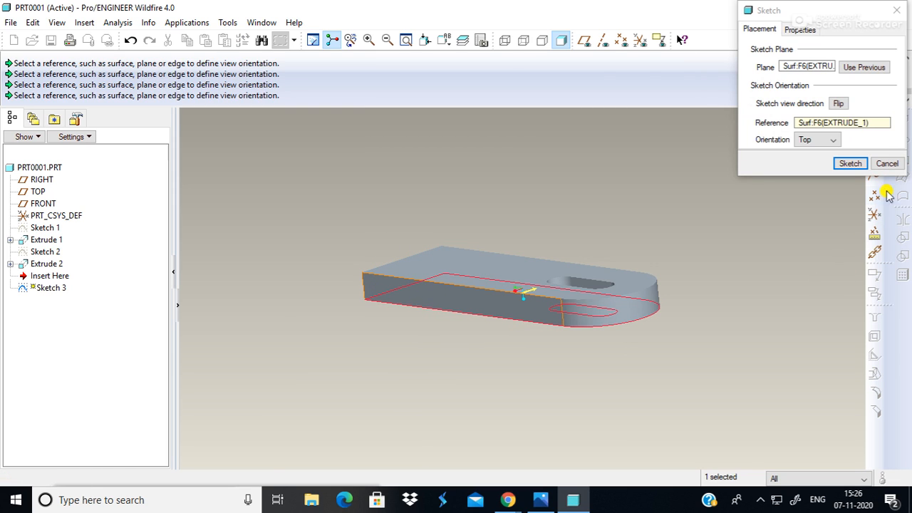
{"action": "left_click", "coordinate": [886, 164]}
- Start a sketch on the long side face of the base plate, keeping the default reference with Top orientation
{"action": "left_click", "coordinate": [423, 278]}
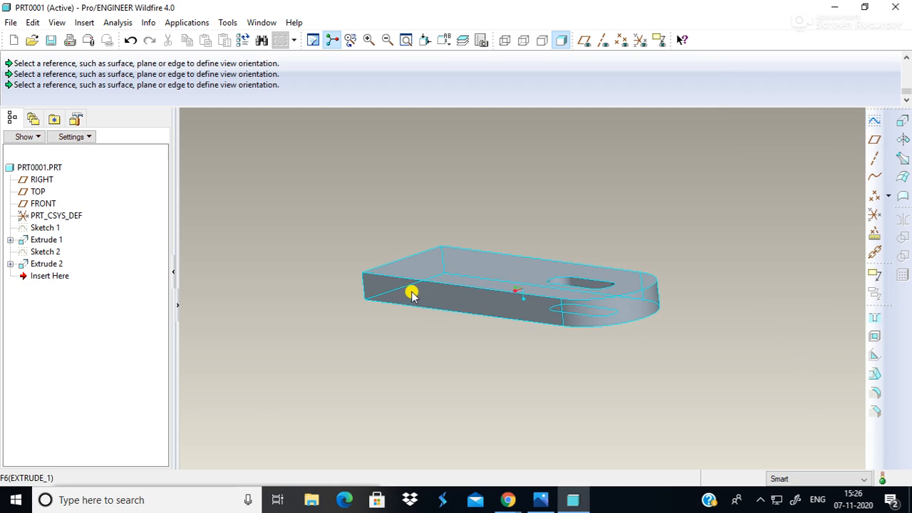
{"action": "left_click", "coordinate": [409, 297]}
{"action": "left_click", "coordinate": [388, 294]}
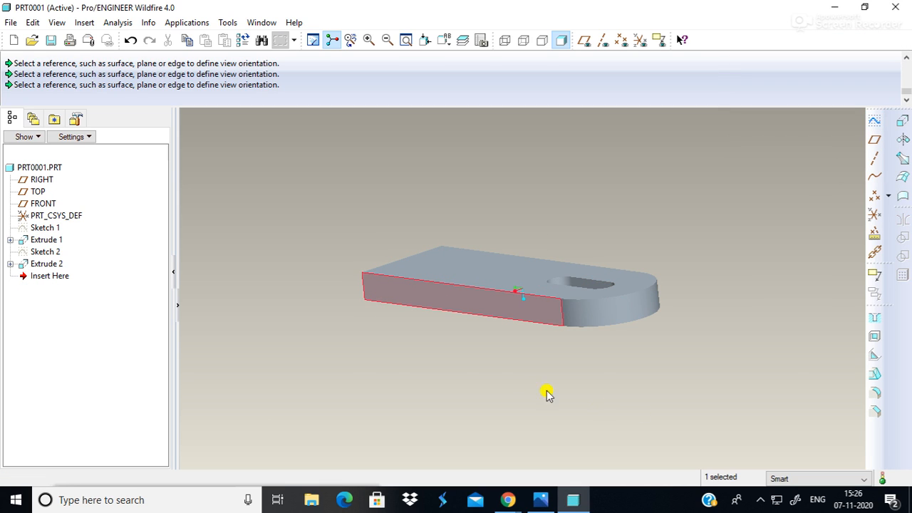
{"action": "left_click", "coordinate": [873, 120]}
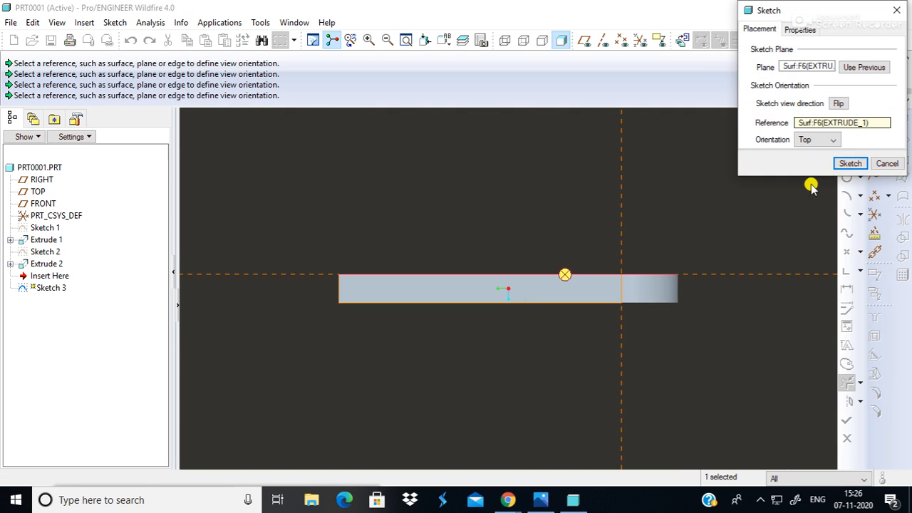
{"action": "left_click", "coordinate": [849, 163]}
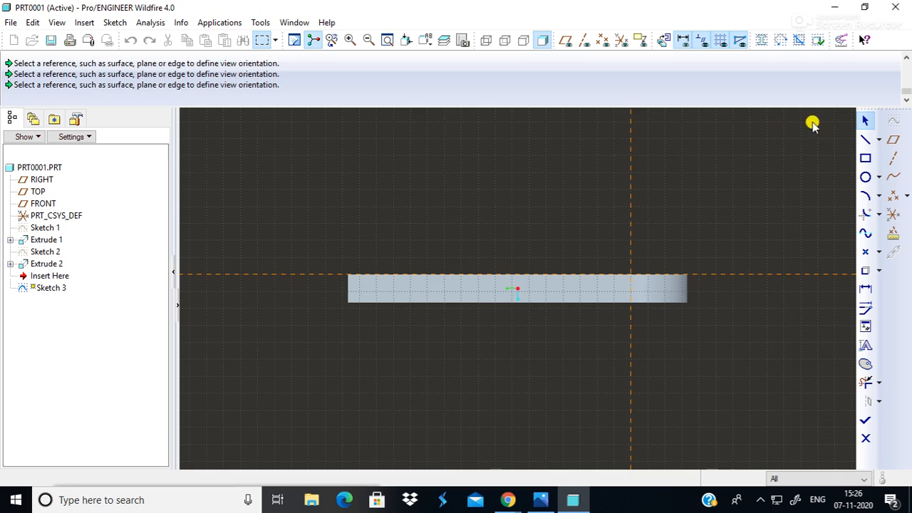
- Draw a horizontal and a vertical centerline along the two sketch references, crossing at their intersection
{"action": "left_click", "coordinate": [879, 141]}
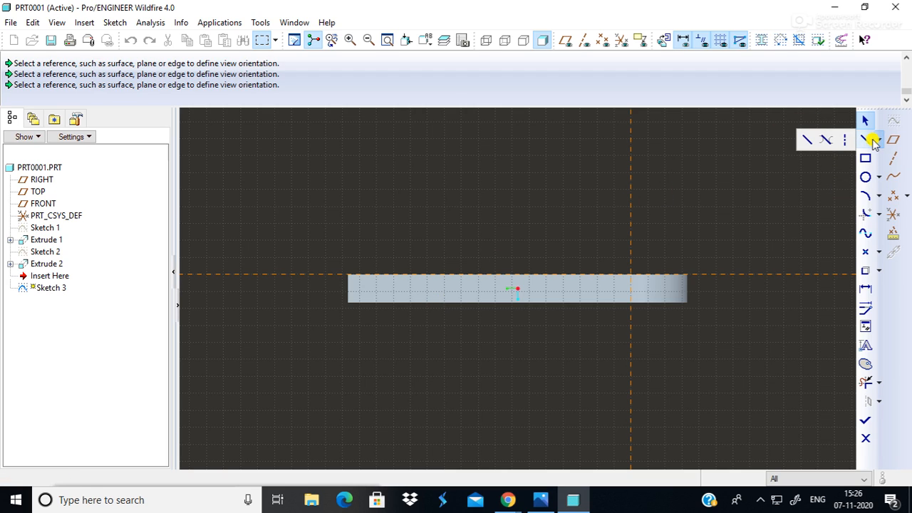
{"action": "left_click", "coordinate": [841, 141]}
{"action": "left_click", "coordinate": [632, 274]}
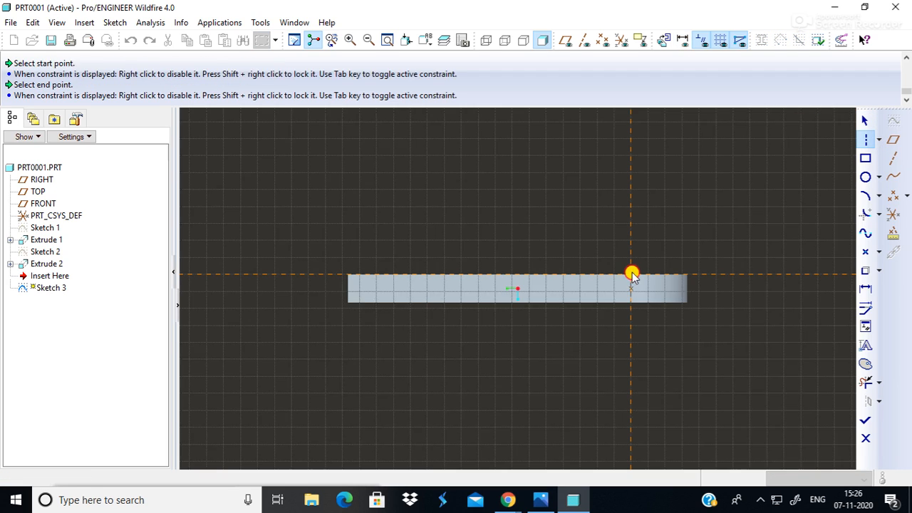
{"action": "left_click", "coordinate": [635, 273]}
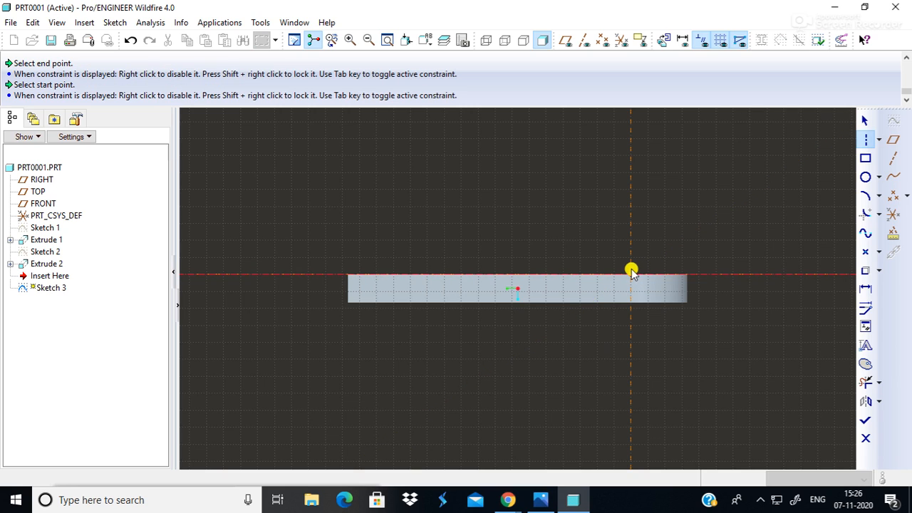
{"action": "left_click", "coordinate": [629, 275]}
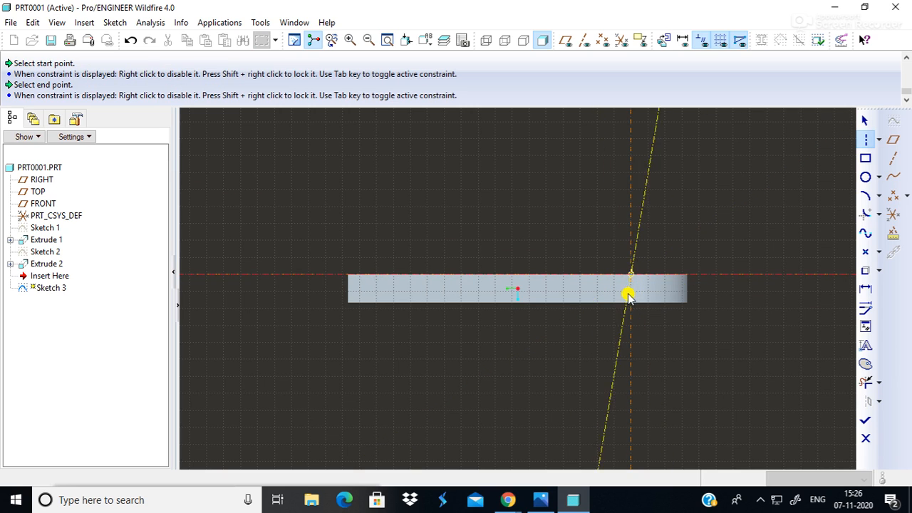
{"action": "left_click", "coordinate": [632, 301]}
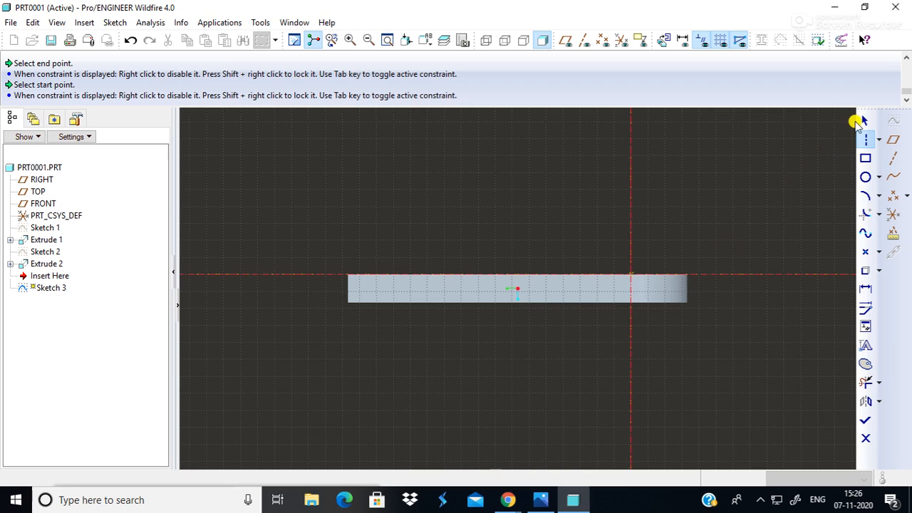
{"action": "left_click", "coordinate": [861, 123]}
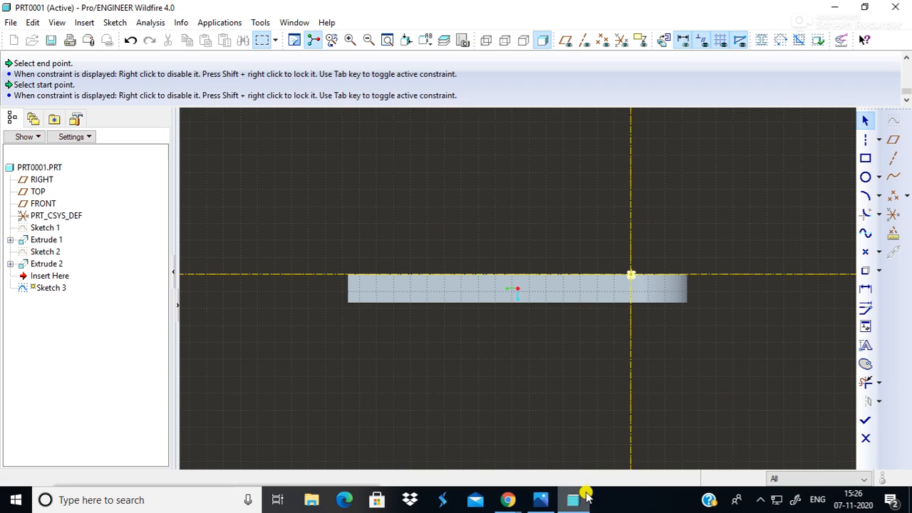
- Sketch a rectangle about 221 mm wide and 258 mm high, standing on the plate's upper edge from its square end
{"action": "left_click", "coordinate": [865, 155]}
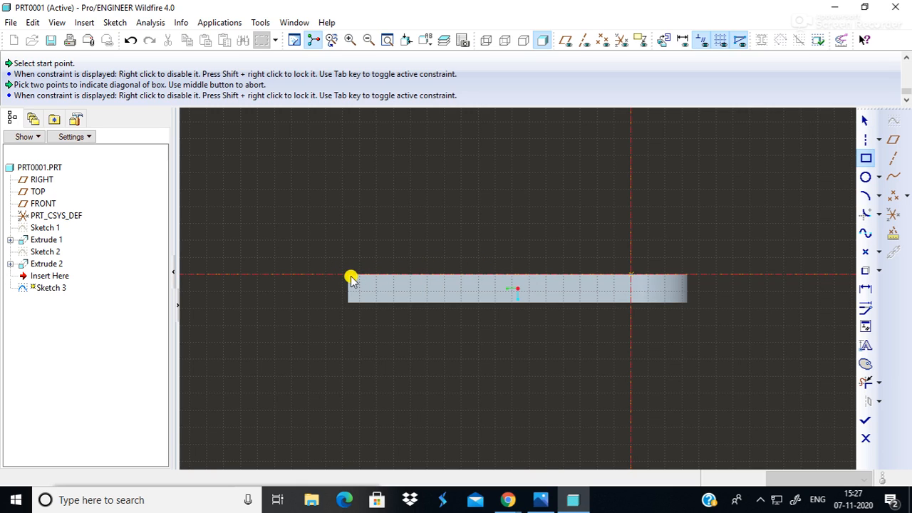
{"action": "left_click", "coordinate": [348, 276]}
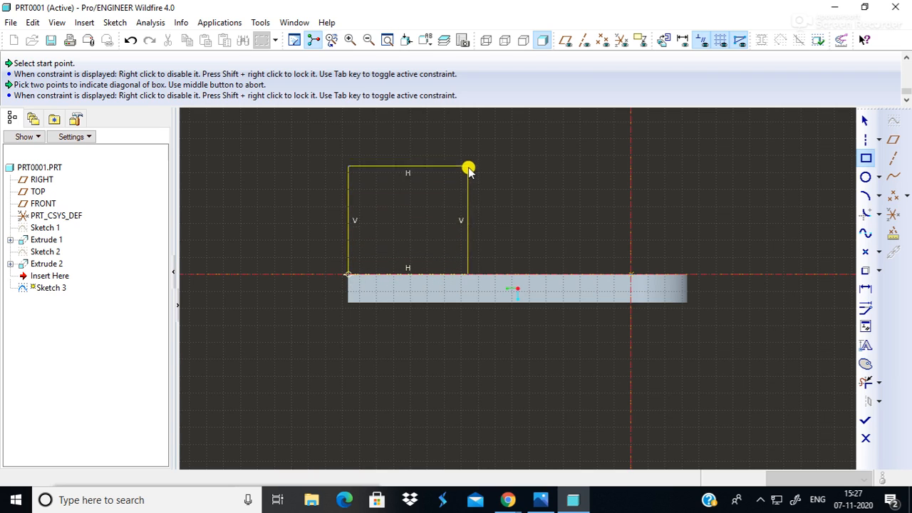
{"action": "left_click", "coordinate": [474, 130]}
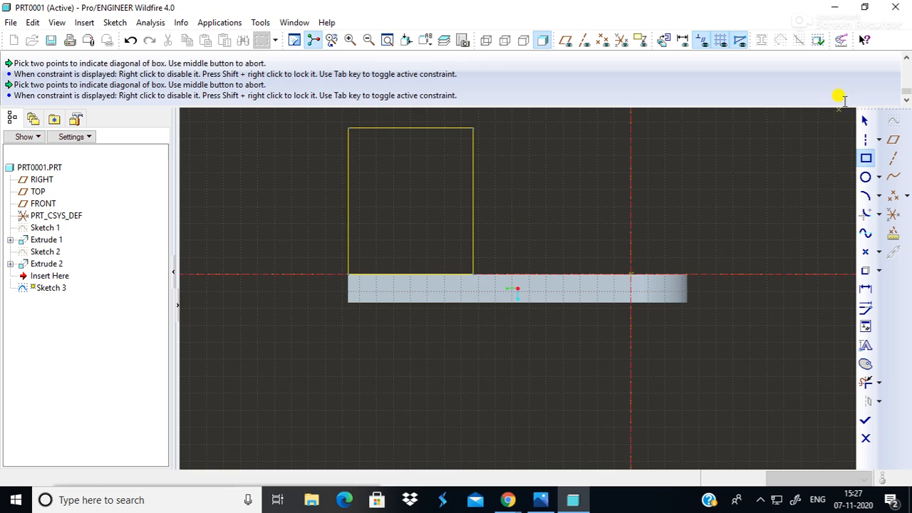
{"action": "left_click", "coordinate": [864, 122]}
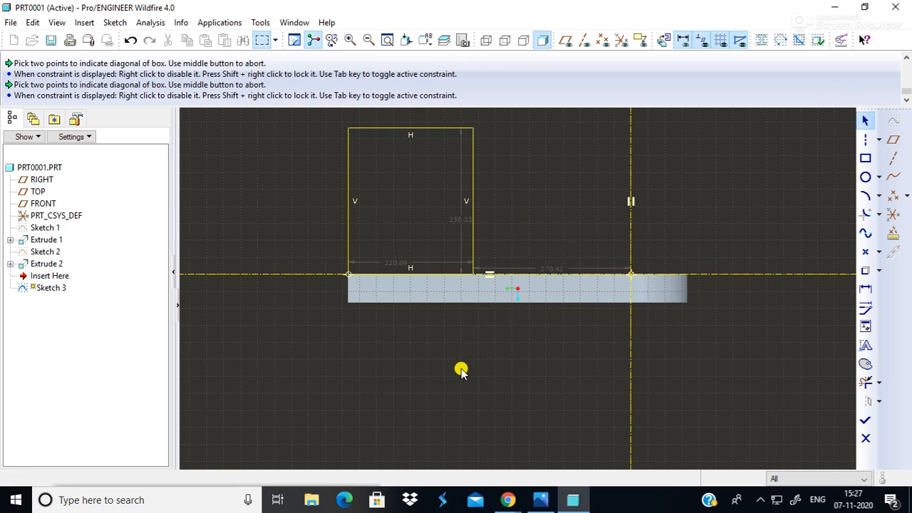
- Set the rectangle's width to 200 mm and the distance from its near side to the vertical centerline to 300 mm
{"action": "double_click", "coordinate": [384, 265]}
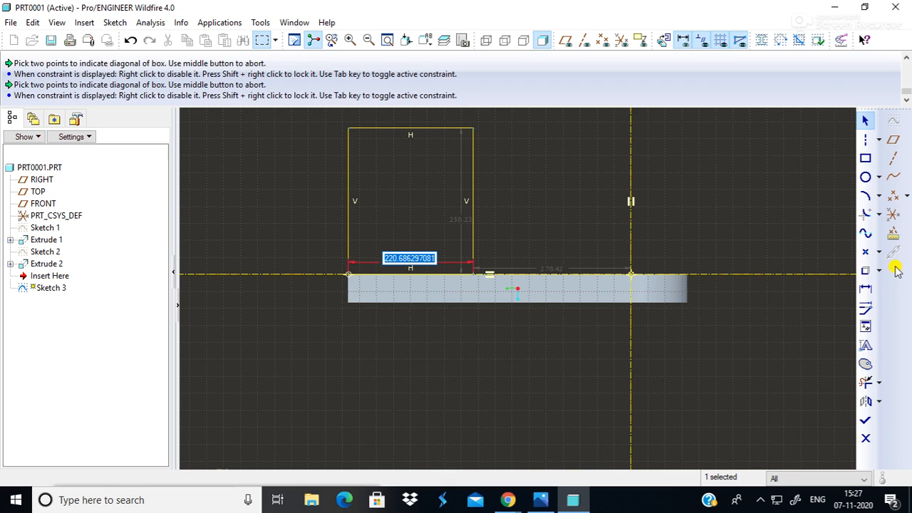
{"action": "type", "text": "2"}
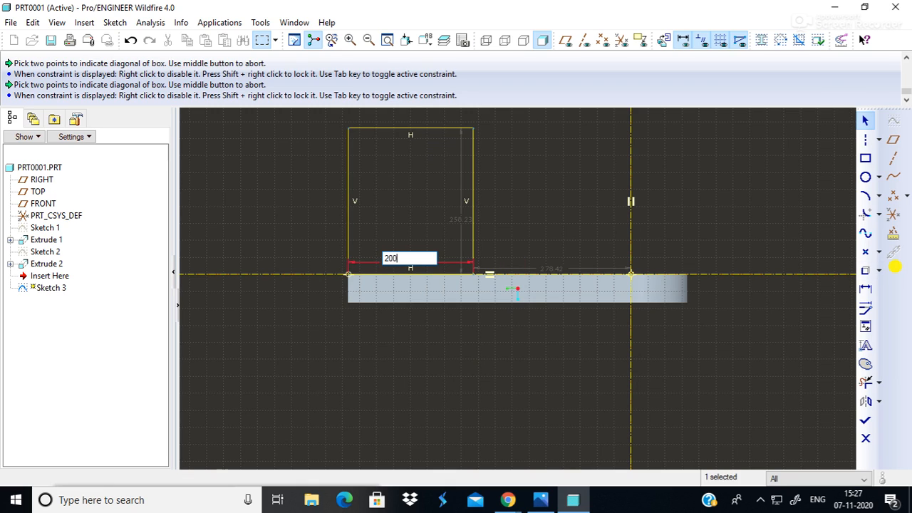
{"action": "type", "text": "00"}
{"action": "key", "text": "Return"}
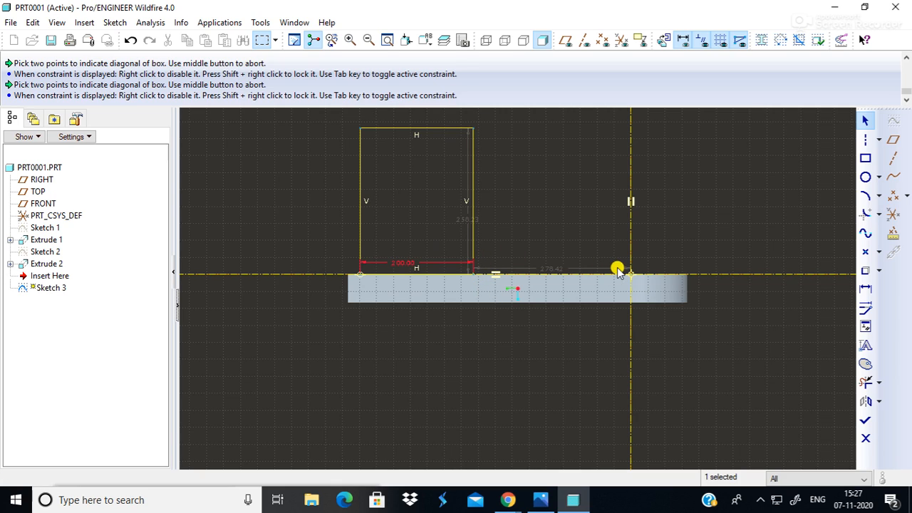
{"action": "double_click", "coordinate": [553, 269]}
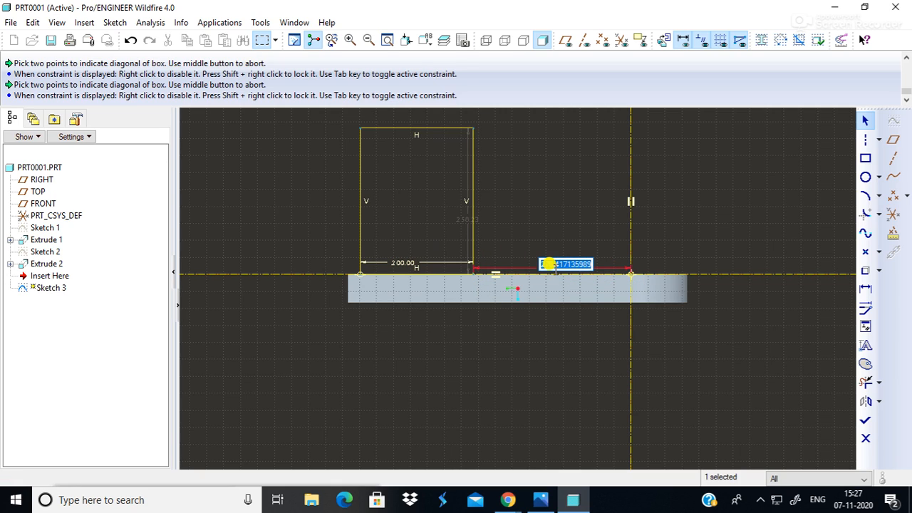
{"action": "type", "text": "3"}
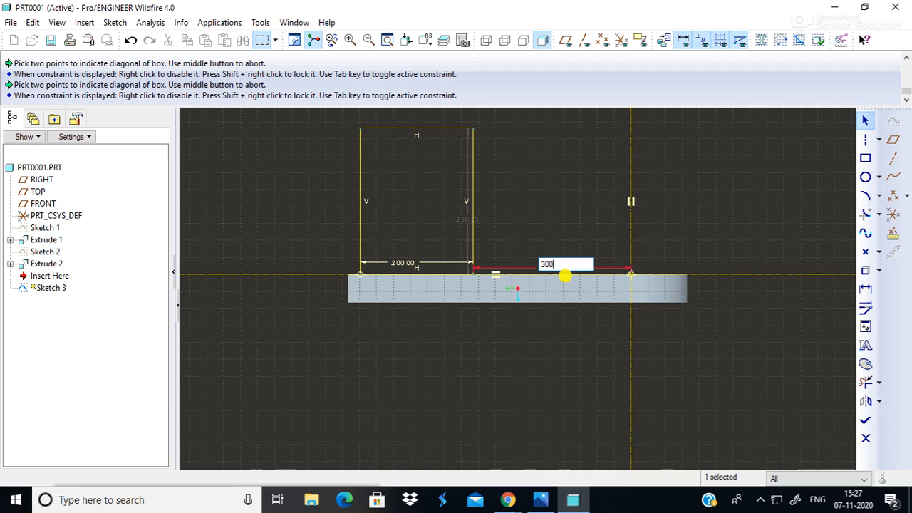
{"action": "type", "text": "00"}
{"action": "key", "text": "Return"}
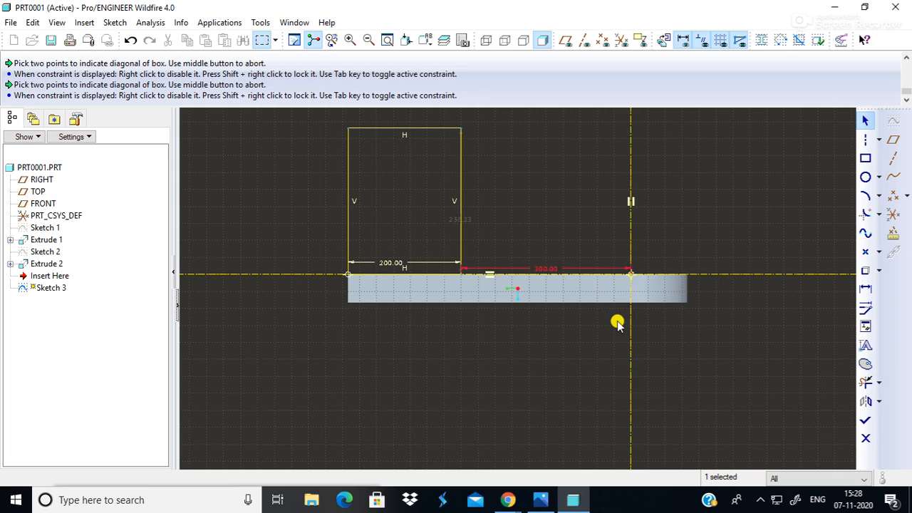
- Set the height of the rectangle standing on the base plate to 200 mm
{"action": "left_click", "coordinate": [554, 273]}
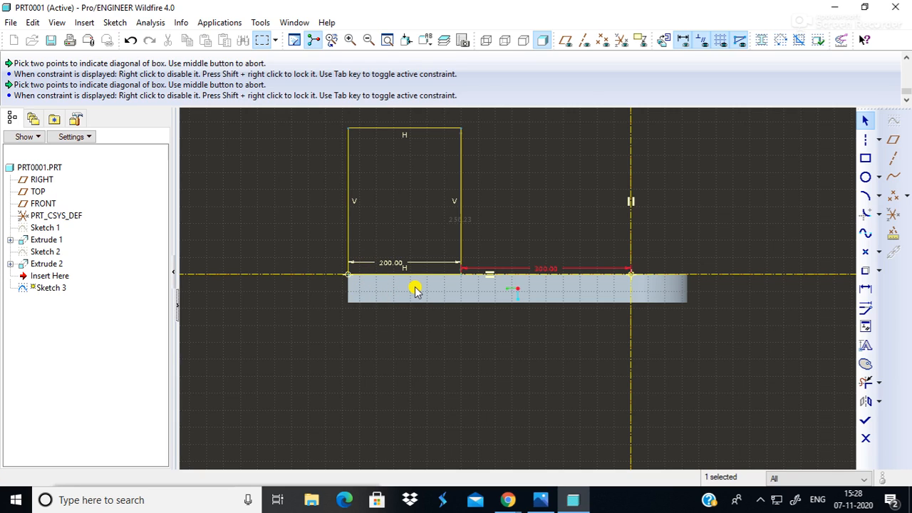
{"action": "double_click", "coordinate": [459, 217]}
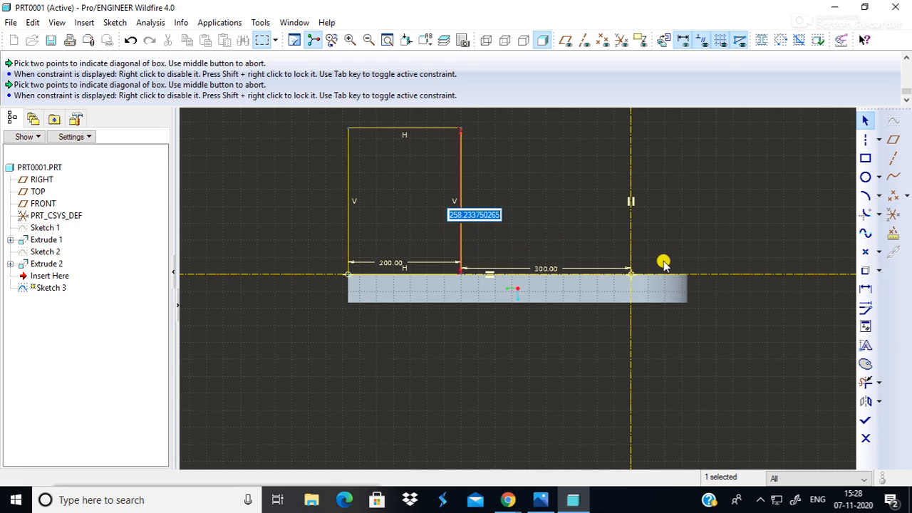
{"action": "type", "text": "20"}
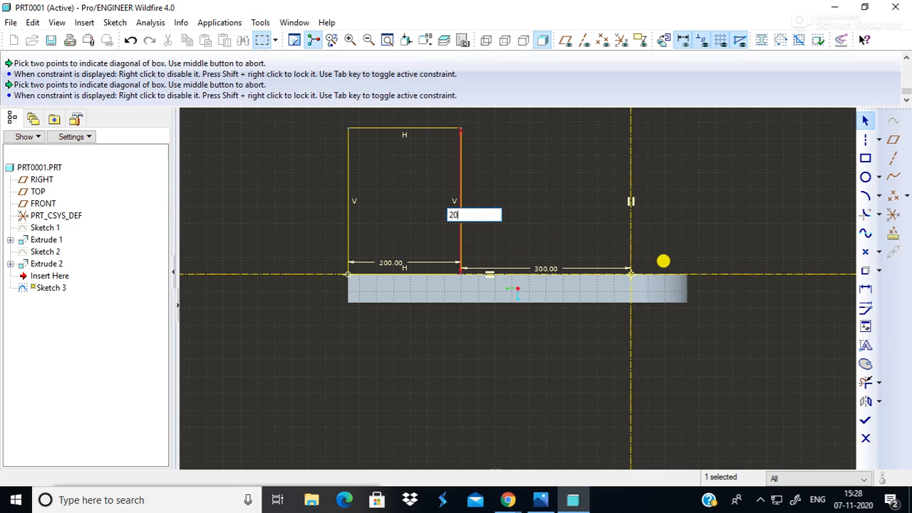
{"action": "type", "text": "0"}
{"action": "key", "text": "Return"}
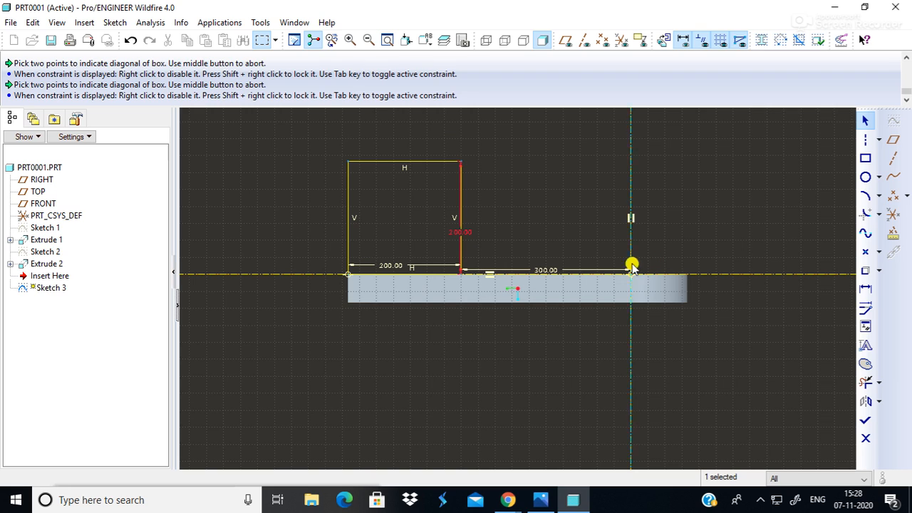
{"action": "middle_click_drag", "start_coordinate": [746, 179], "coordinate": [754, 265]}
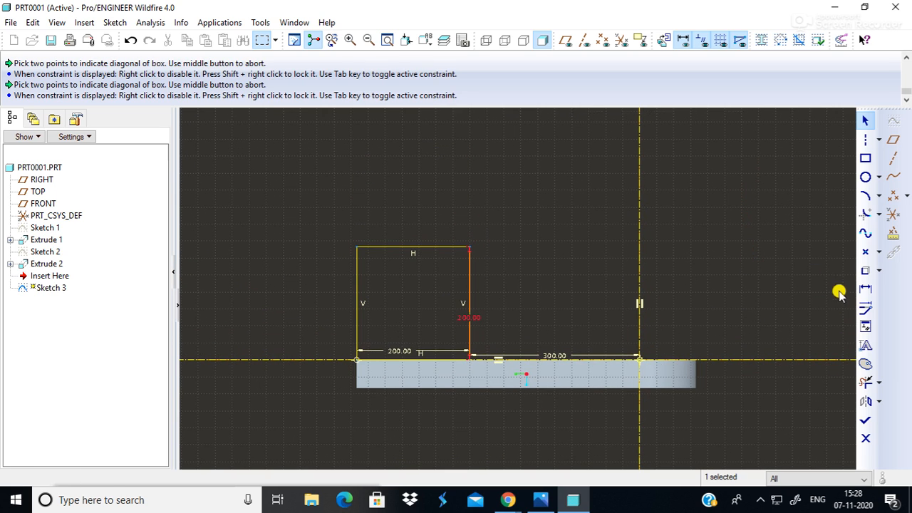
- Draw a circle centred on the rectangle's upper edge midpoint through its corners, and trim away that edge and the circle's lower half
{"action": "left_click", "coordinate": [540, 500]}
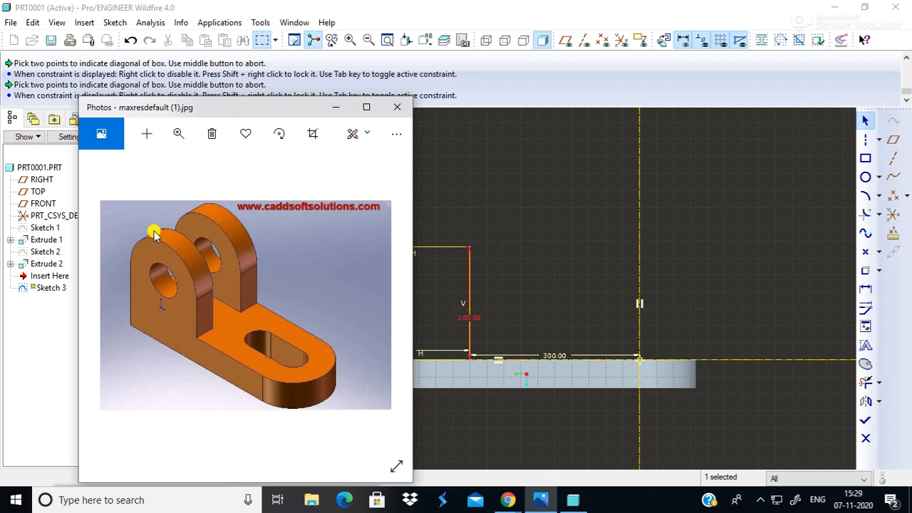
{"action": "left_click", "coordinate": [336, 107]}
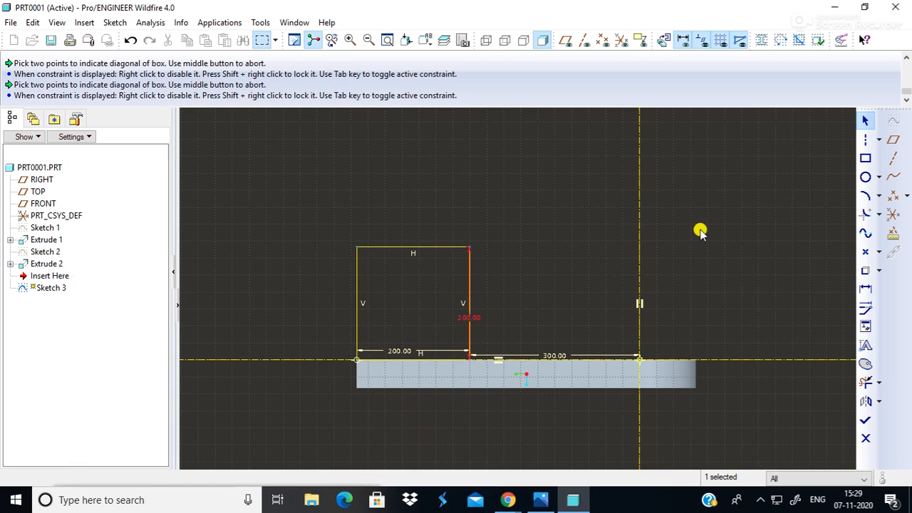
{"action": "left_click", "coordinate": [865, 176]}
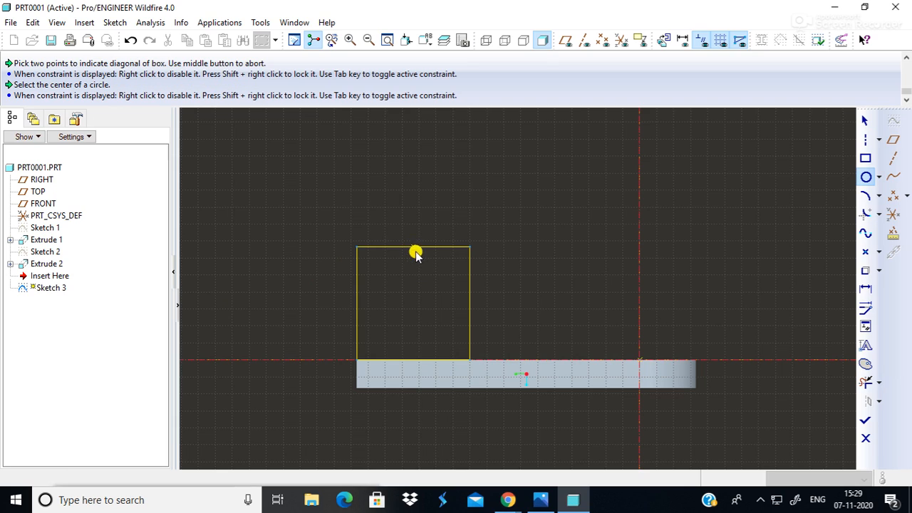
{"action": "left_click", "coordinate": [702, 40]}
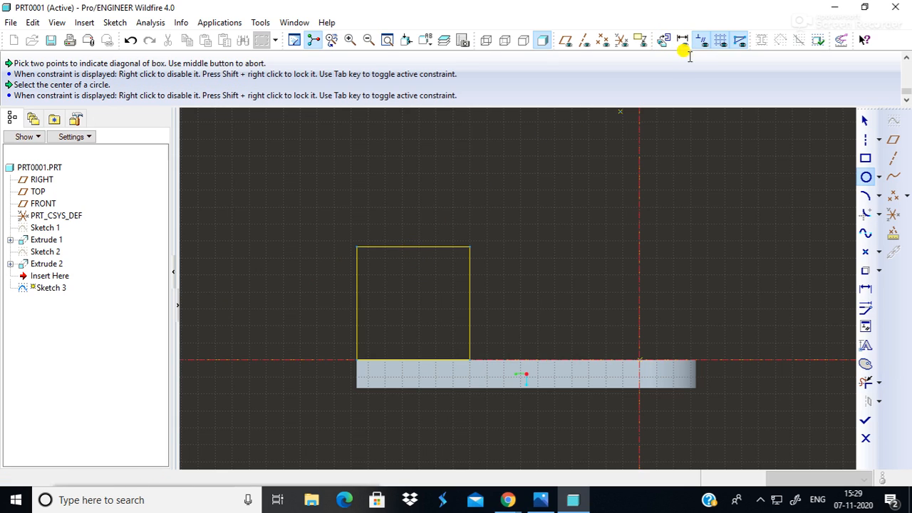
{"action": "left_click", "coordinate": [412, 249]}
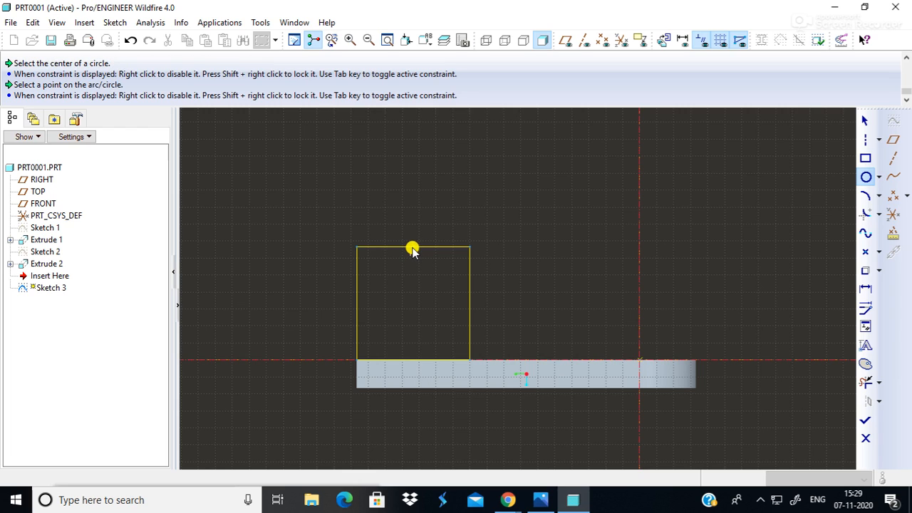
{"action": "left_click", "coordinate": [468, 256]}
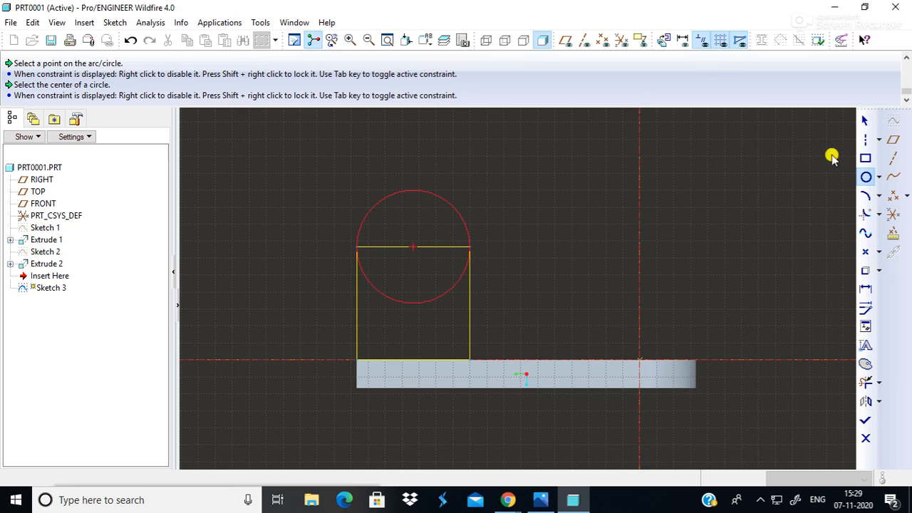
{"action": "left_click", "coordinate": [865, 121]}
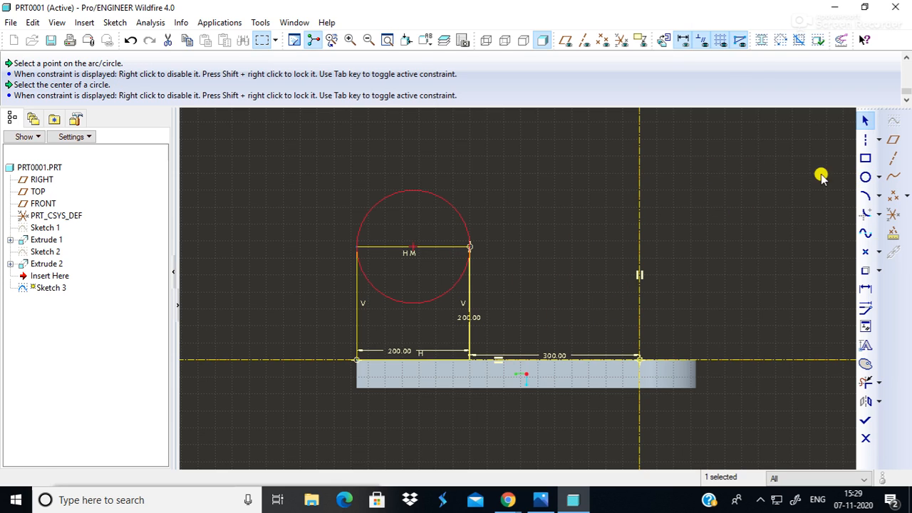
{"action": "left_click", "coordinate": [868, 384]}
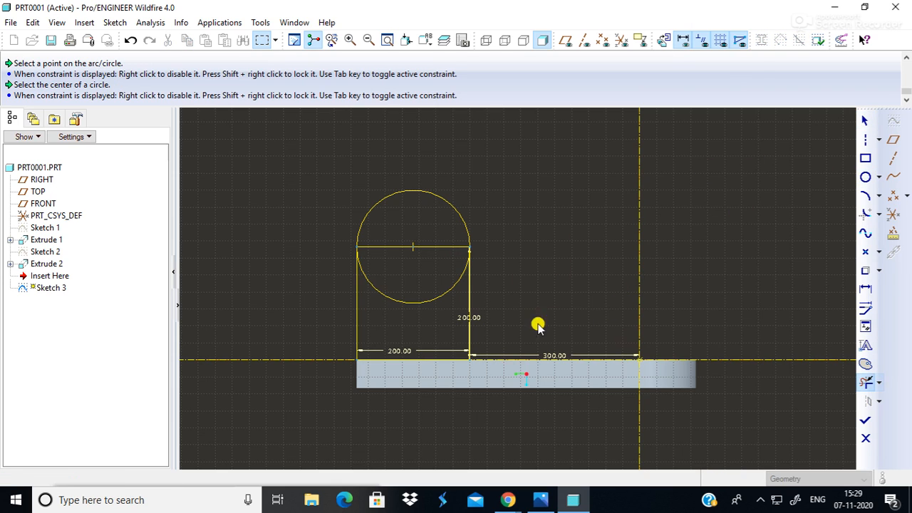
{"action": "left_click", "coordinate": [381, 298]}
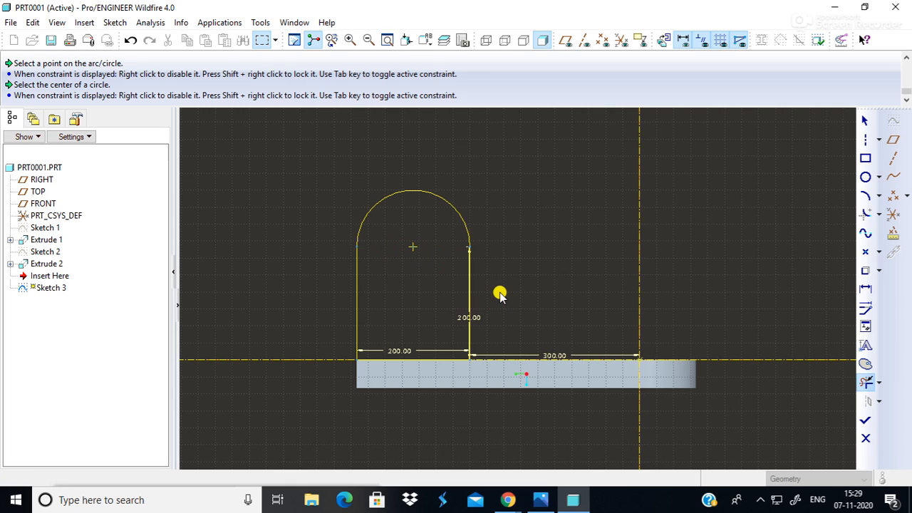
- Compare with the reference image and sketch a hole circle about 97 mm in diameter, concentric with the lug's rounded top
{"action": "left_click", "coordinate": [540, 499]}
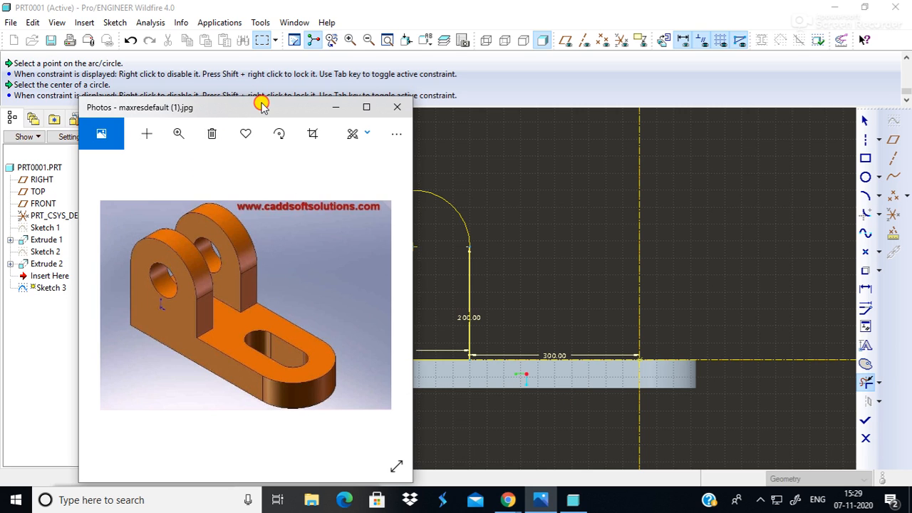
{"action": "left_click_drag", "start_coordinate": [261, 105], "coordinate": [171, 89]}
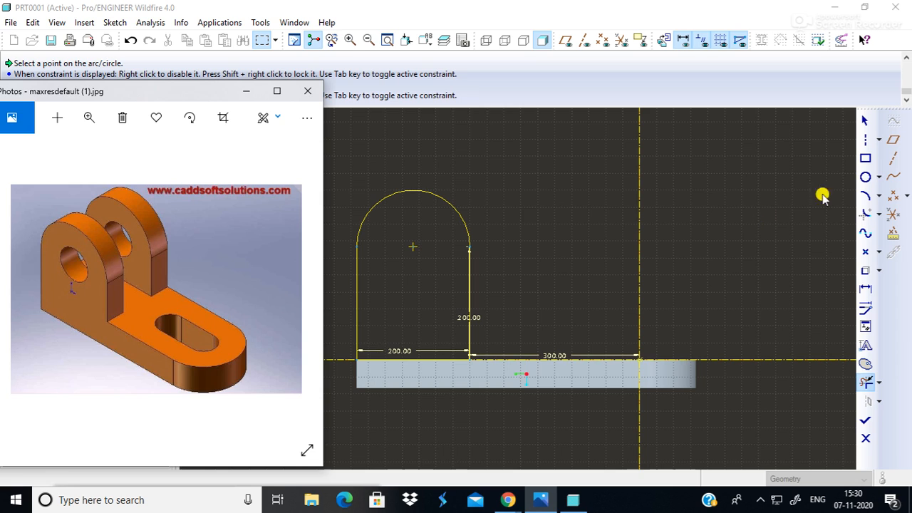
{"action": "left_click", "coordinate": [864, 175]}
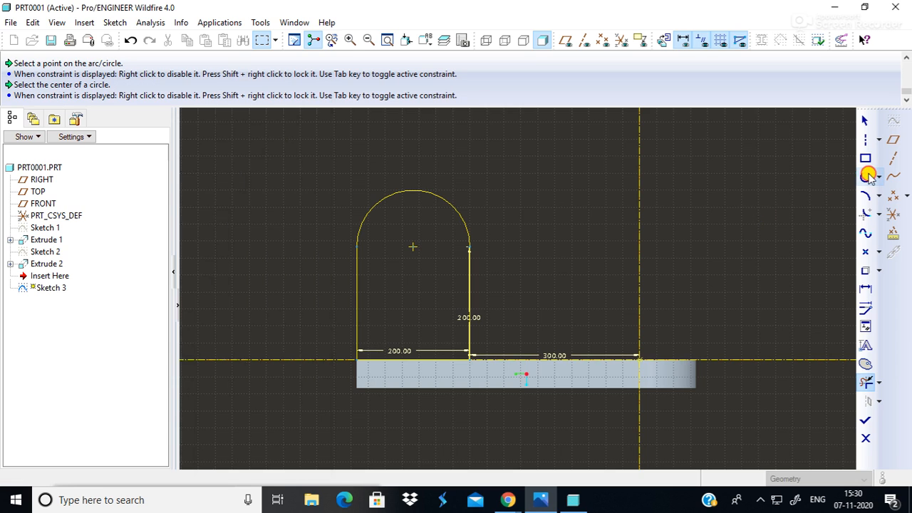
{"action": "left_click", "coordinate": [436, 262]}
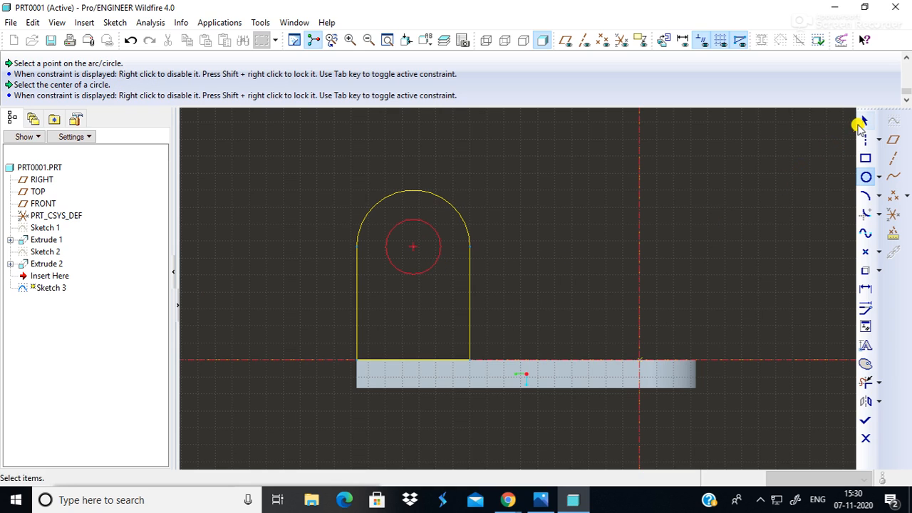
{"action": "left_click", "coordinate": [864, 120]}
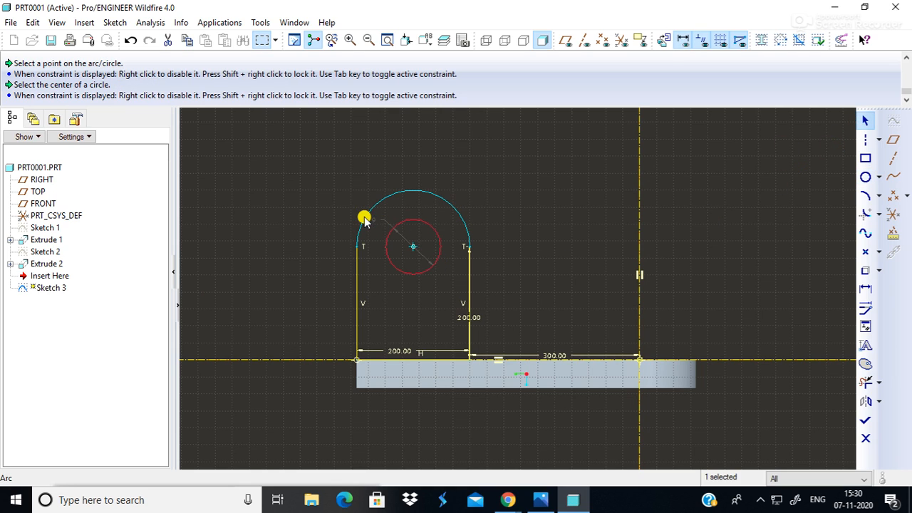
- Set the hole circle's diameter to 100 mm
{"action": "double_click", "coordinate": [365, 217]}
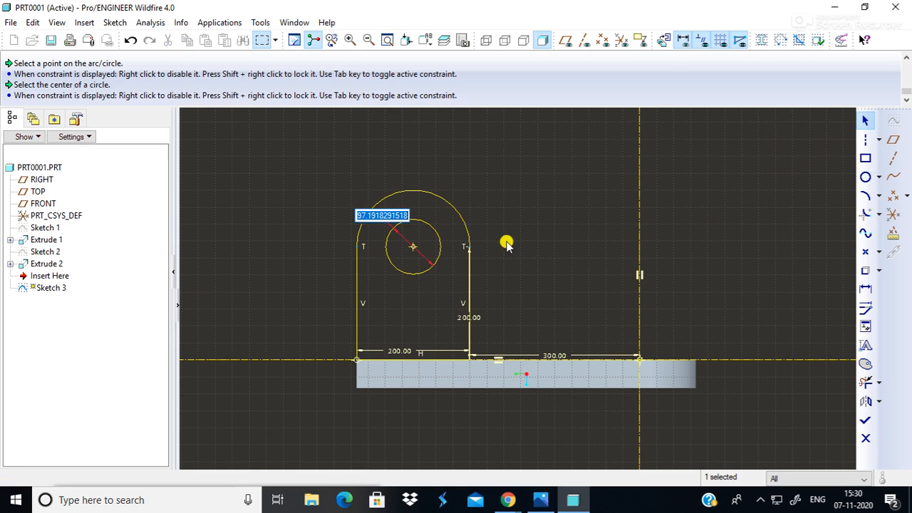
{"action": "type", "text": "100"}
{"action": "key", "text": "Return"}
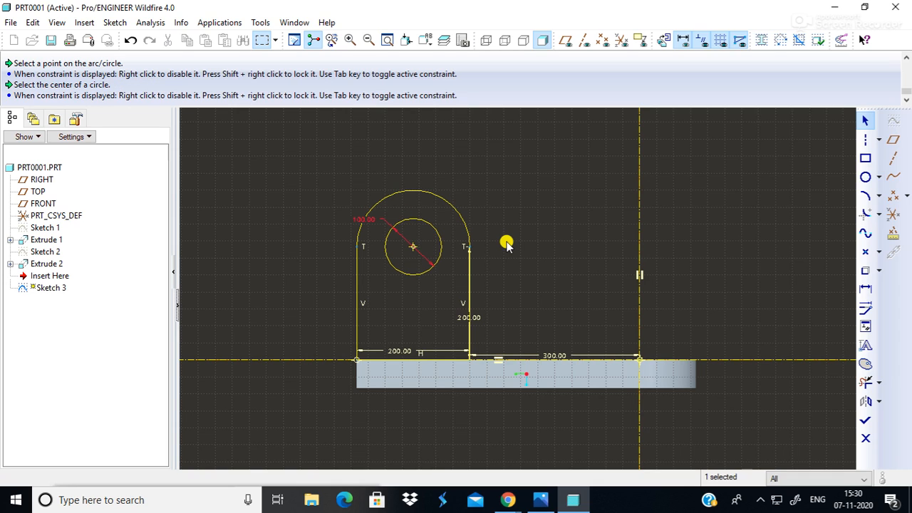
{"action": "left_click", "coordinate": [751, 287]}
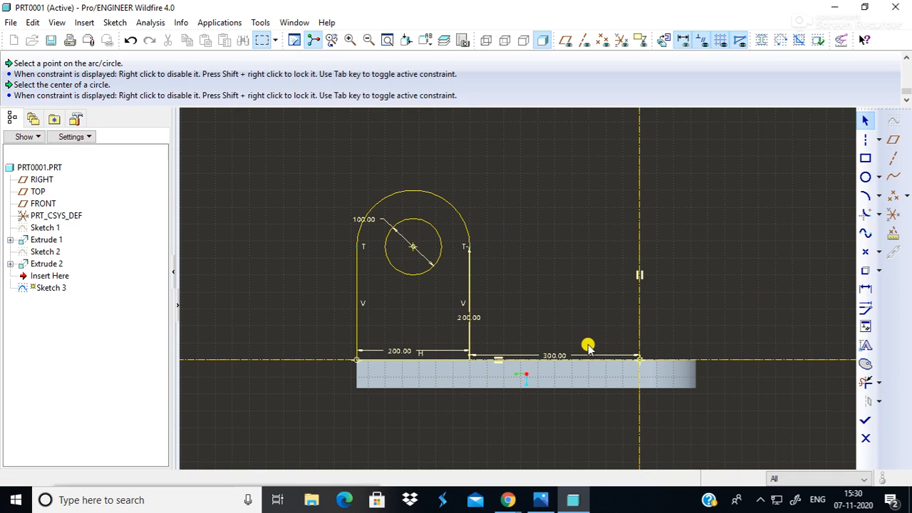
- Check the lug profile against the reference image and finish the sketch
{"action": "left_click", "coordinate": [540, 499]}
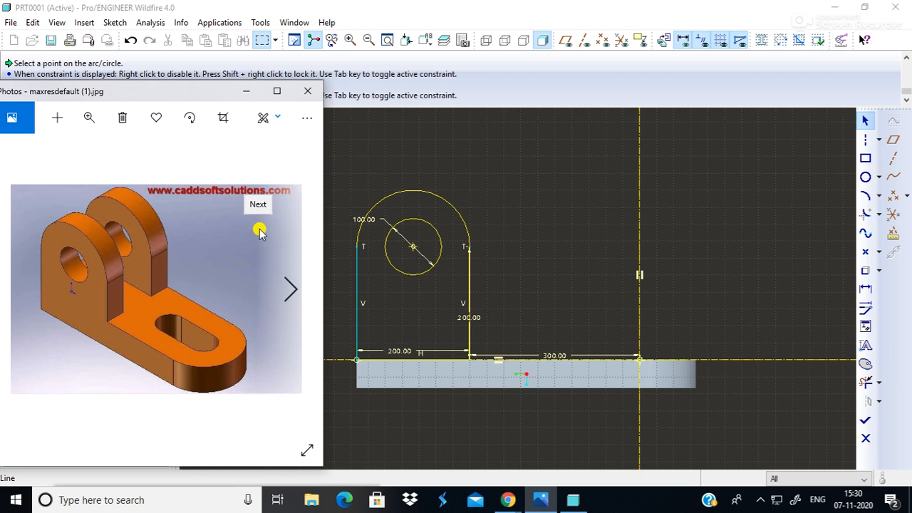
{"action": "left_click", "coordinate": [246, 91]}
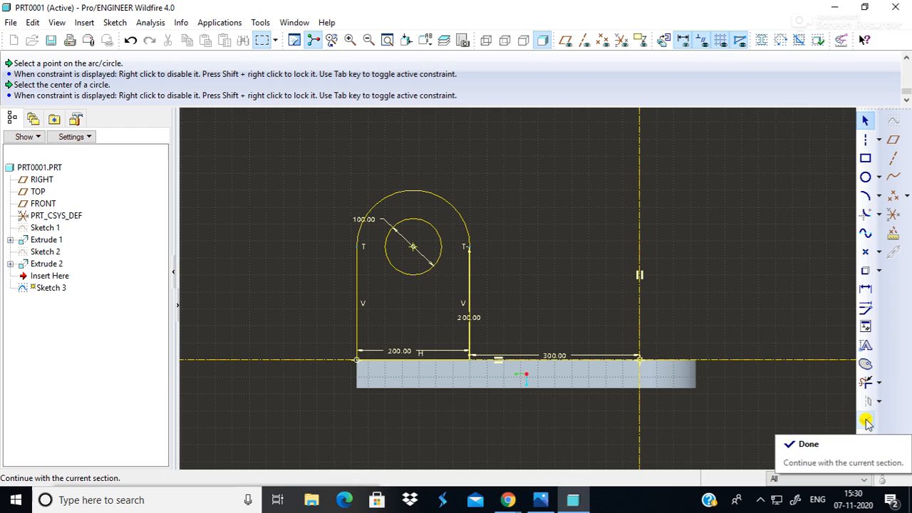
{"action": "left_click", "coordinate": [867, 422]}
{"action": "mouse_move", "coordinate": [762, 332]}
{"action": "middle_mouse_down"}
{"action": "mouse_move", "coordinate": [731, 334]}
{"action": "mouse_move", "coordinate": [679, 366]}
{"action": "mouse_move", "coordinate": [695, 363]}
{"action": "mouse_move", "coordinate": [710, 325]}
{"action": "mouse_move", "coordinate": [691, 318]}
{"action": "mouse_move", "coordinate": [722, 335]}
{"action": "mouse_move", "coordinate": [737, 367]}
{"action": "middle_mouse_up"}
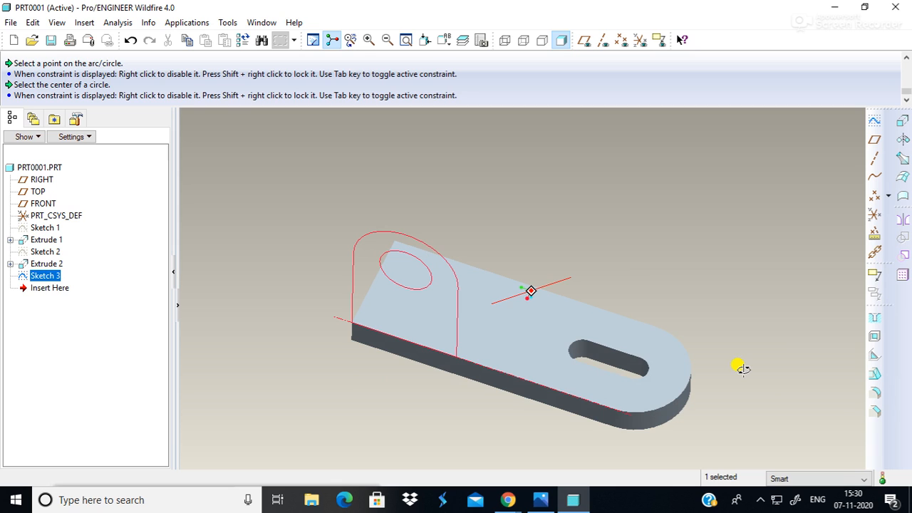
{"action": "left_click", "coordinate": [903, 123]}
{"action": "middle_click_drag", "start_coordinate": [529, 428], "coordinate": [478, 413]}
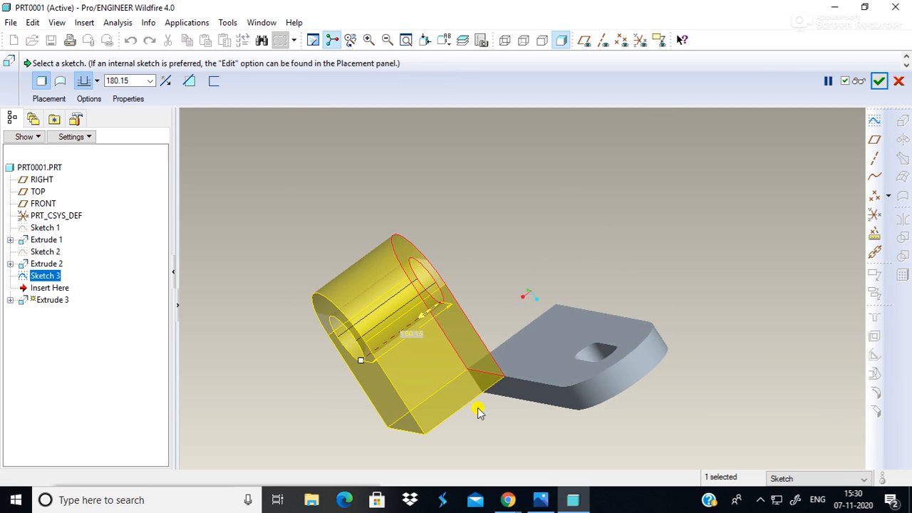
{"action": "middle_click", "coordinate": [302, 411]}
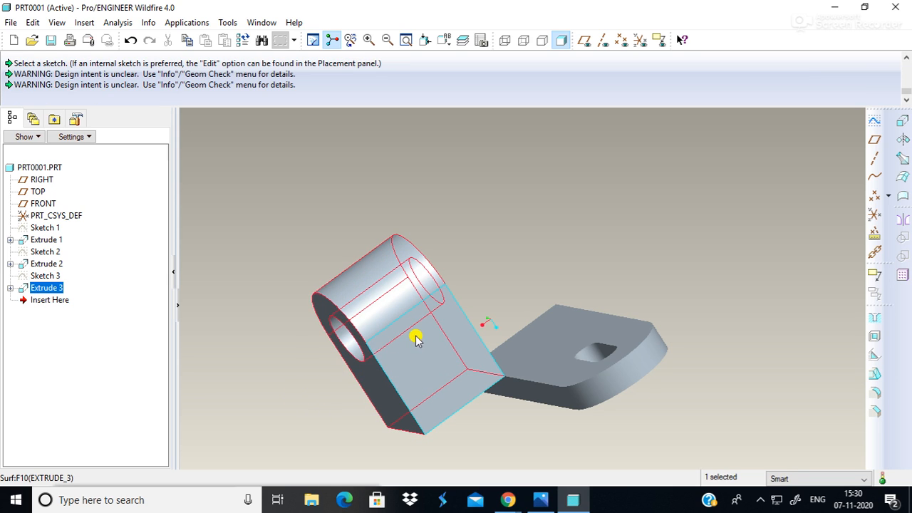
{"action": "left_click", "coordinate": [130, 40]}
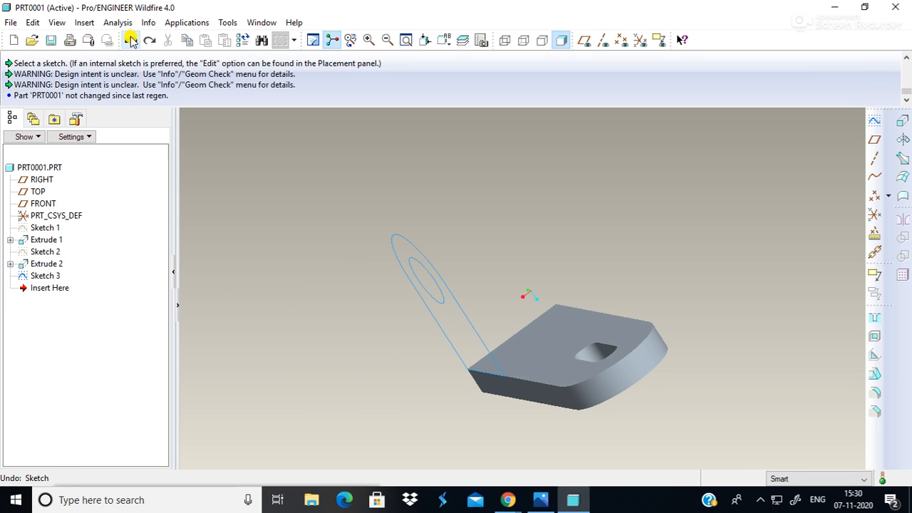
- Start a solid extrusion of the lug profile sketch
{"action": "left_click", "coordinate": [904, 123]}
{"action": "left_click", "coordinate": [459, 304]}
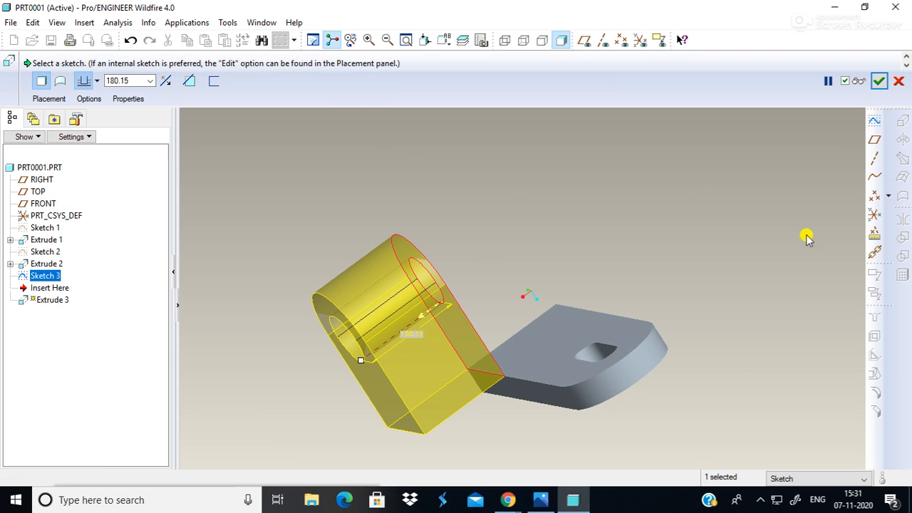
{"action": "middle_click_drag", "start_coordinate": [693, 381], "coordinate": [745, 321]}
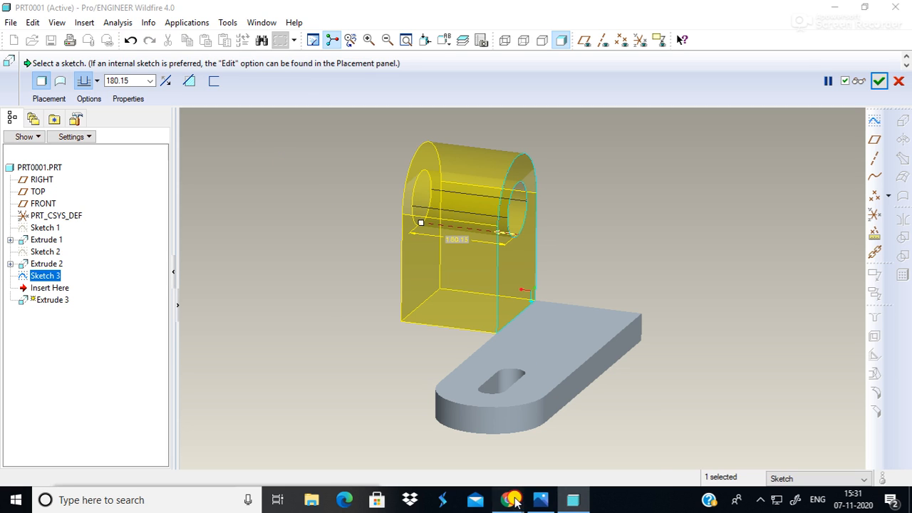
{"action": "mouse_move", "coordinate": [507, 500]}
{"action": "left_click", "coordinate": [466, 448]}
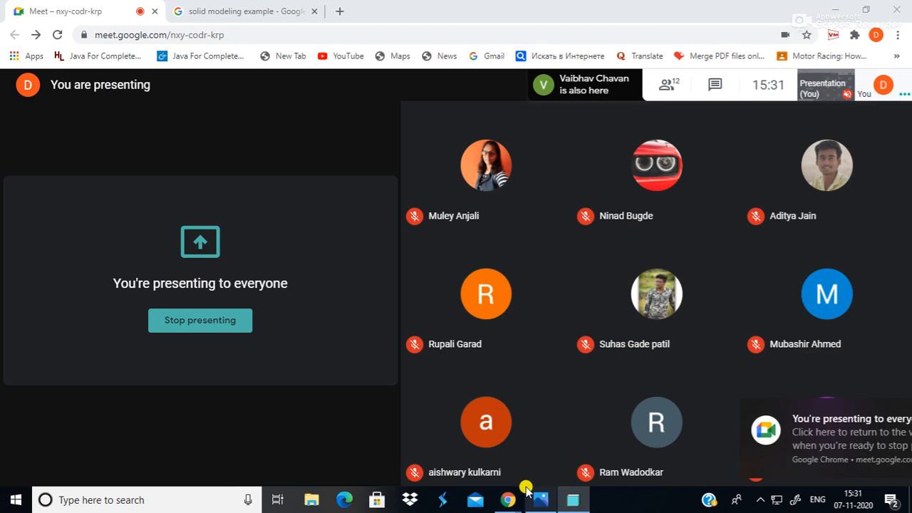
{"action": "mouse_move", "coordinate": [503, 504]}
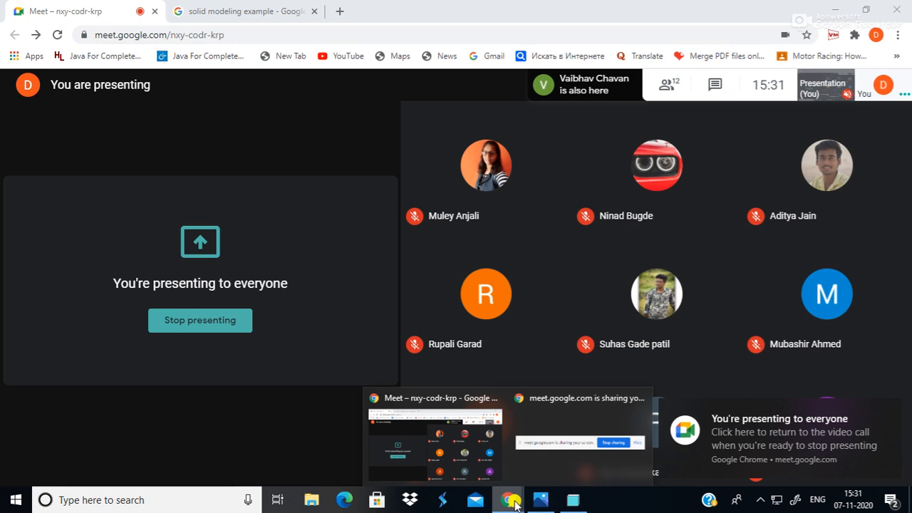
{"action": "left_click", "coordinate": [568, 500]}
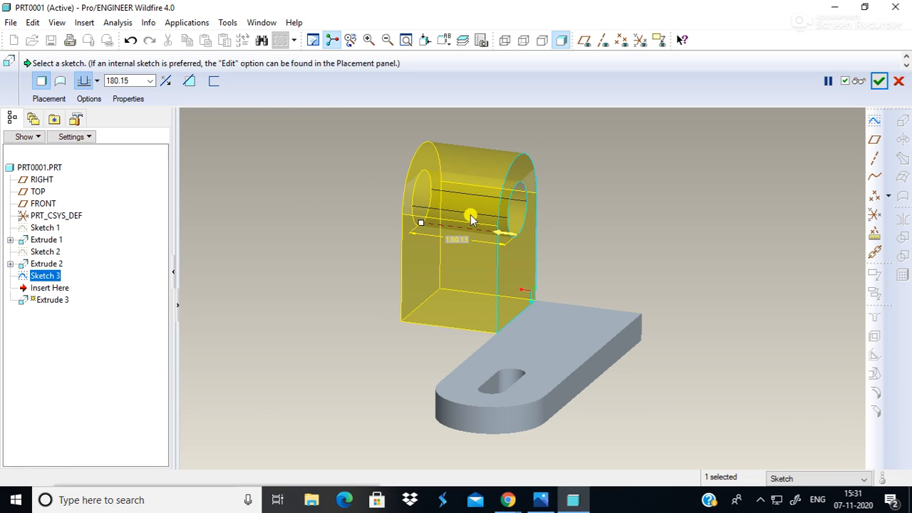
- Flip the lug extrusion so it runs over the base, trying depths of 10 mm and 25 mm
{"action": "left_click", "coordinate": [168, 84]}
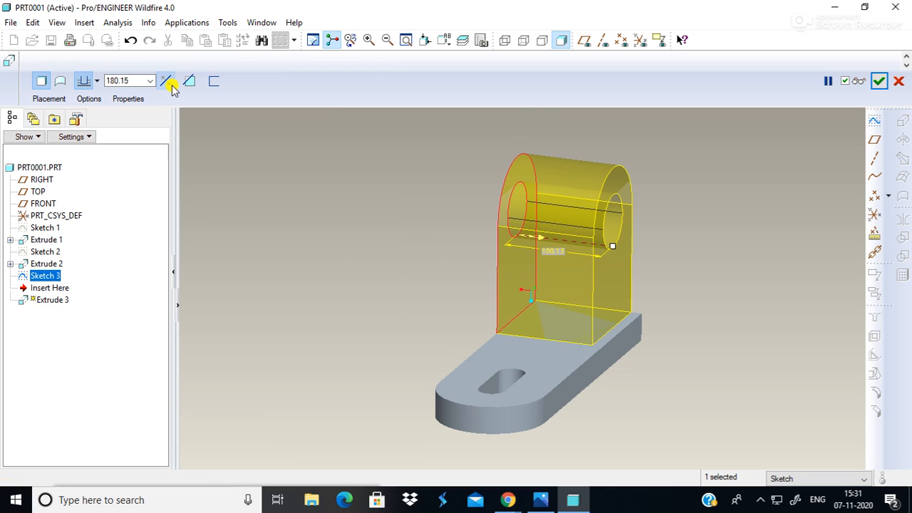
{"action": "left_click", "coordinate": [150, 82]}
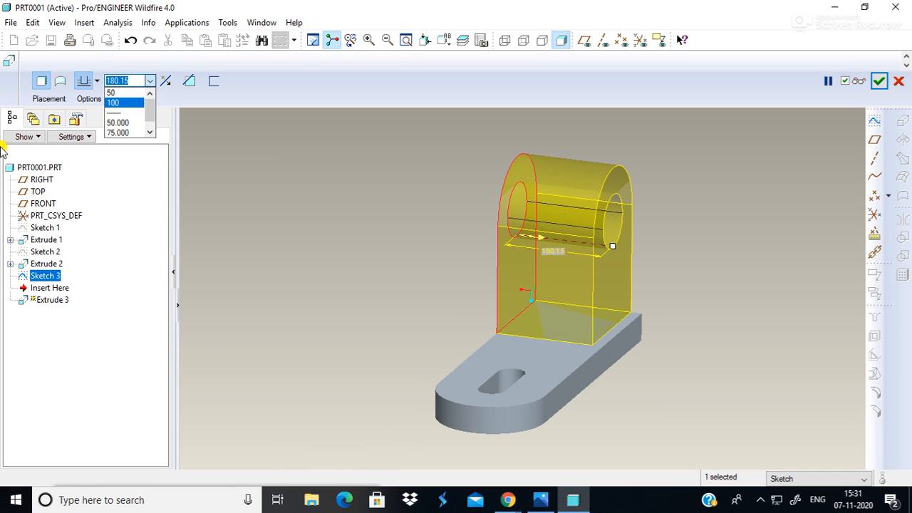
{"action": "type", "text": "10"}
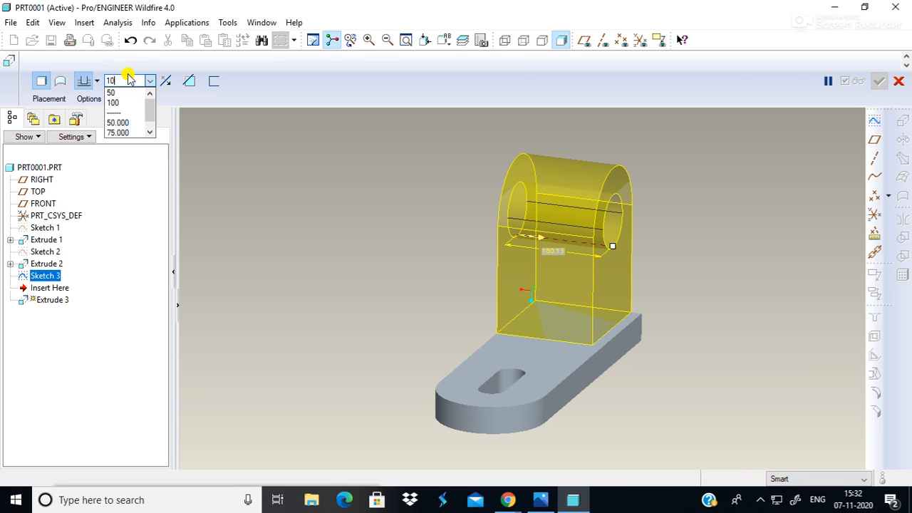
{"action": "key", "text": "Return"}
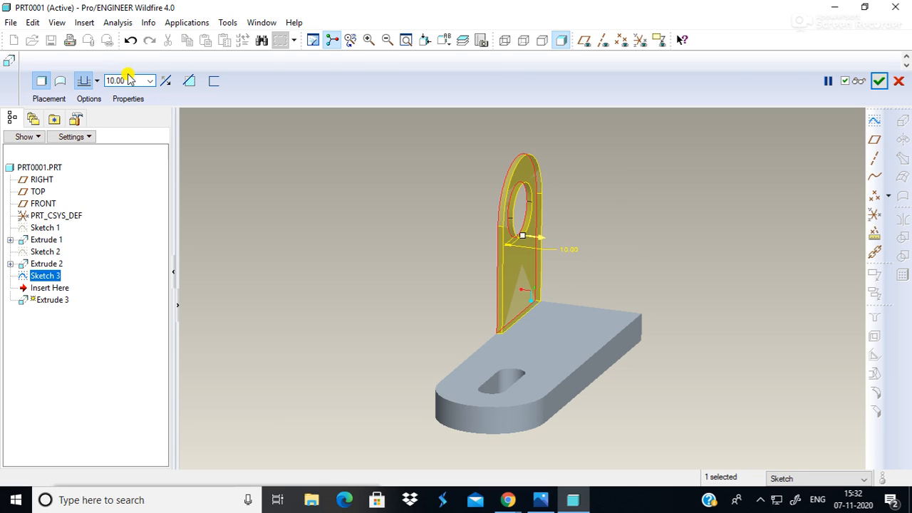
{"action": "key", "text": "Delete"}
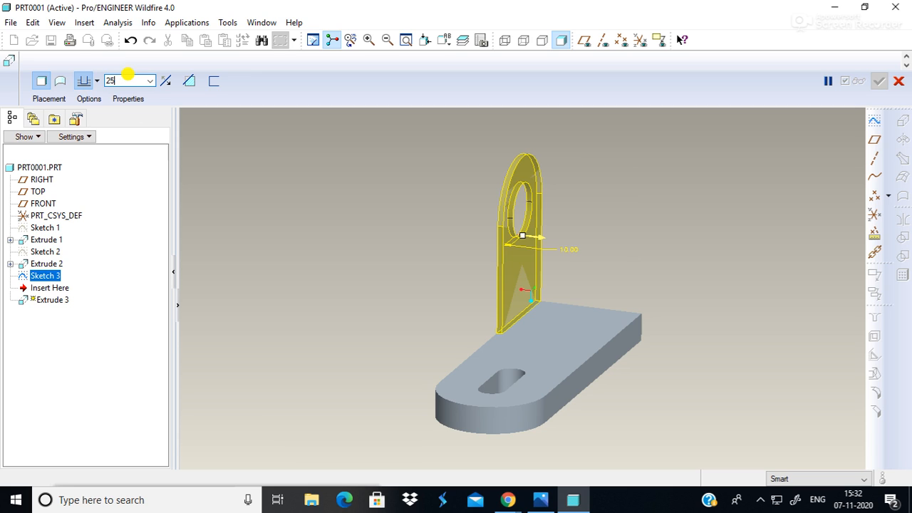
{"action": "type", "text": "25"}
{"action": "key", "text": "Return"}
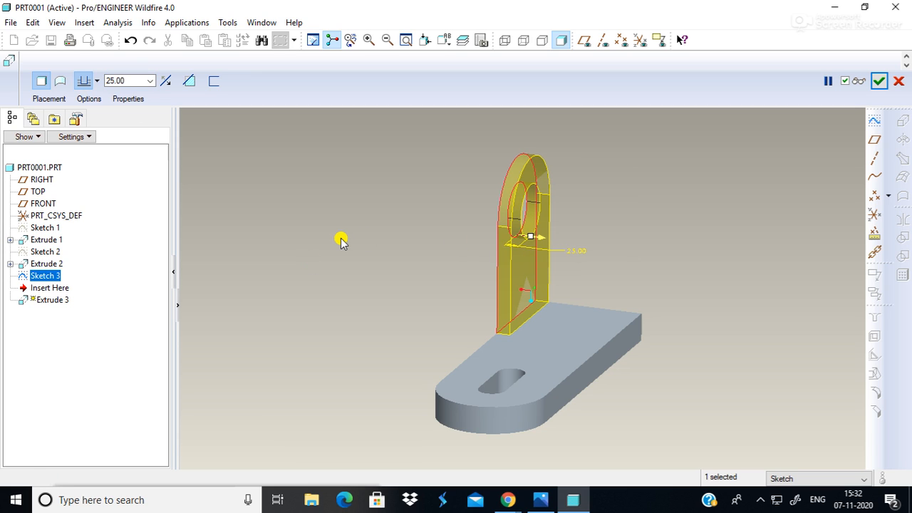
- Set the lug's extrusion depth to 50 mm and complete the feature
{"action": "double_click", "coordinate": [131, 80]}
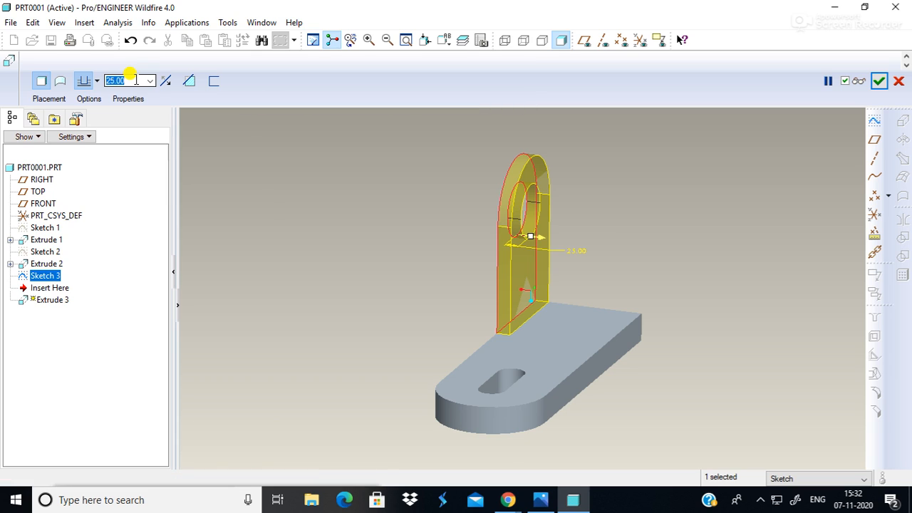
{"action": "type", "text": "50"}
{"action": "key", "text": "Return"}
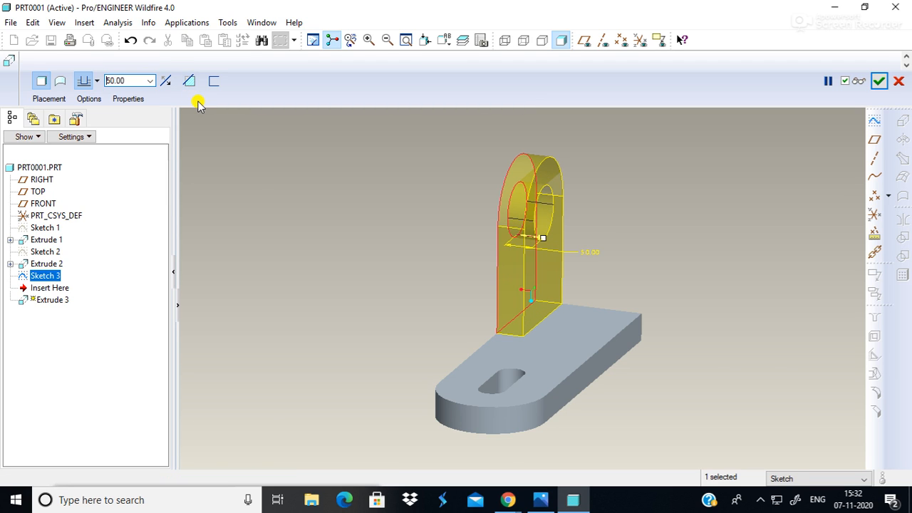
{"action": "mouse_move", "coordinate": [668, 275]}
{"action": "middle_mouse_down"}
{"action": "mouse_move", "coordinate": [725, 280]}
{"action": "mouse_move", "coordinate": [725, 291]}
{"action": "middle_mouse_up"}
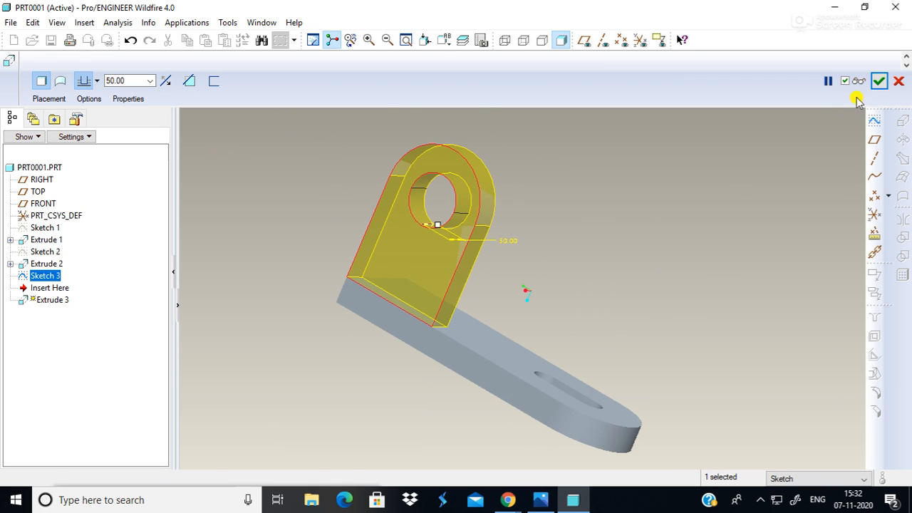
{"action": "left_click", "coordinate": [880, 81]}
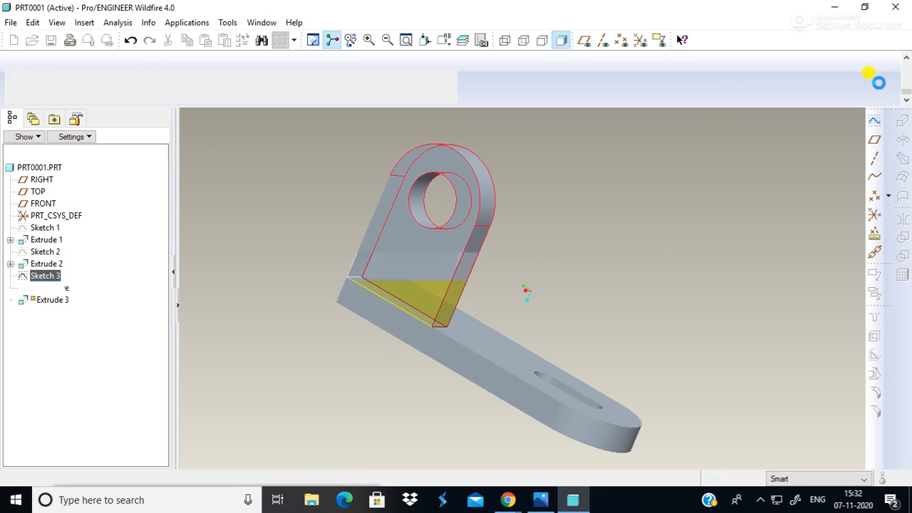
- Inspect the extruded lug from several angles and compare it with the two-lug bracket in the reference image
{"action": "middle_click_drag", "start_coordinate": [743, 273], "coordinate": [716, 252]}
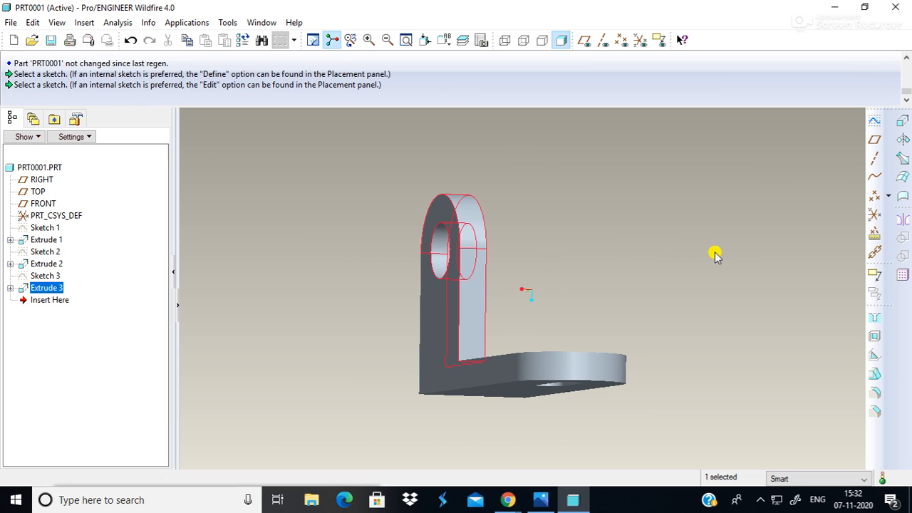
{"action": "middle_click_drag", "start_coordinate": [670, 288], "coordinate": [651, 302]}
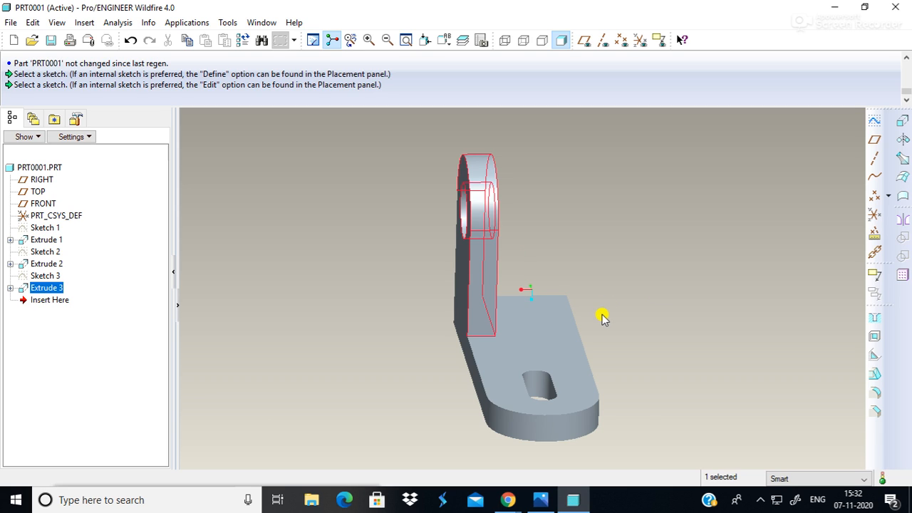
{"action": "left_click", "coordinate": [540, 503]}
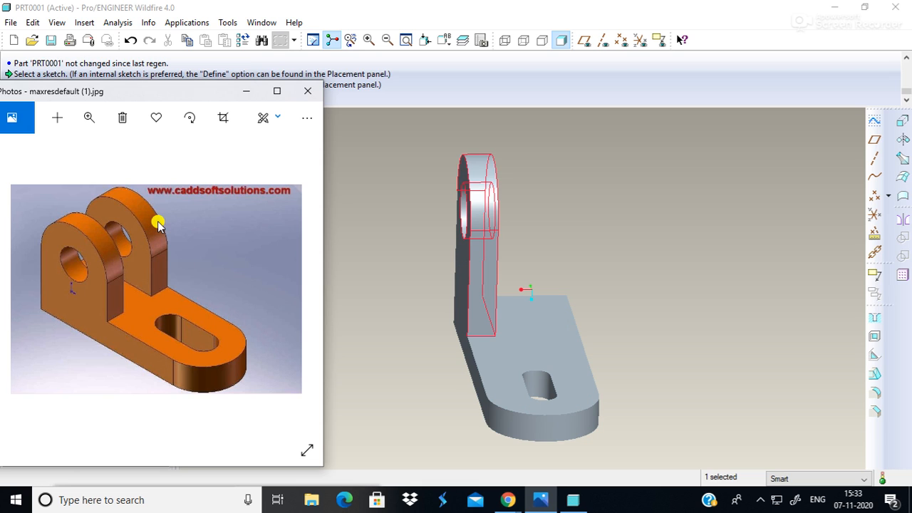
{"action": "middle_click_drag", "start_coordinate": [670, 344], "coordinate": [614, 360]}
{"action": "left_click", "coordinate": [641, 335]}
{"action": "left_click", "coordinate": [683, 296]}
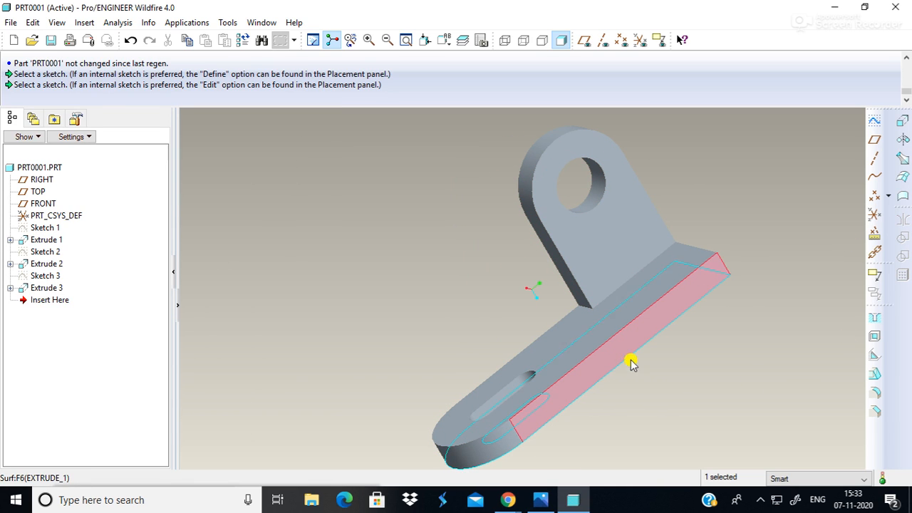
{"action": "middle_click_drag", "start_coordinate": [395, 255], "coordinate": [473, 233]}
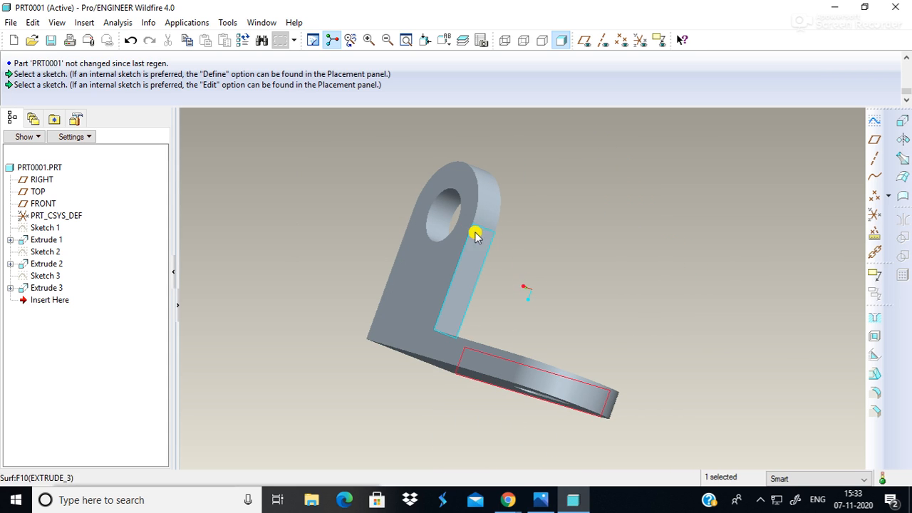
{"action": "left_click", "coordinate": [536, 502]}
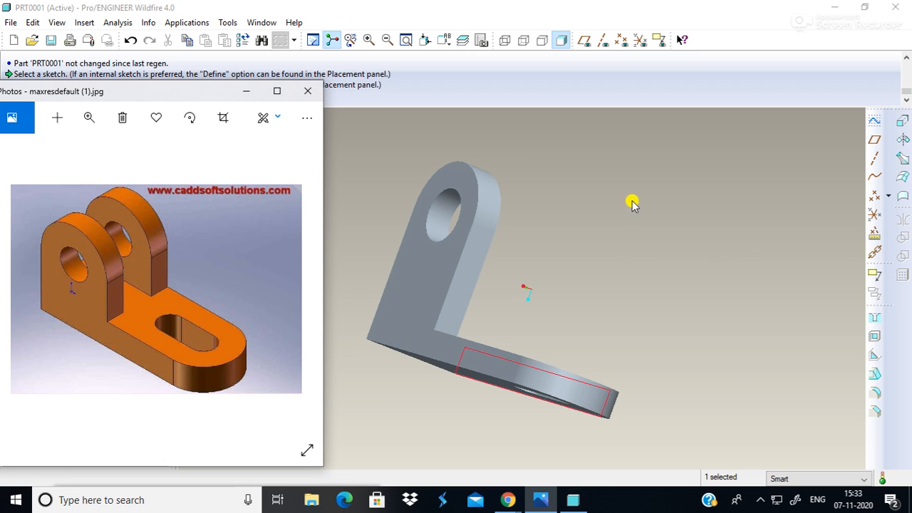
{"action": "middle_click_drag", "start_coordinate": [560, 246], "coordinate": [513, 232]}
{"action": "middle_click_drag", "start_coordinate": [684, 311], "coordinate": [693, 291]}
{"action": "middle_click_drag", "start_coordinate": [645, 200], "coordinate": [650, 211]}
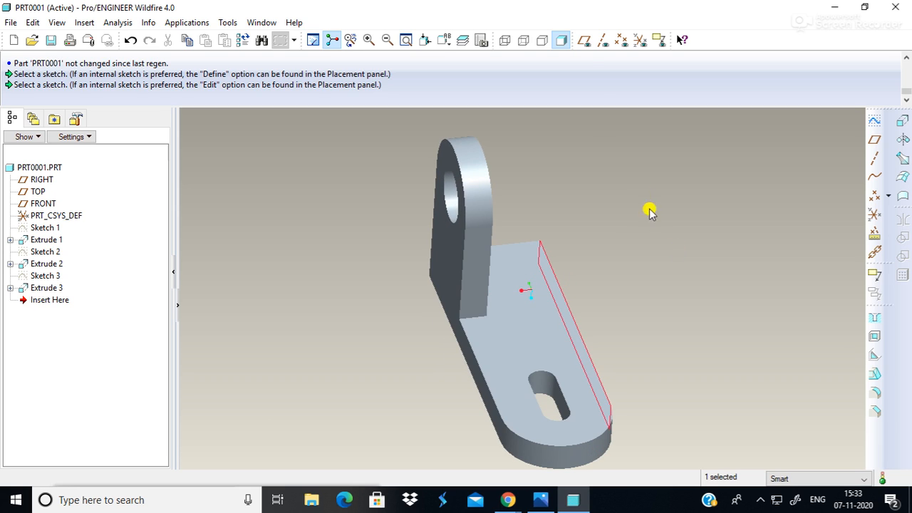
- Display the datum planes, clear the selection and check where the planes run relative to the lug and base
{"action": "left_click", "coordinate": [583, 41]}
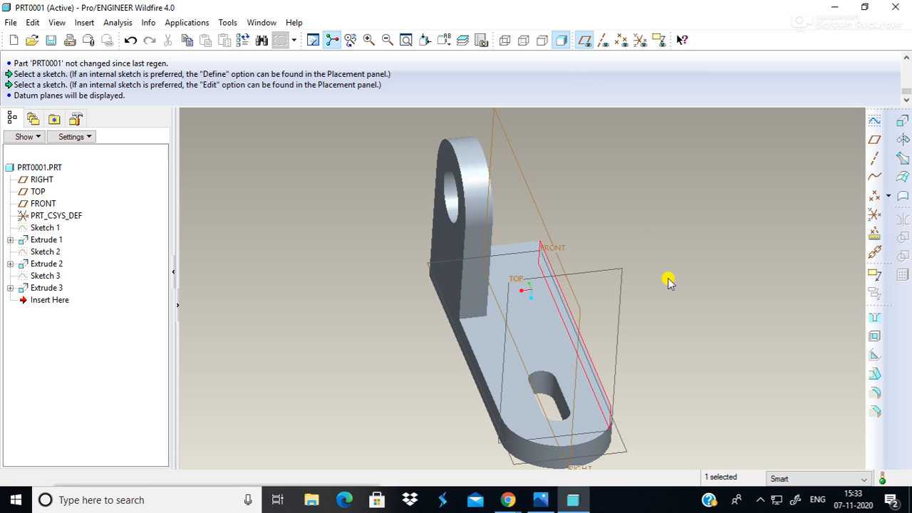
{"action": "middle_click_drag", "start_coordinate": [720, 366], "coordinate": [744, 313]}
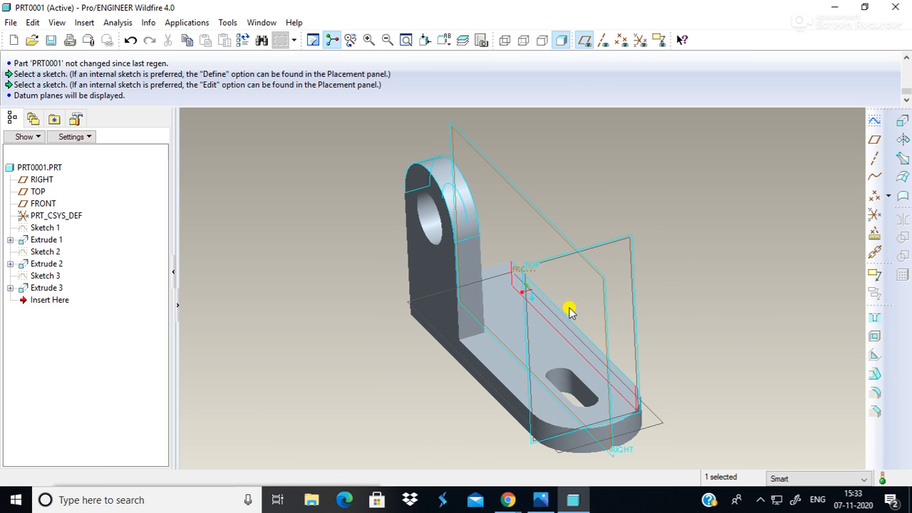
{"action": "left_click", "coordinate": [803, 284]}
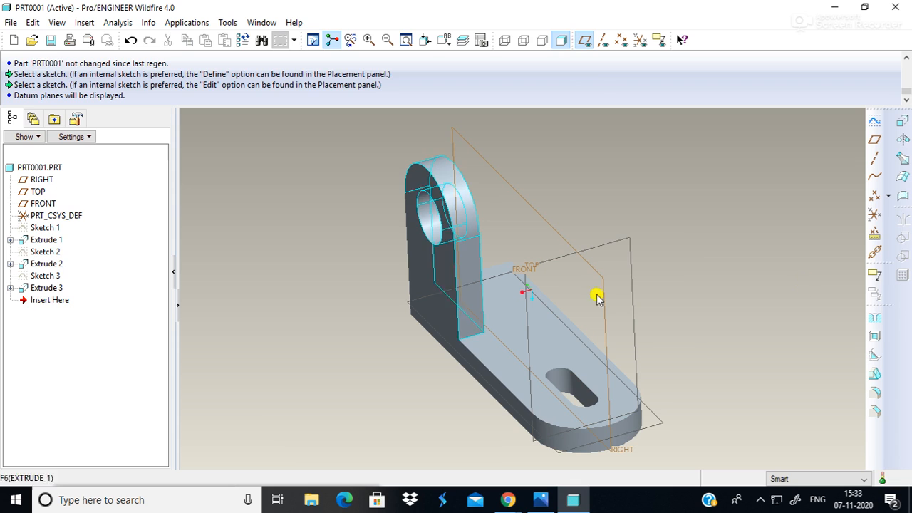
{"action": "middle_click_drag", "start_coordinate": [256, 328], "coordinate": [285, 326]}
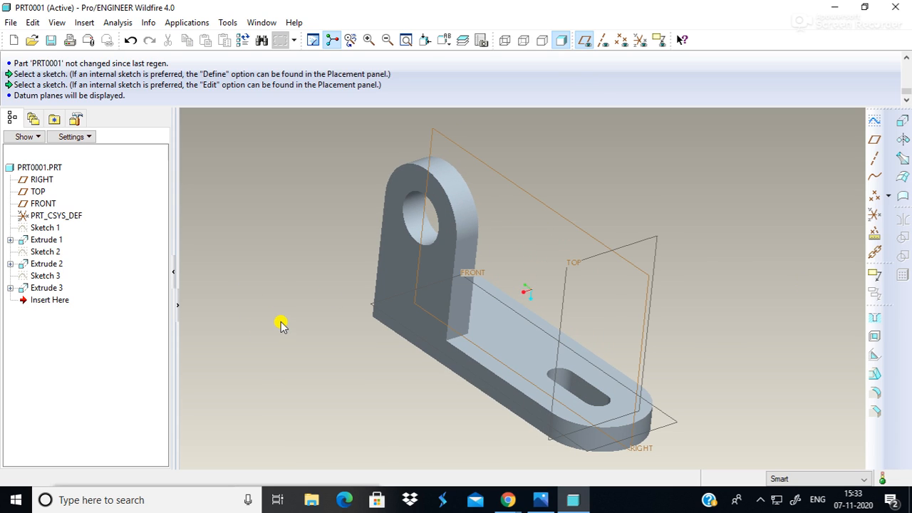
{"action": "left_click", "coordinate": [40, 288]}
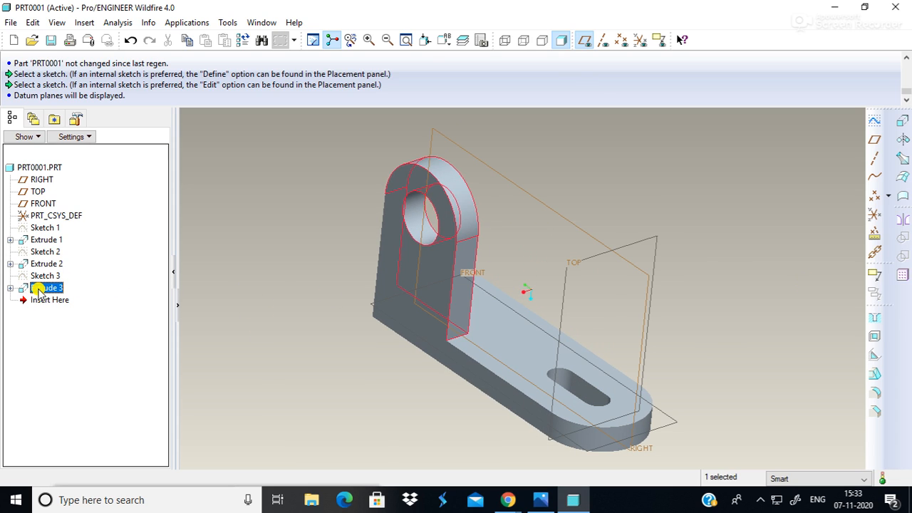
{"action": "mouse_move", "coordinate": [346, 302]}
{"action": "middle_mouse_down"}
{"action": "mouse_move", "coordinate": [326, 312]}
{"action": "mouse_move", "coordinate": [293, 300]}
{"action": "mouse_move", "coordinate": [336, 308]}
{"action": "middle_mouse_up"}
{"action": "left_click", "coordinate": [243, 336]}
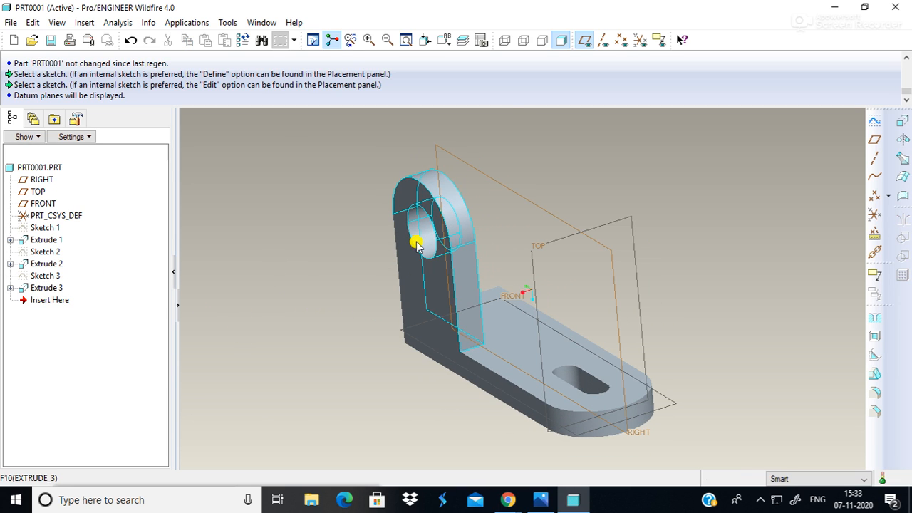
{"action": "left_click", "coordinate": [418, 269]}
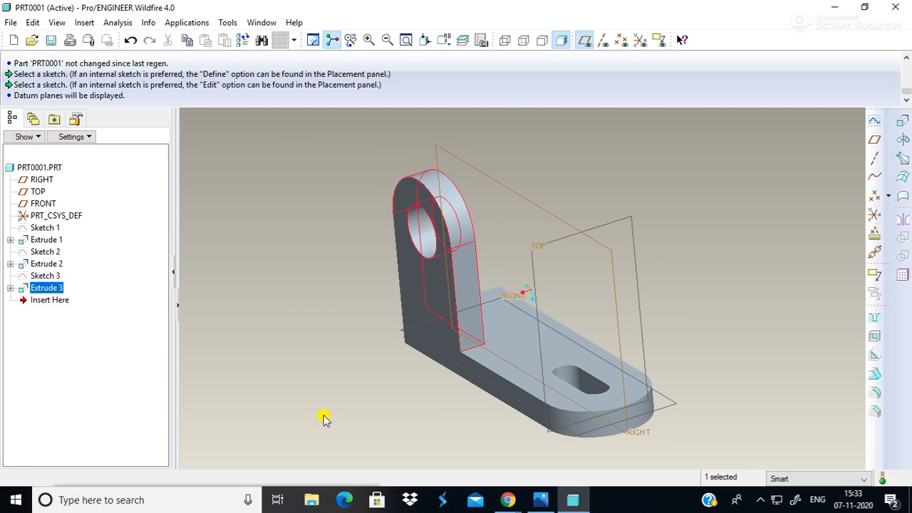
{"action": "left_click", "coordinate": [239, 313]}
{"action": "left_click", "coordinate": [428, 293]}
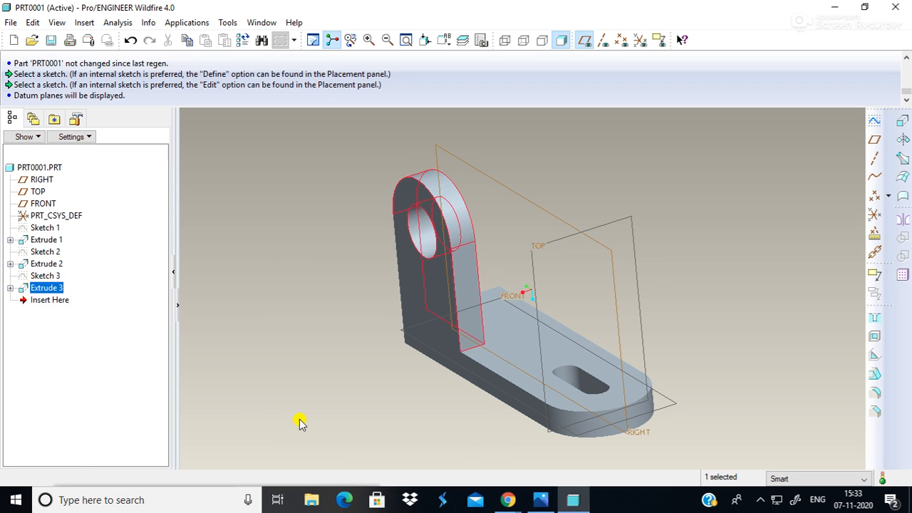
{"action": "left_click", "coordinate": [228, 311]}
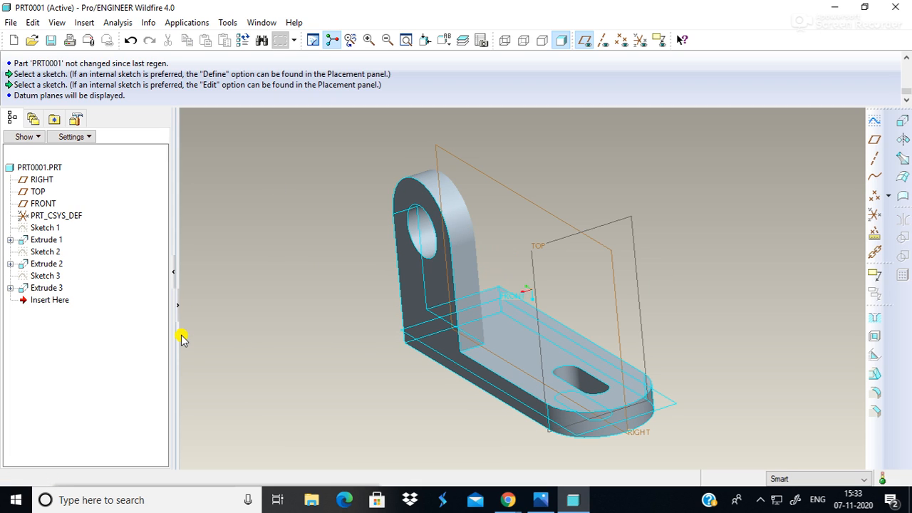
{"action": "right_click", "coordinate": [51, 289]}
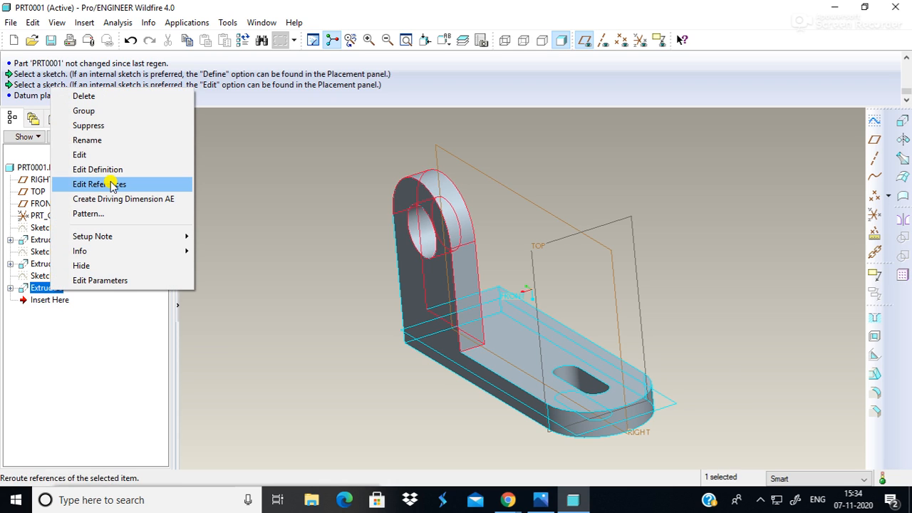
{"action": "left_click", "coordinate": [360, 214]}
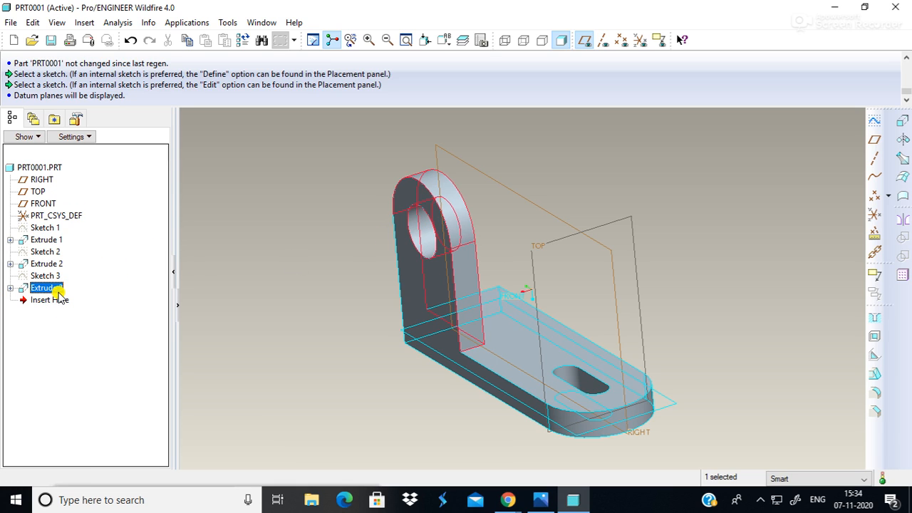
{"action": "left_click", "coordinate": [273, 332]}
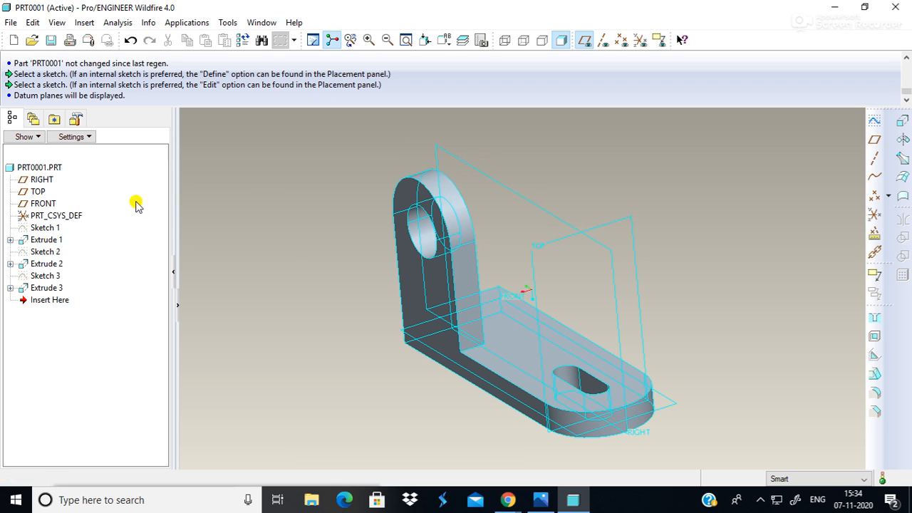
{"action": "left_click", "coordinate": [46, 288]}
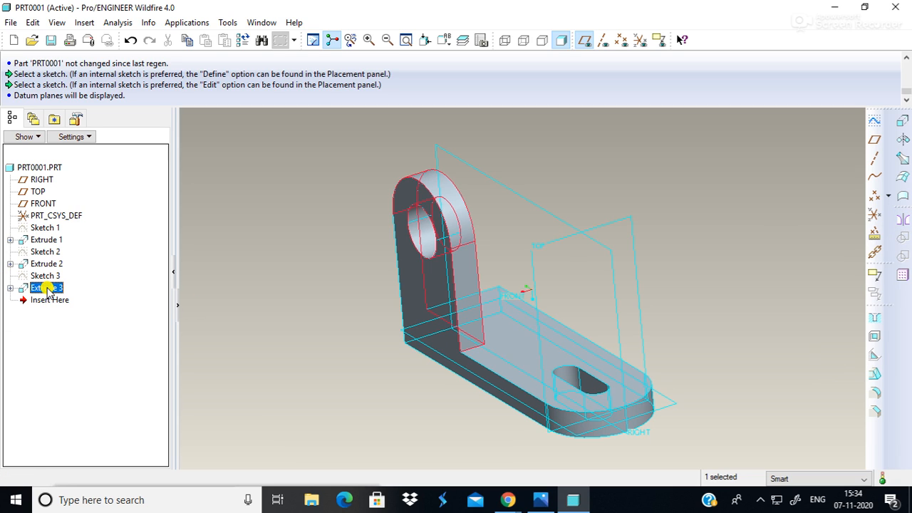
{"action": "left_click", "coordinate": [902, 218]}
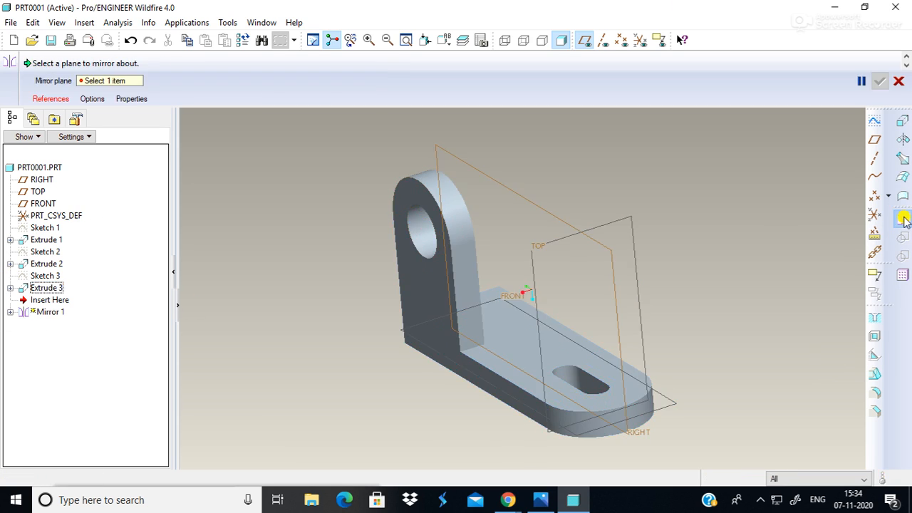
{"action": "left_click", "coordinate": [525, 199]}
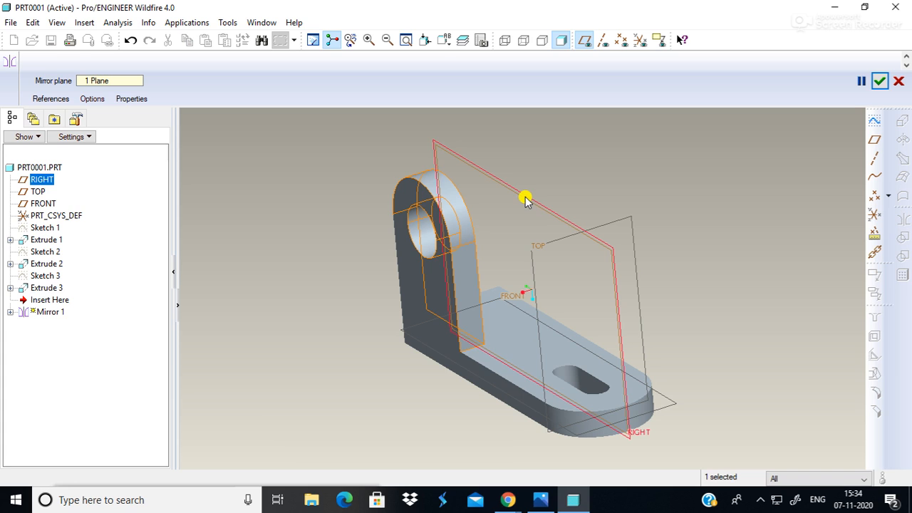
{"action": "left_click", "coordinate": [438, 280]}
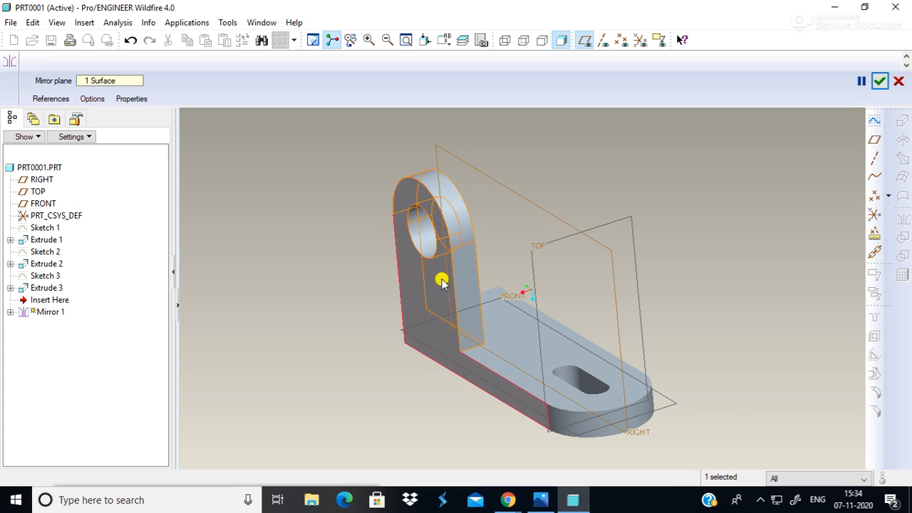
{"action": "left_click", "coordinate": [898, 81]}
{"action": "left_click", "coordinate": [485, 277]}
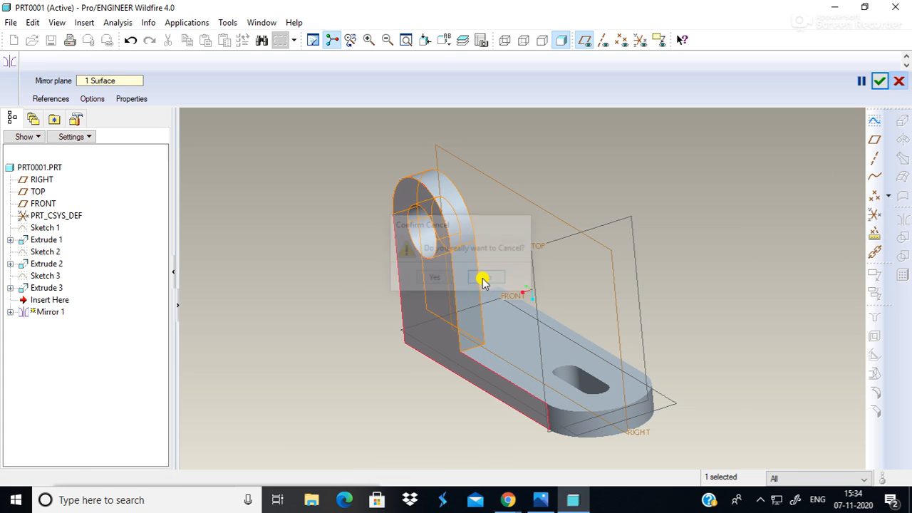
{"action": "left_click", "coordinate": [898, 80]}
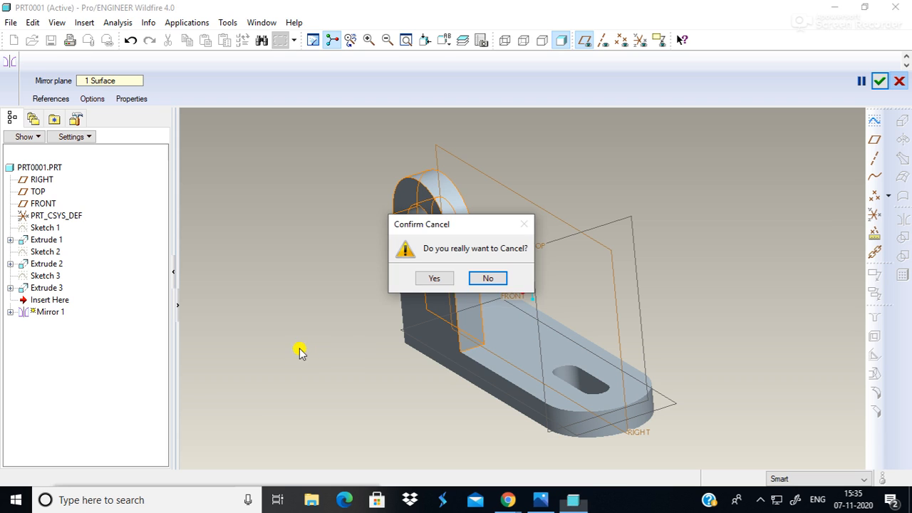
{"action": "left_click", "coordinate": [448, 282]}
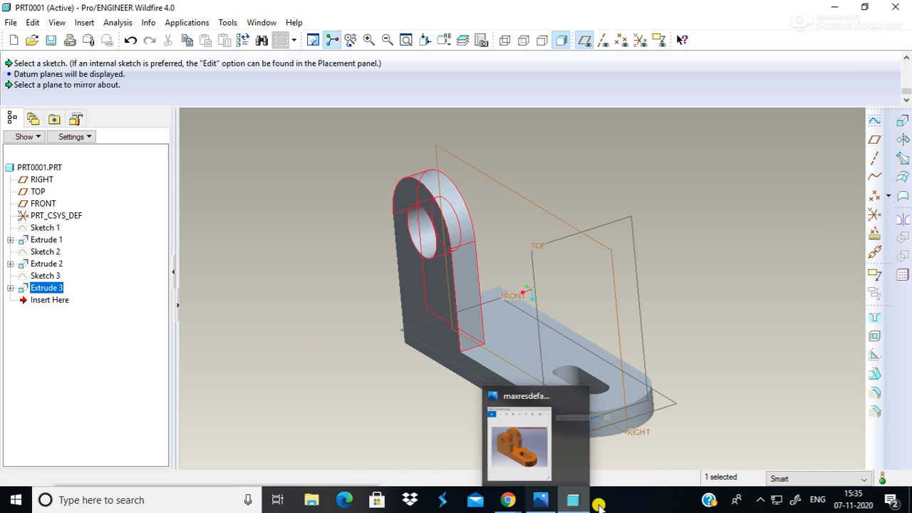
{"action": "left_click", "coordinate": [760, 500]}
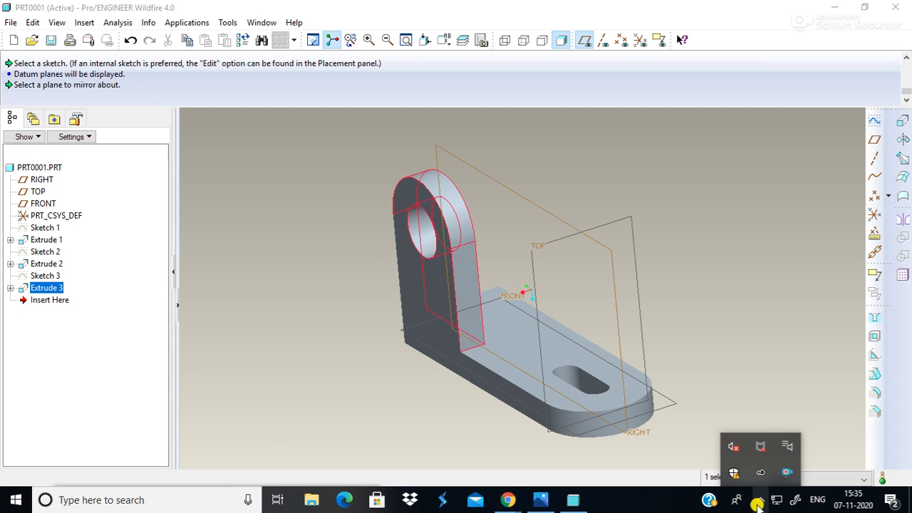
{"action": "left_click", "coordinate": [787, 476]}
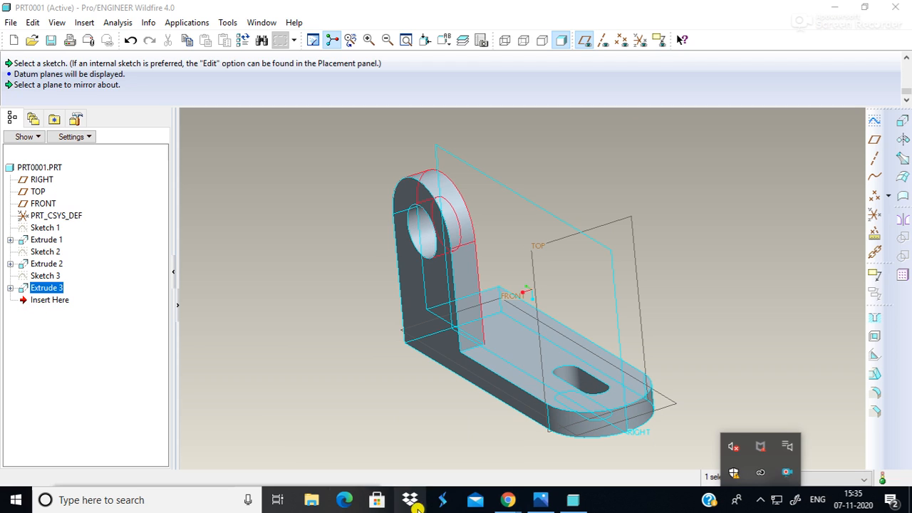
{"action": "mouse_move", "coordinate": [507, 500]}
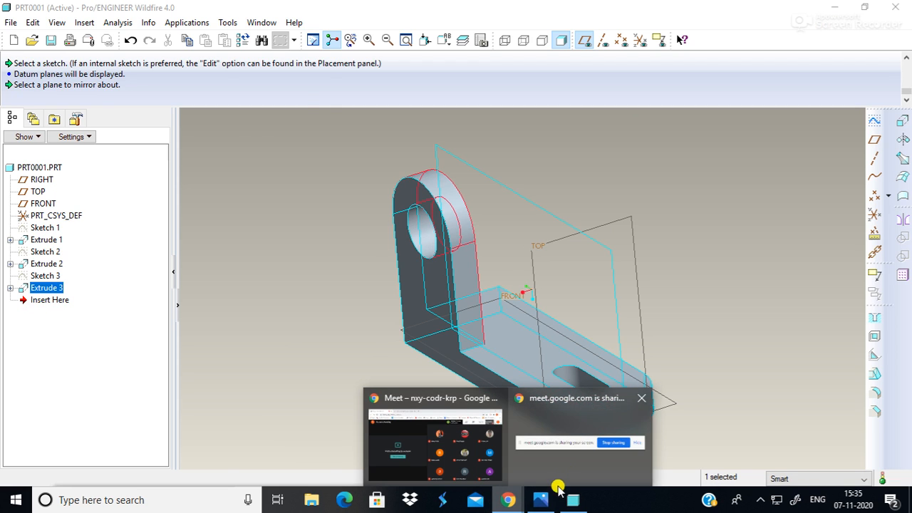
{"action": "left_click", "coordinate": [573, 500]}
{"action": "left_click", "coordinate": [573, 500]}
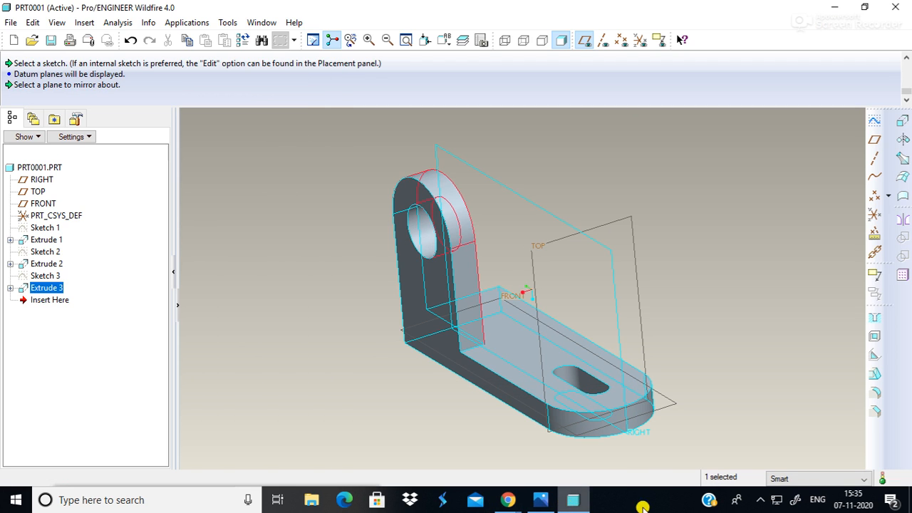
{"action": "left_click", "coordinate": [759, 500]}
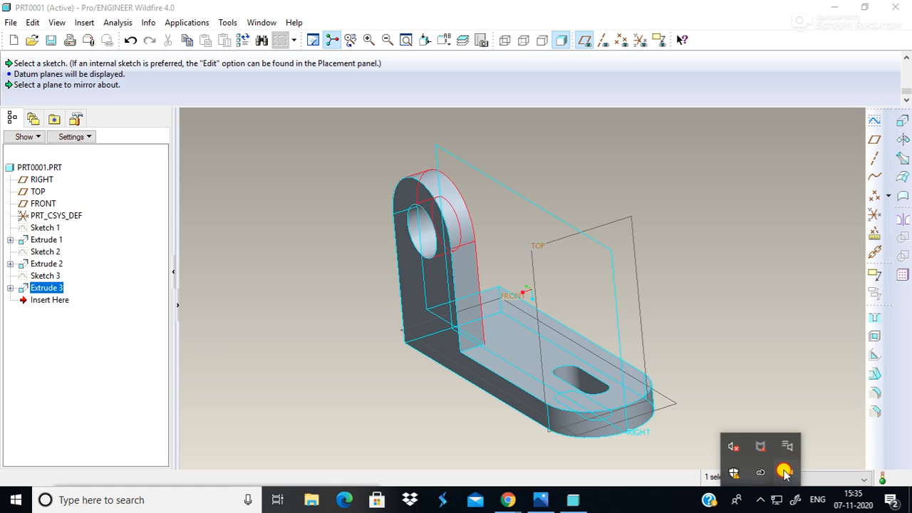
{"action": "right_click", "coordinate": [784, 471]}
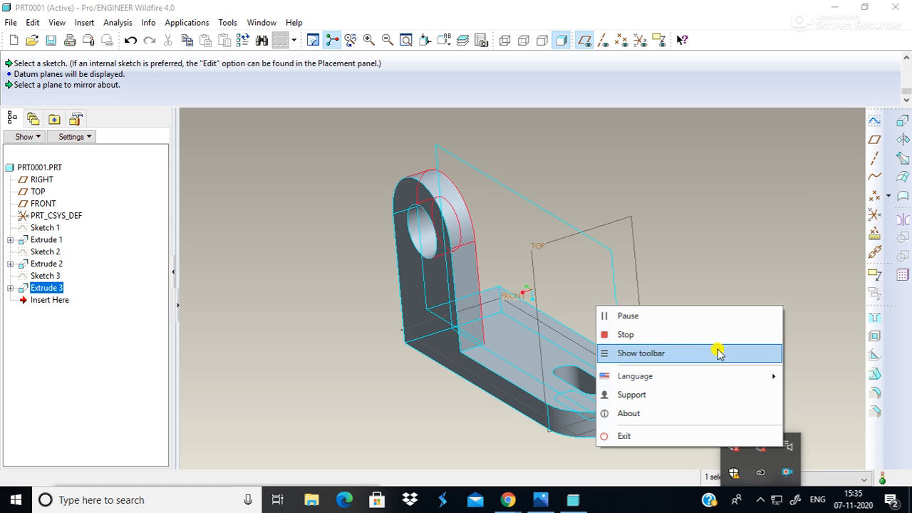
{"action": "left_click", "coordinate": [712, 317]}
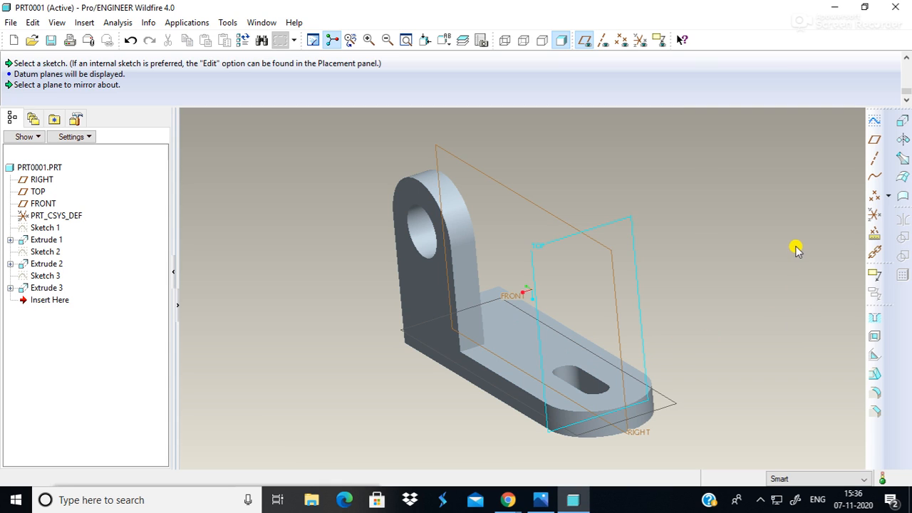
- Mirror the holed lug, Extrude 3, about the RIGHT datum plane and view the result at an angle
{"action": "left_click", "coordinate": [46, 287]}
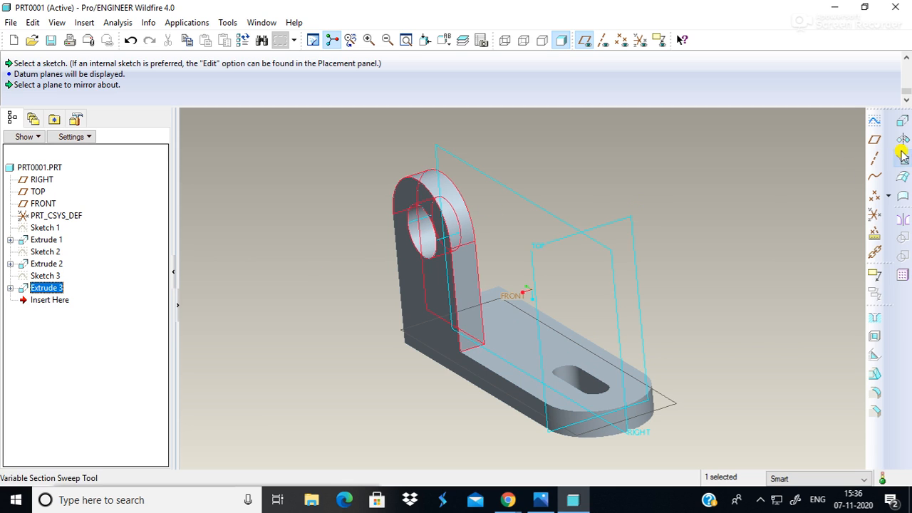
{"action": "left_click", "coordinate": [903, 219]}
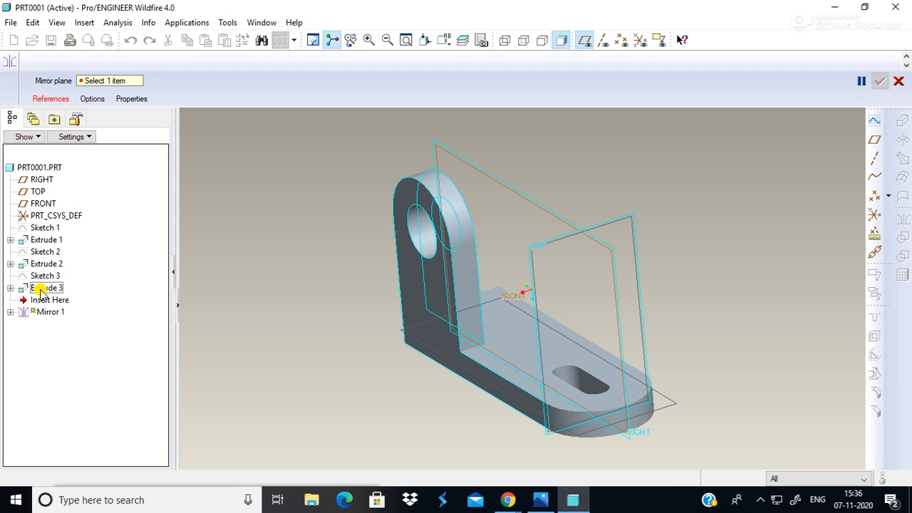
{"action": "left_click", "coordinate": [486, 175]}
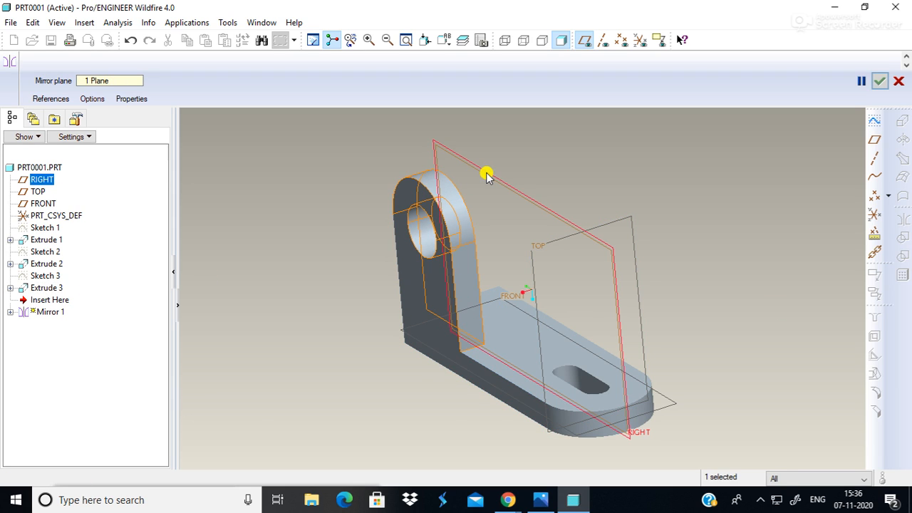
{"action": "left_click", "coordinate": [879, 81]}
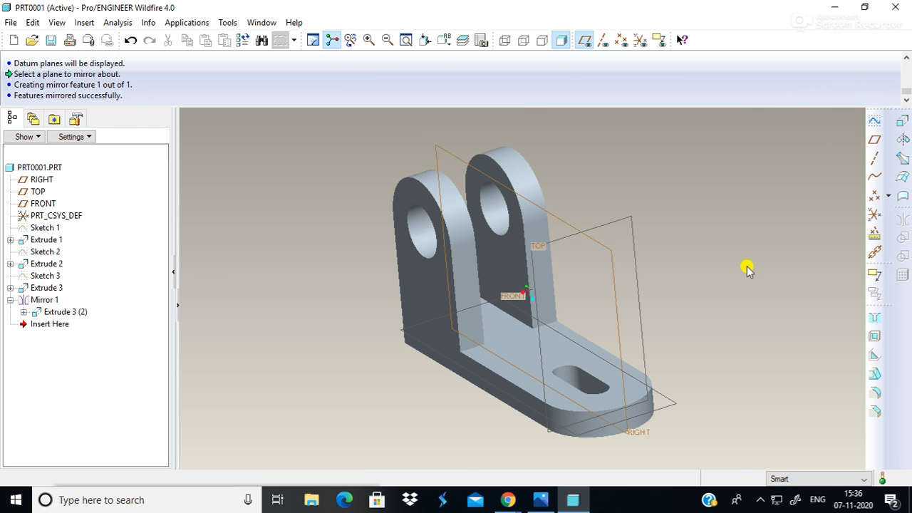
{"action": "middle_click_drag", "start_coordinate": [741, 278], "coordinate": [784, 318]}
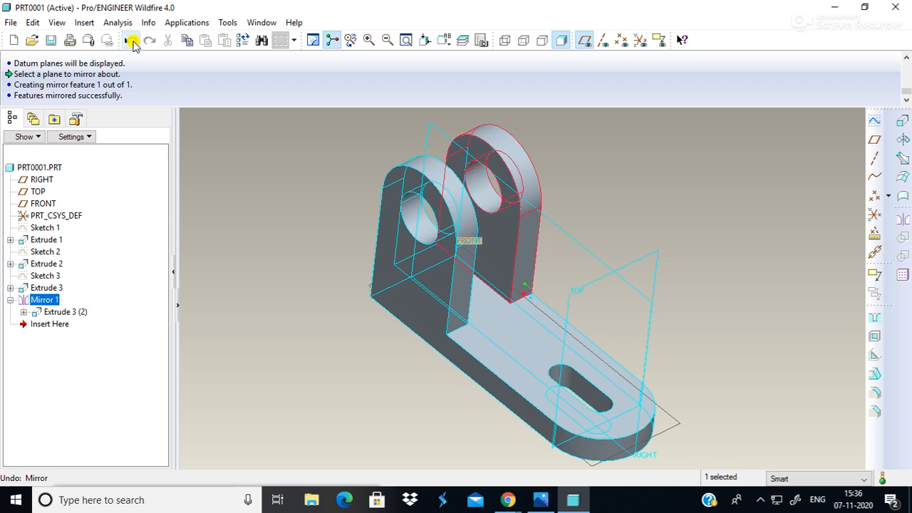
- Undo the lug mirror and return the model to its default orientation
{"action": "left_click", "coordinate": [131, 41]}
{"action": "middle_click_drag", "start_coordinate": [796, 349], "coordinate": [468, 335]}
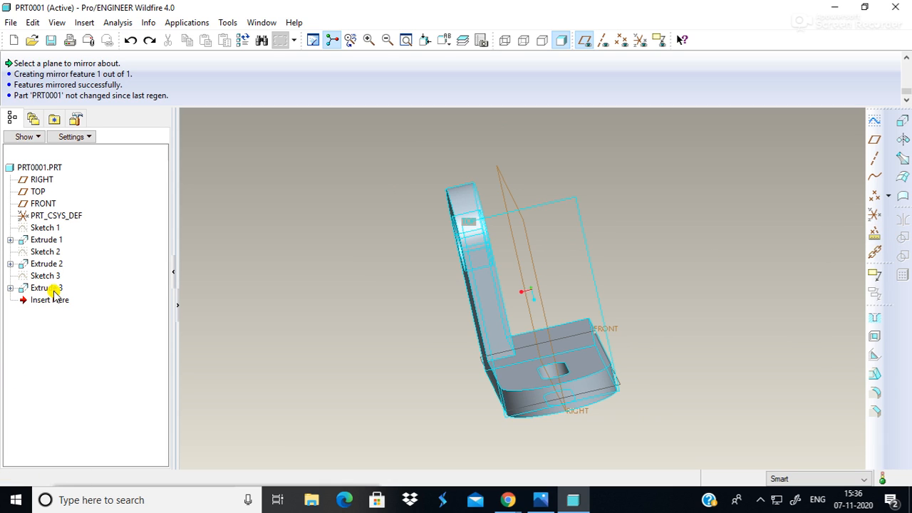
{"action": "key", "text": "ctrl+d"}
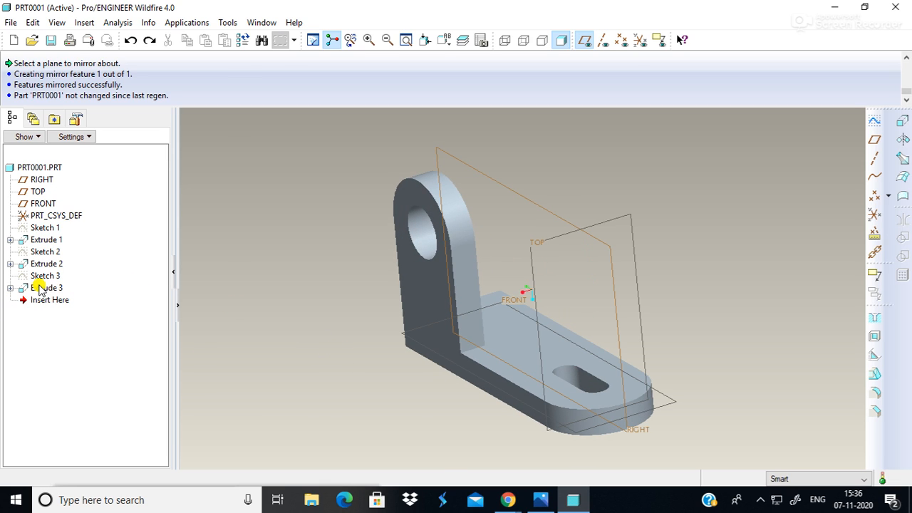
{"action": "left_click", "coordinate": [44, 288]}
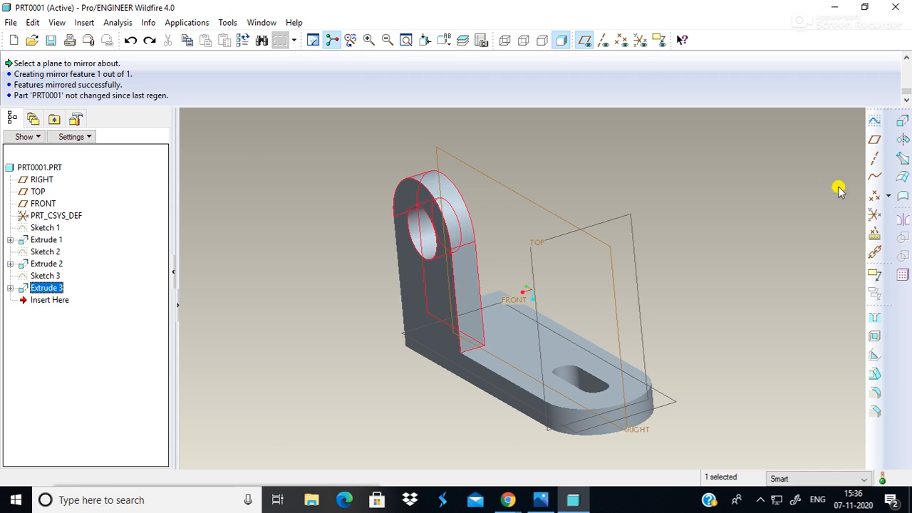
{"action": "left_click", "coordinate": [819, 230]}
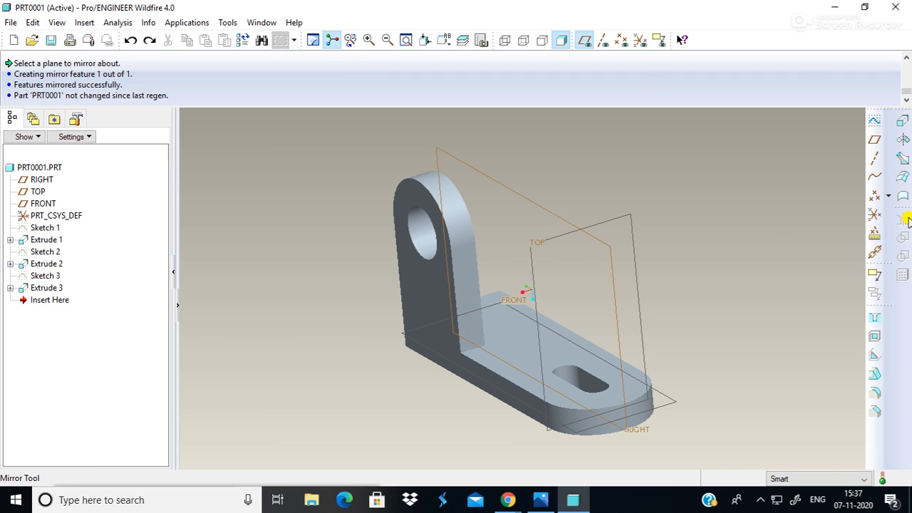
- Create the second holed lug by mirroring Extrude 3 about the RIGHT datum plane, and check it from several angles
{"action": "left_click", "coordinate": [55, 291]}
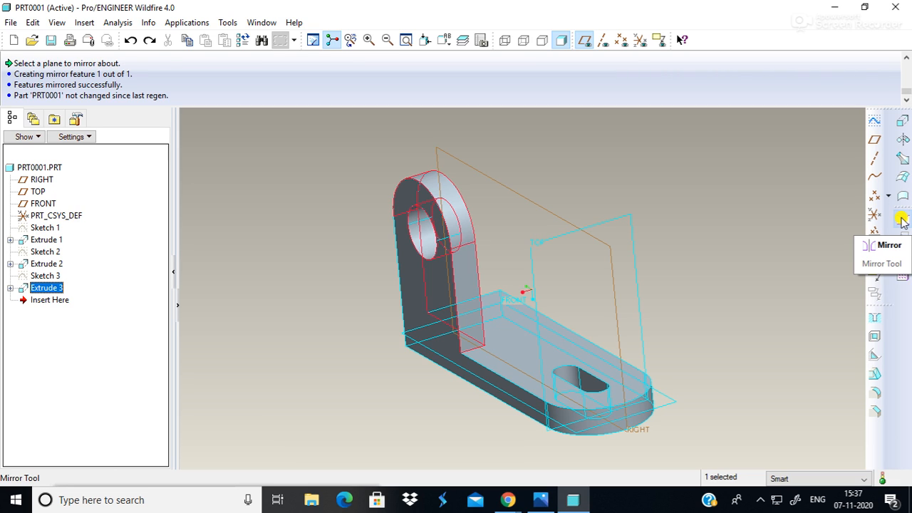
{"action": "left_click", "coordinate": [901, 221]}
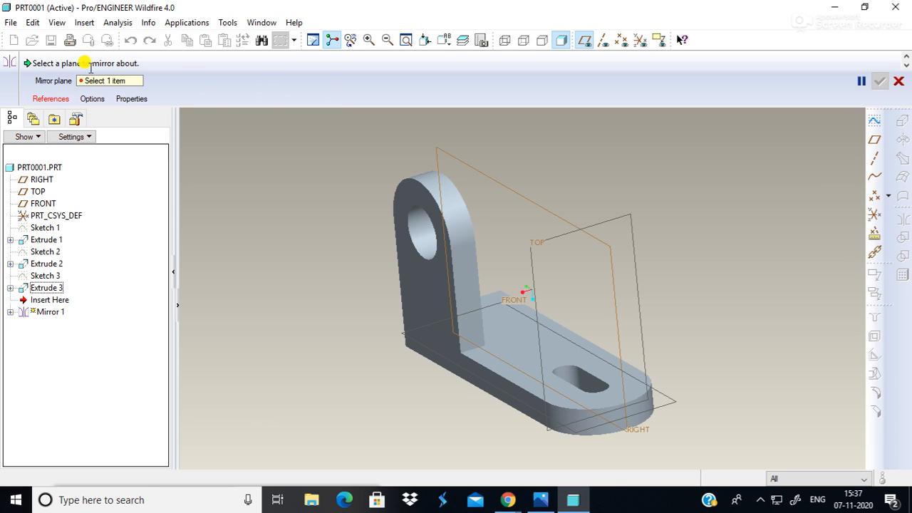
{"action": "left_click", "coordinate": [465, 164]}
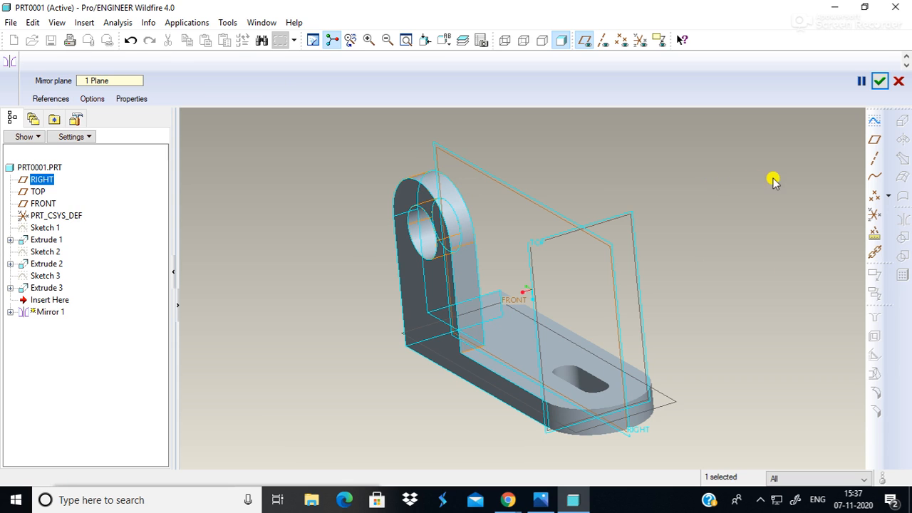
{"action": "left_click", "coordinate": [881, 83]}
{"action": "mouse_move", "coordinate": [729, 267]}
{"action": "middle_mouse_down"}
{"action": "mouse_move", "coordinate": [644, 234]}
{"action": "mouse_move", "coordinate": [633, 297]}
{"action": "mouse_move", "coordinate": [694, 340]}
{"action": "mouse_move", "coordinate": [748, 266]}
{"action": "mouse_move", "coordinate": [779, 136]}
{"action": "mouse_move", "coordinate": [613, 96]}
{"action": "middle_mouse_up"}
{"action": "mouse_move", "coordinate": [666, 270]}
{"action": "middle_mouse_down"}
{"action": "mouse_move", "coordinate": [739, 150]}
{"action": "mouse_move", "coordinate": [788, 94]}
{"action": "mouse_move", "coordinate": [634, 407]}
{"action": "mouse_move", "coordinate": [446, 279]}
{"action": "mouse_move", "coordinate": [475, 321]}
{"action": "mouse_move", "coordinate": [596, 332]}
{"action": "mouse_move", "coordinate": [565, 456]}
{"action": "mouse_move", "coordinate": [511, 250]}
{"action": "mouse_move", "coordinate": [800, 247]}
{"action": "mouse_move", "coordinate": [739, 278]}
{"action": "mouse_move", "coordinate": [775, 264]}
{"action": "mouse_move", "coordinate": [723, 361]}
{"action": "middle_mouse_up"}
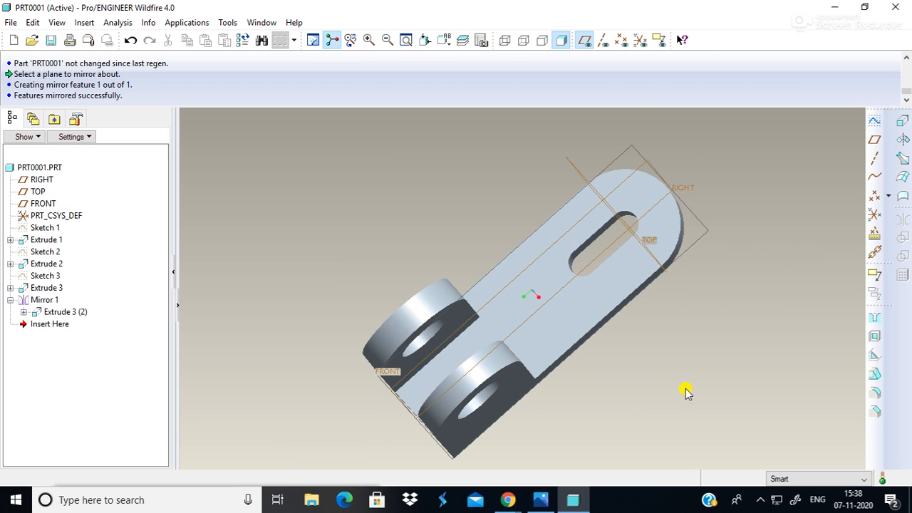
{"action": "middle_click_drag", "start_coordinate": [475, 421], "coordinate": [382, 332]}
{"action": "middle_click_drag", "start_coordinate": [706, 330], "coordinate": [641, 412]}
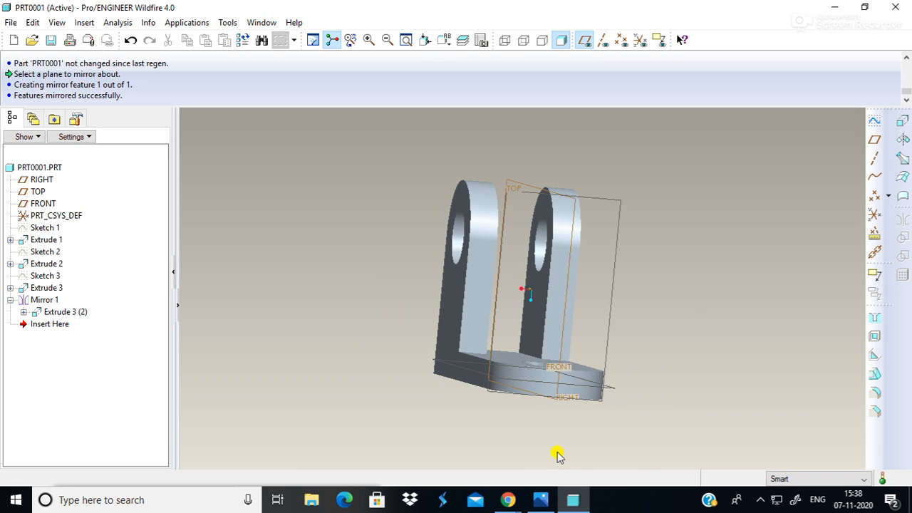
- Switch to the Google Meet call, admit the waiting participant and open the meeting chat
{"action": "mouse_move", "coordinate": [507, 499]}
{"action": "left_click", "coordinate": [461, 458]}
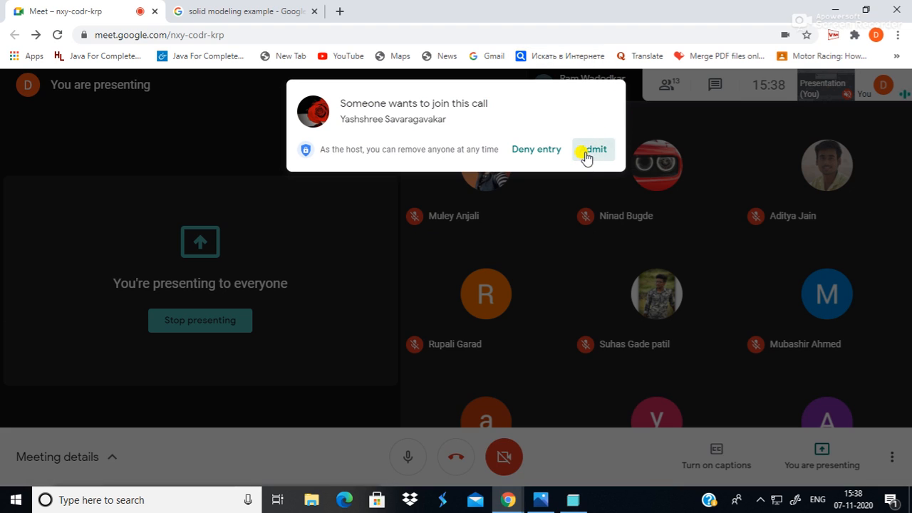
{"action": "left_click", "coordinate": [586, 153]}
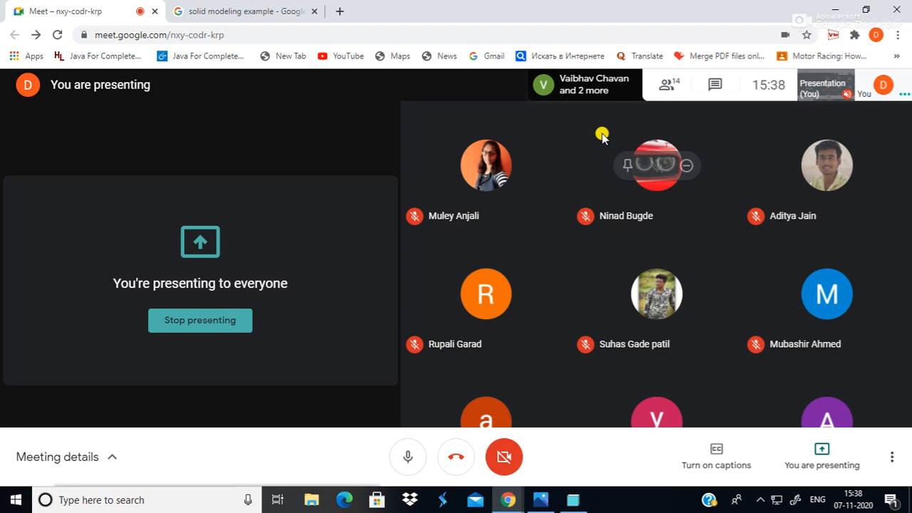
{"action": "left_click", "coordinate": [718, 85]}
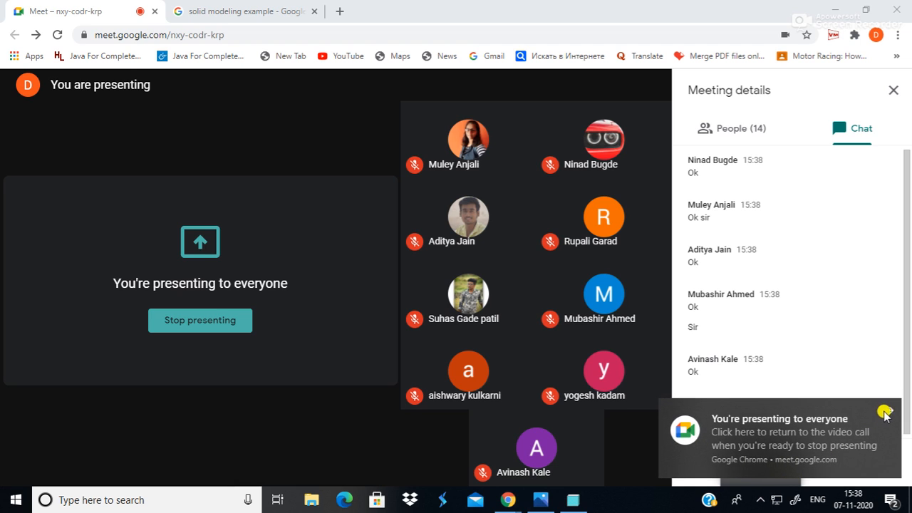
{"action": "left_click", "coordinate": [891, 411]}
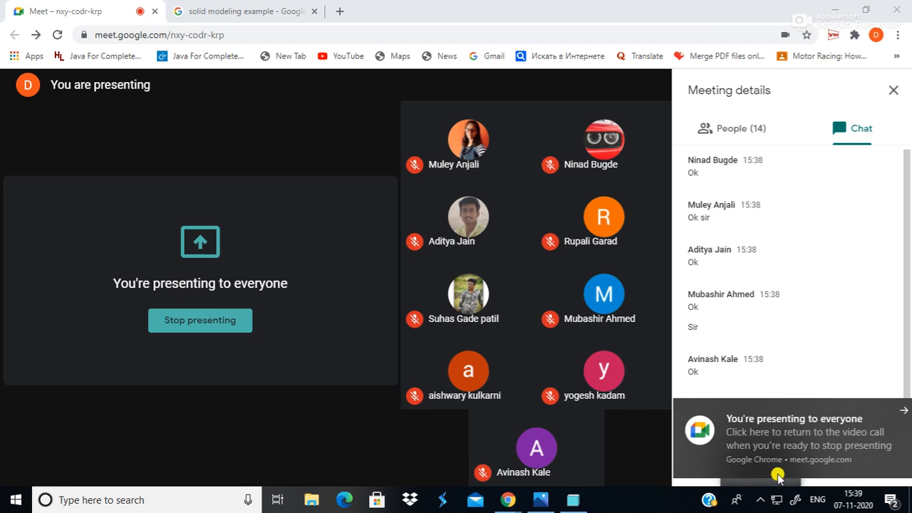